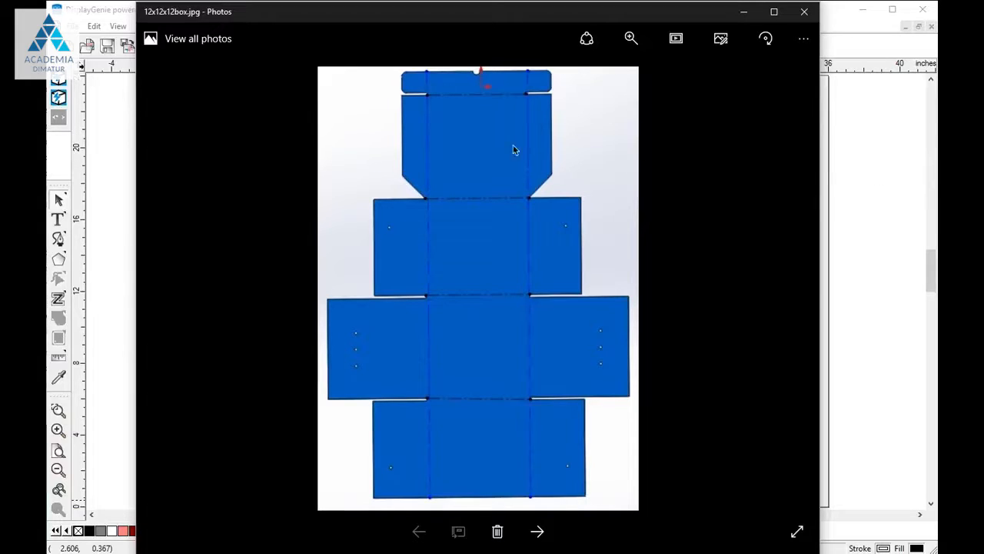
# Leave the reference box image, start a new free-form box template, and enlarge its design window
pyautogui.click(101, 162)
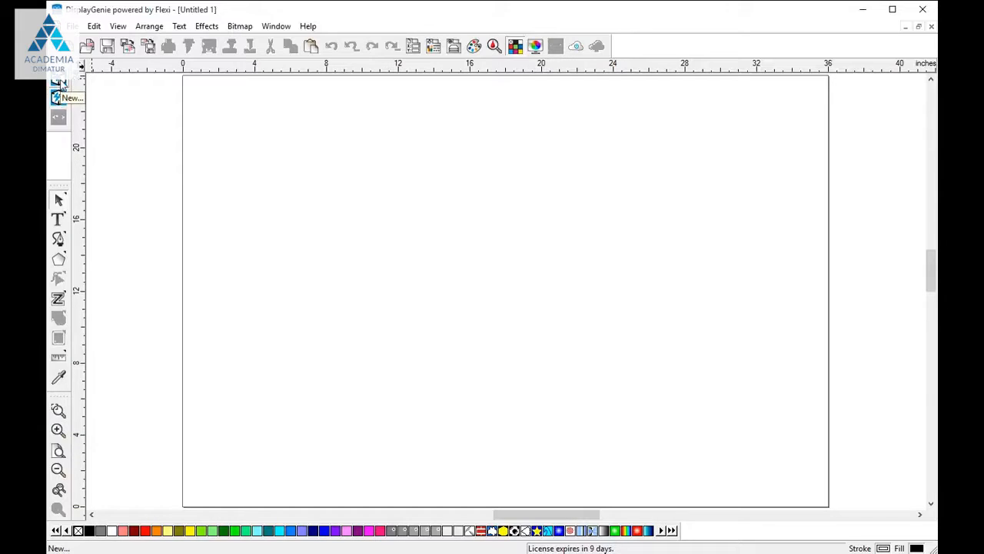
pyautogui.click(61, 83)
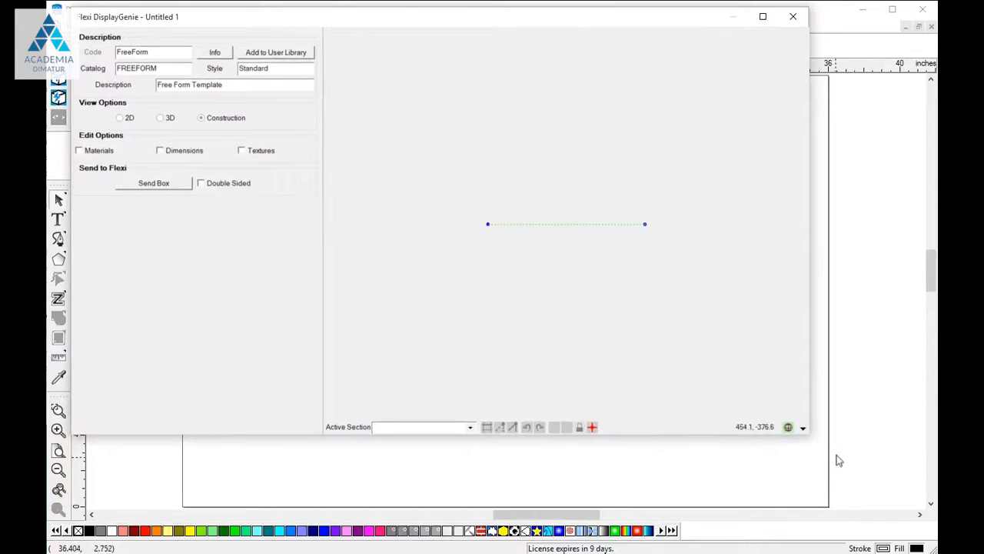
pyautogui.moveTo(811, 436); pyautogui.dragTo(923, 529)
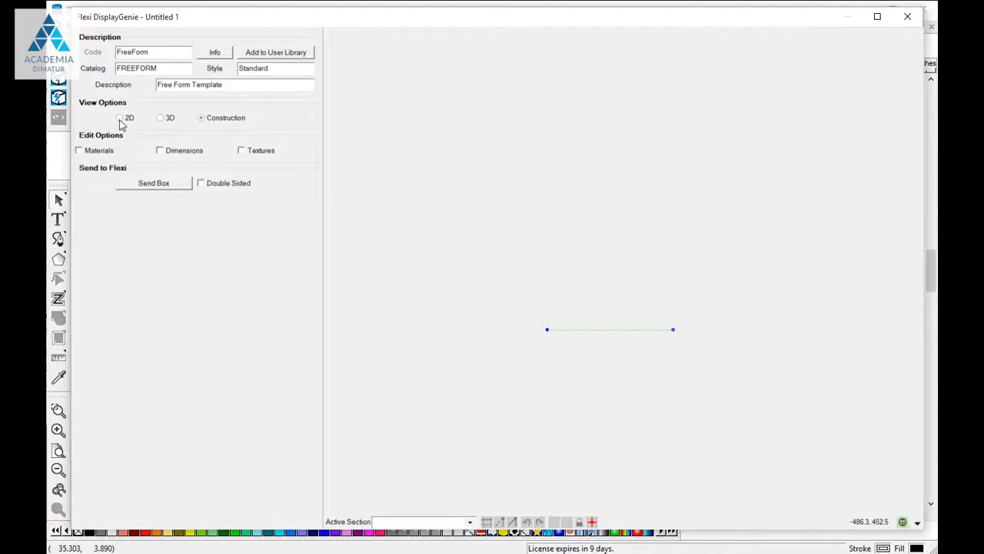
# Set the box material to B Flute from the Corrugated group and hide the material properties
pyautogui.click(79, 151)
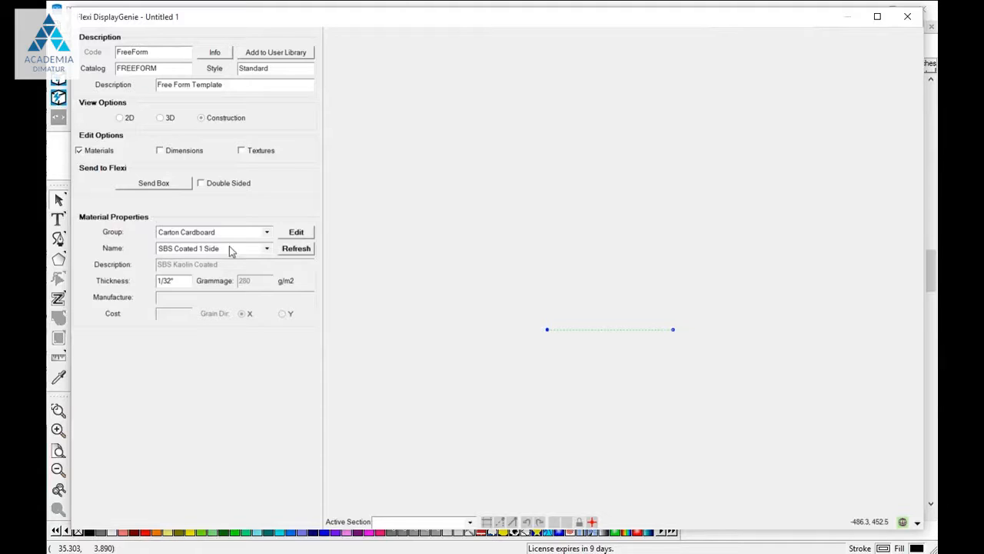
pyautogui.click(267, 233)
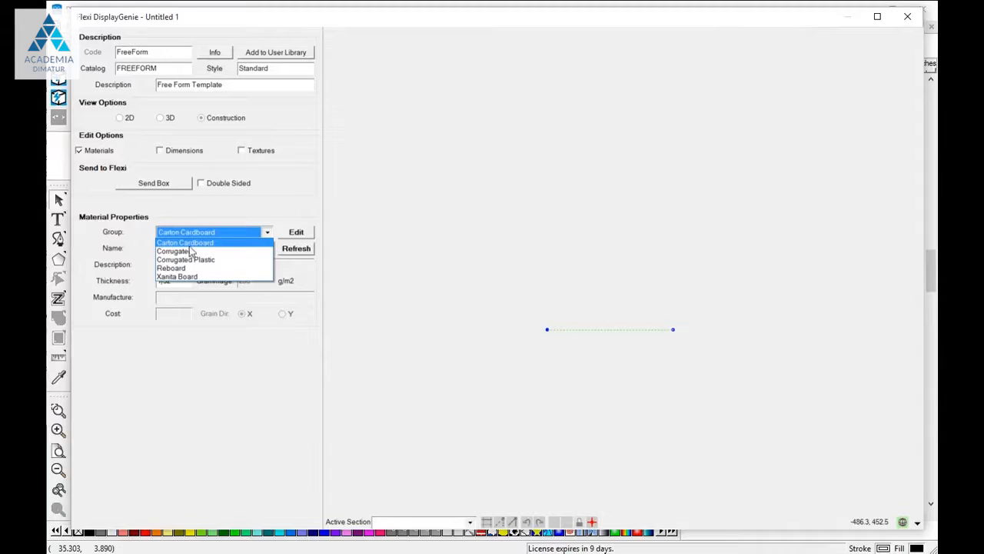
pyautogui.click(178, 251)
pyautogui.click(237, 251)
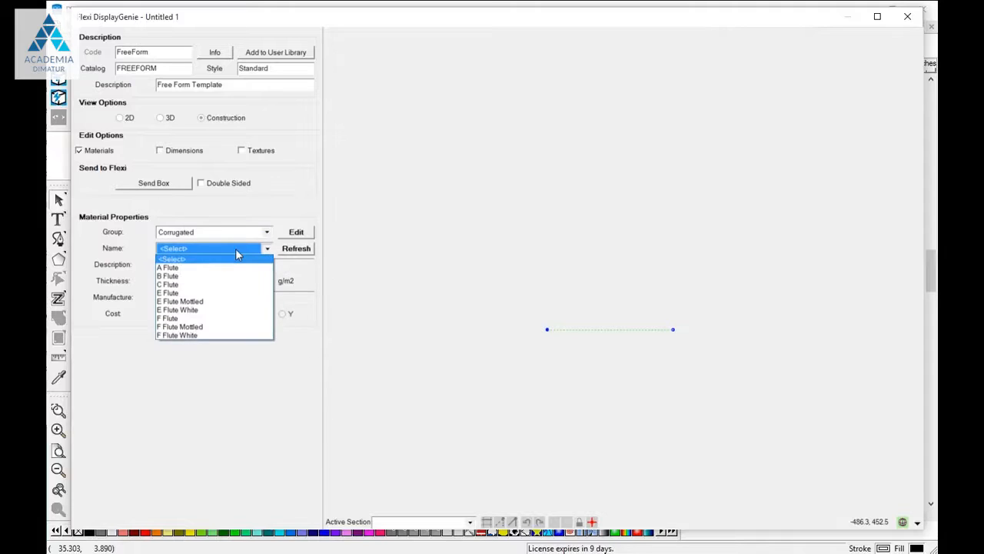
pyautogui.click(169, 276)
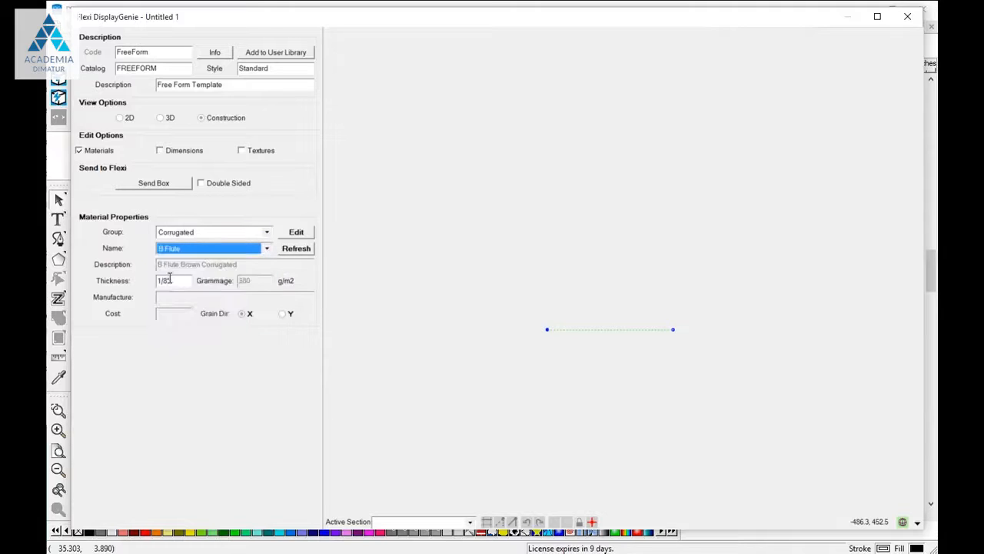
pyautogui.click(80, 152)
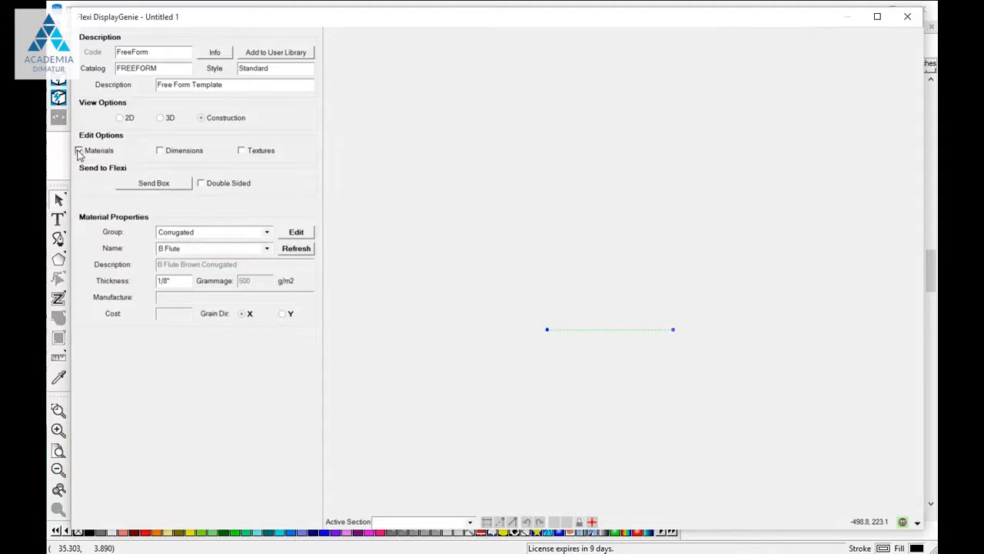
# Set the base line width to 12" and the quick-entry dimensions to (1) 12", (2) 5 15/16" and (3) 3"
pyautogui.click(160, 152)
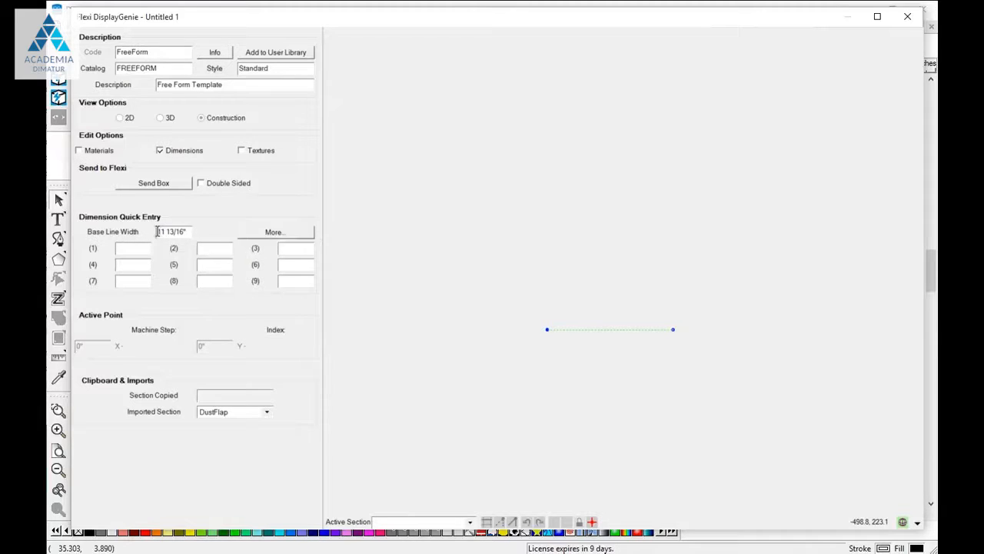
pyautogui.doubleClick(199, 230)
pyautogui.write('12')
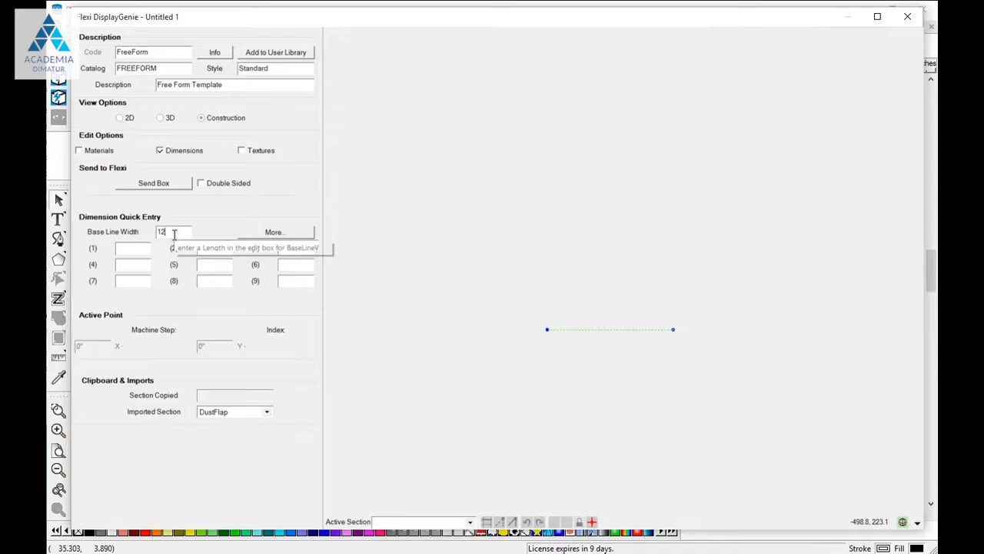
pyautogui.click(126, 248)
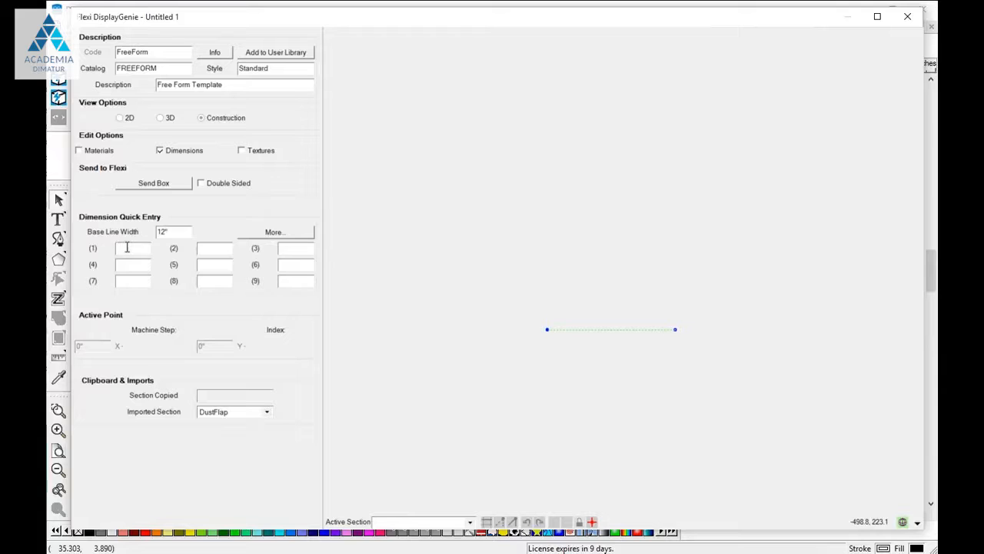
pyautogui.write('12')
pyautogui.write('/16')
pyautogui.click(293, 250)
pyautogui.click(214, 262)
# Add a basic flap on the base line using quick dimension 1 for a 12" height
pyautogui.rightClick(596, 333)
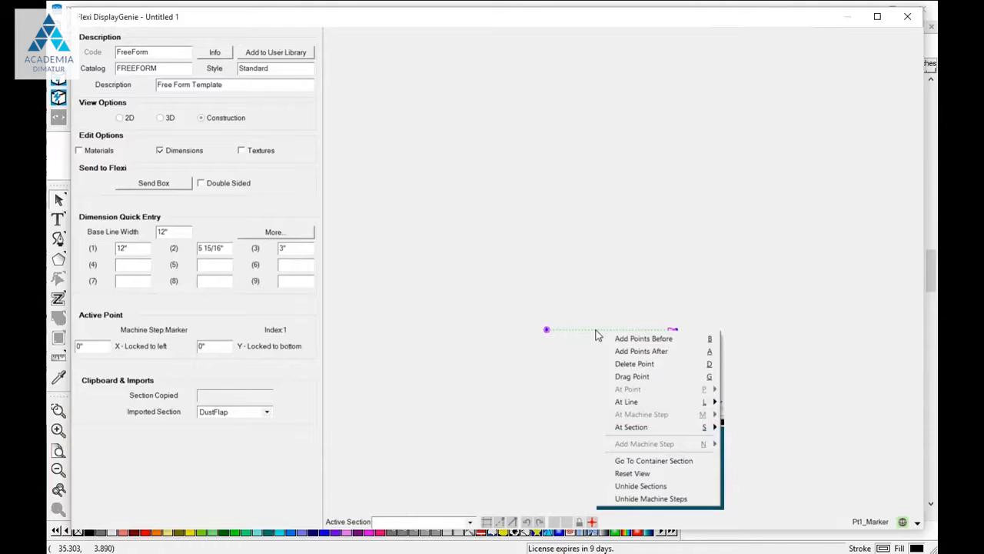
pyautogui.moveTo(629, 403)
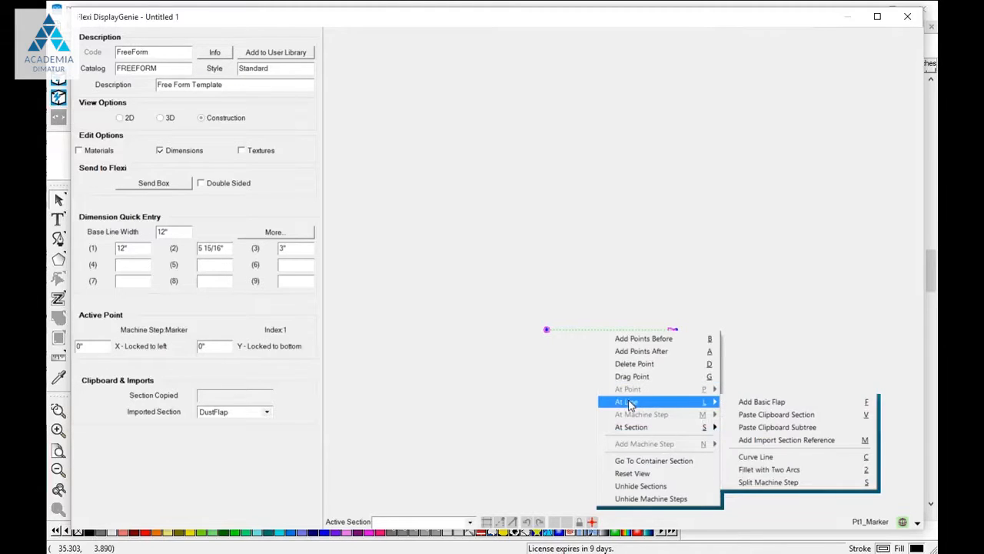
pyautogui.click(749, 399)
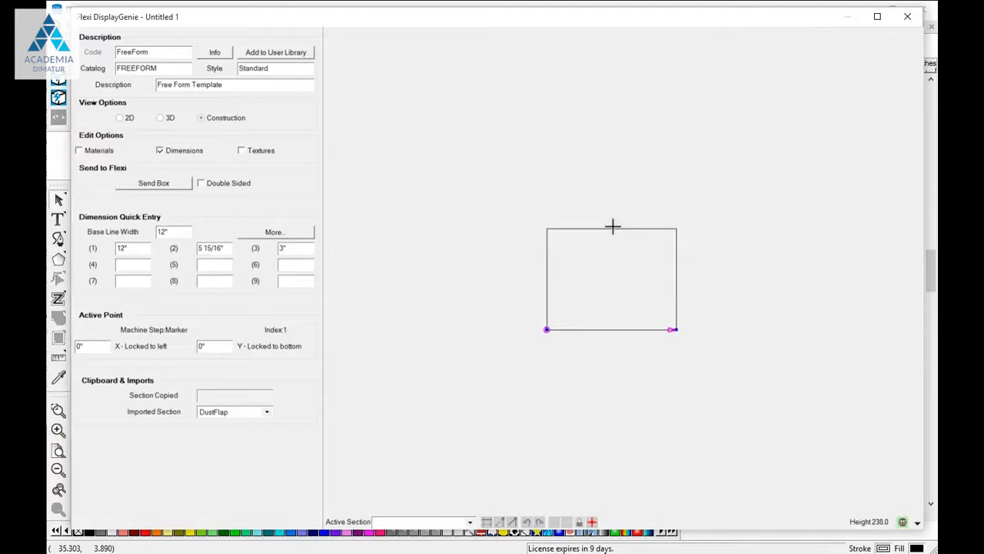
pyautogui.press('1')
pyautogui.click(612, 225)
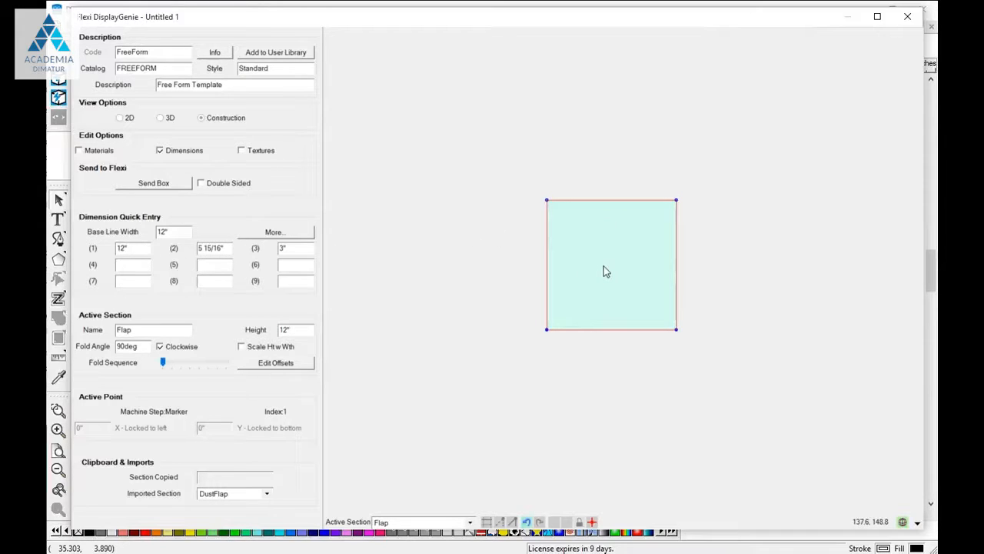
# Add a second basic flap, 12" high, on the left edge of the square panel
pyautogui.click(547, 262)
pyautogui.rightClick(547, 263)
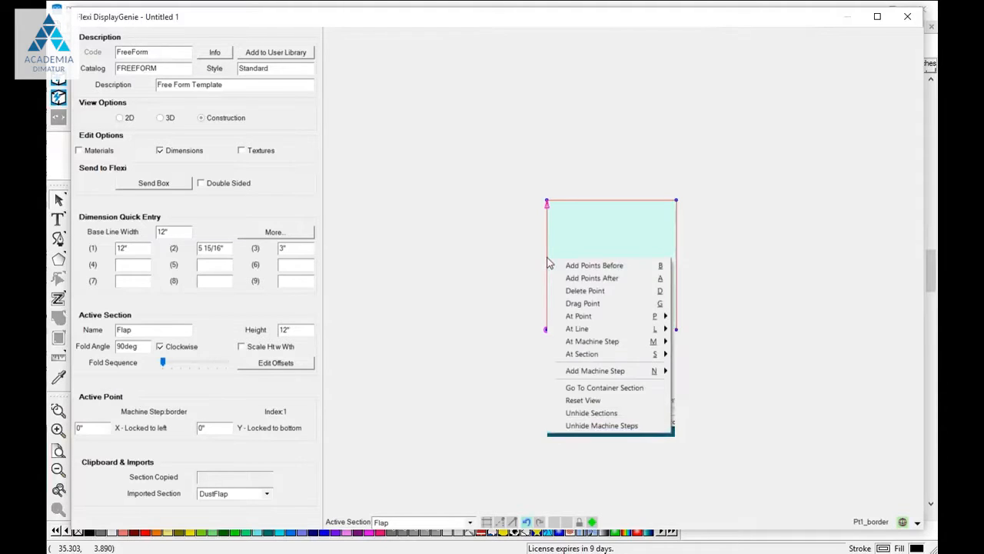
pyautogui.moveTo(588, 335)
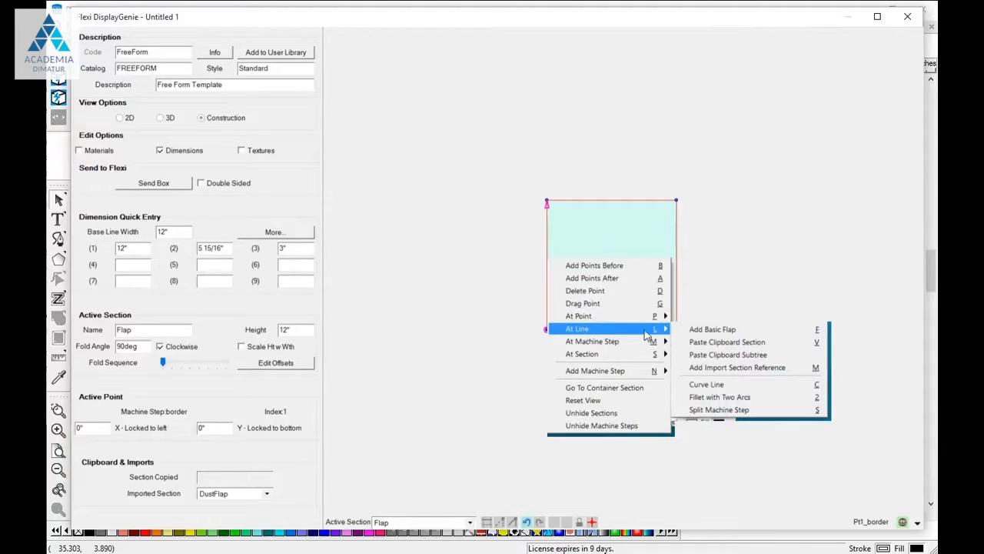
pyautogui.click(712, 329)
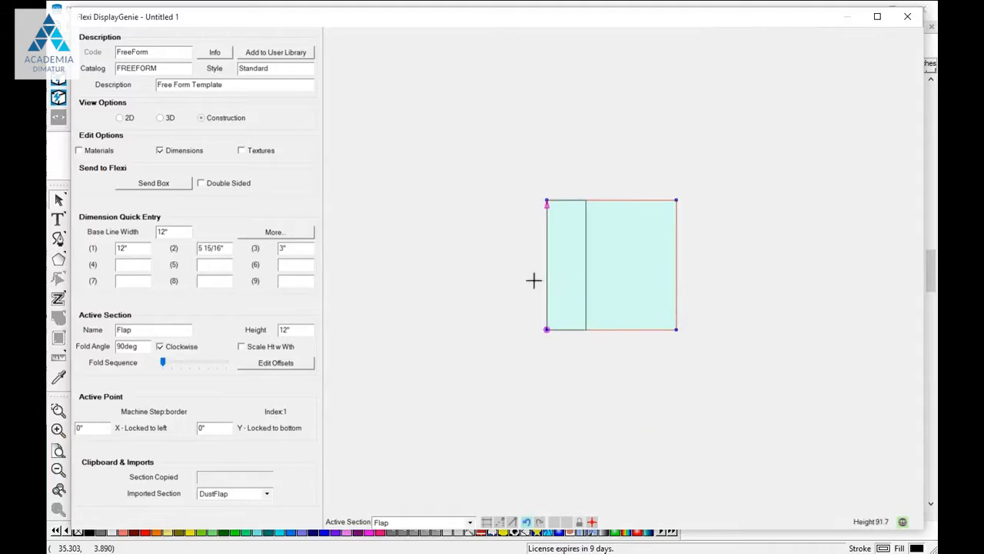
pyautogui.click(467, 267)
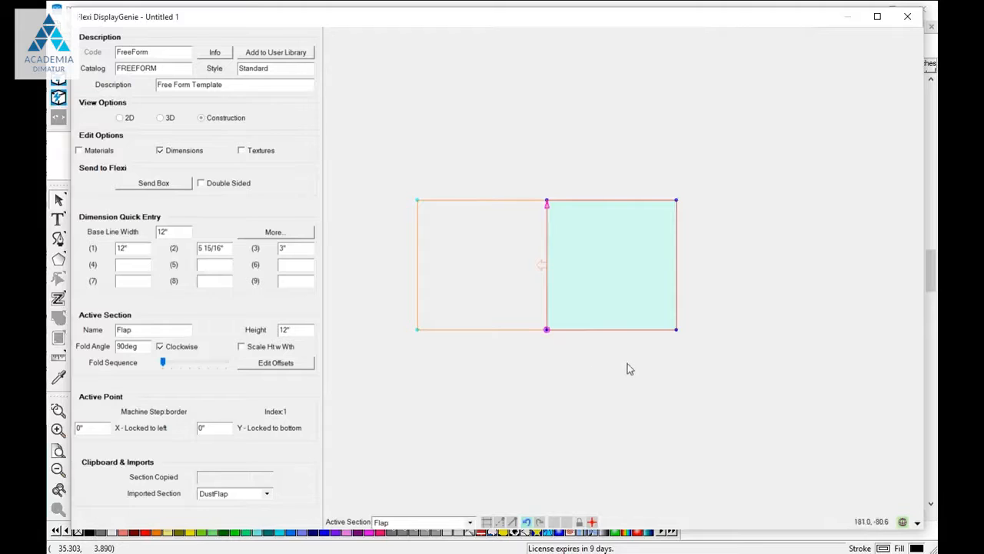
# Copy the left 12" flap and paste it onto the lower and upper edges of the central panel
pyautogui.click(462, 258)
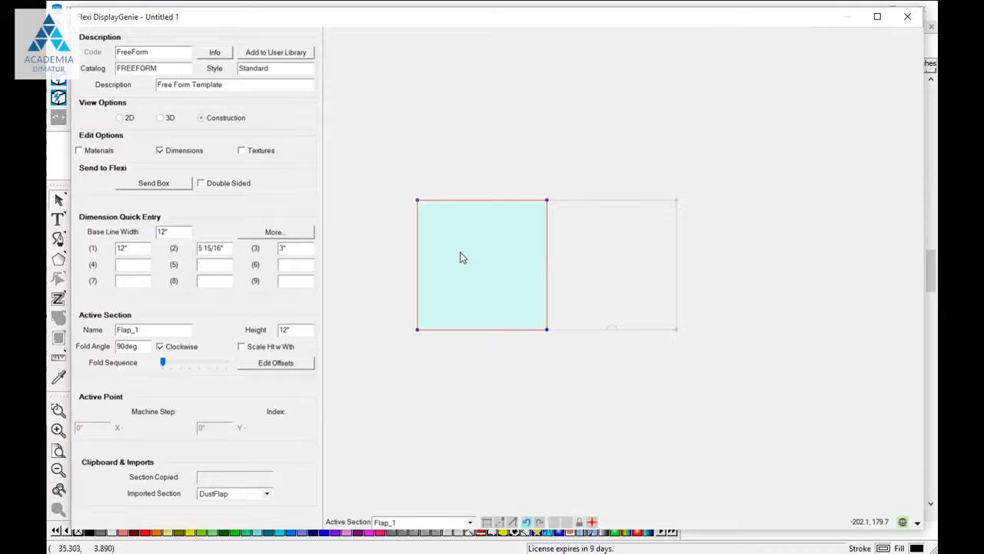
pyautogui.hotkey('ctrl', 'c')
pyautogui.click(596, 271)
pyautogui.click(592, 333)
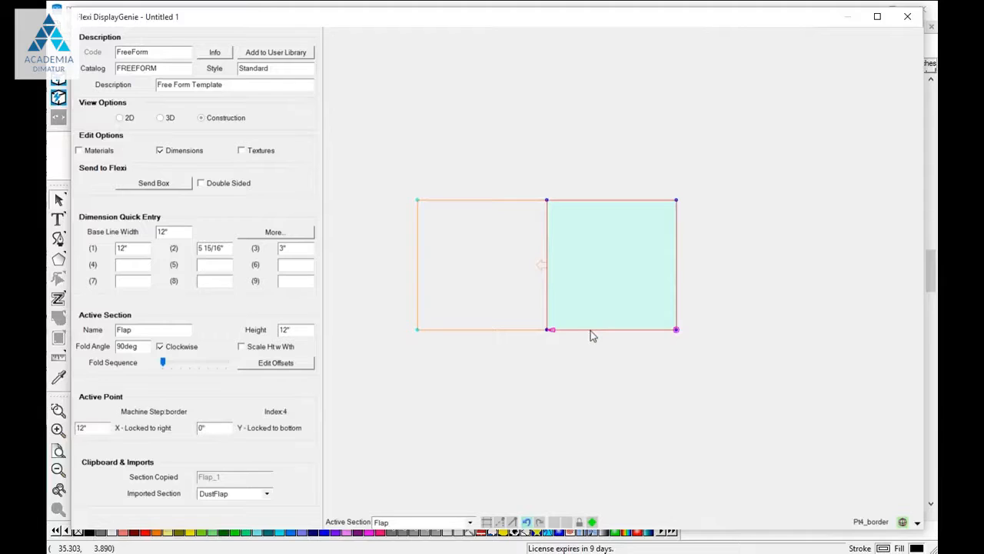
pyautogui.hotkey('ctrl', 'v')
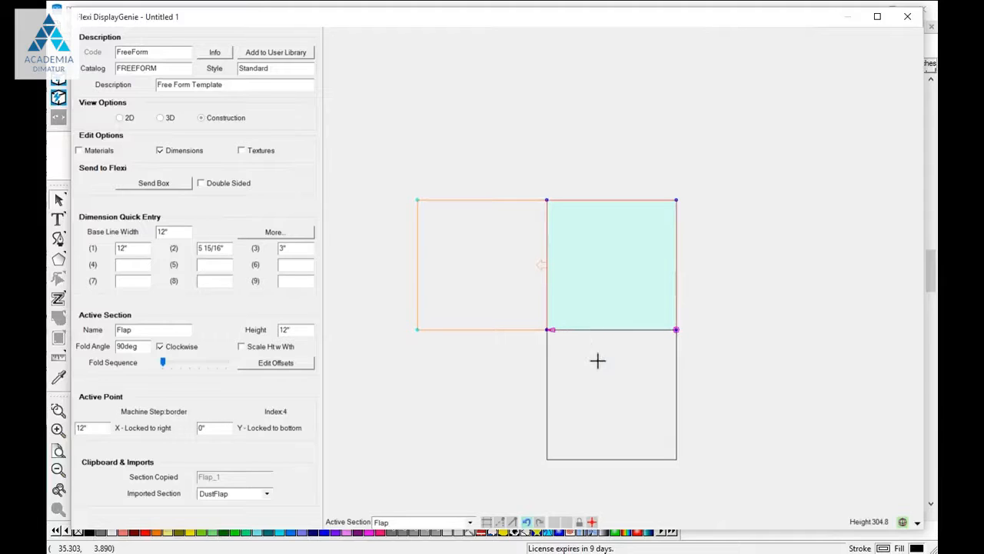
pyautogui.click(593, 201)
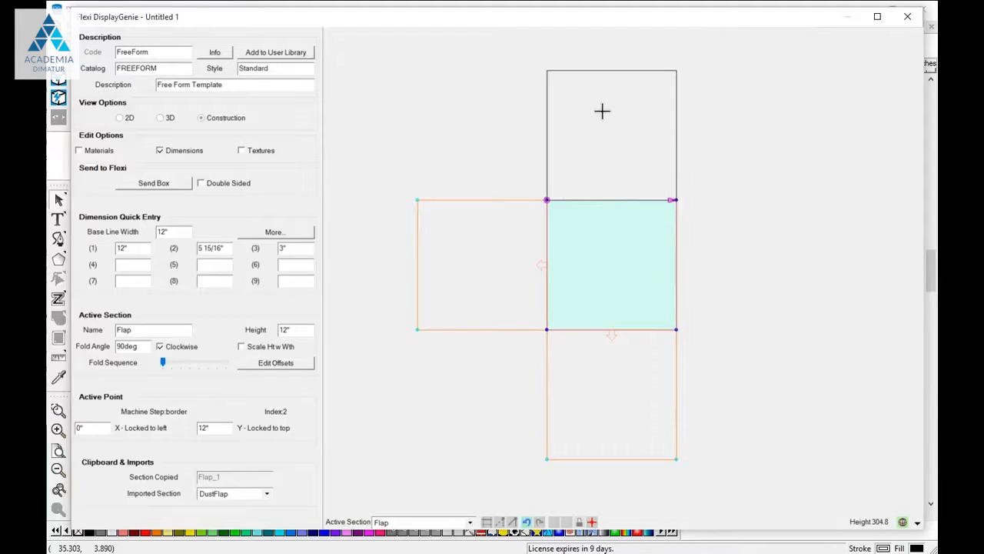
pyautogui.moveTo(602, 112); pyautogui.dragTo(603, 112)
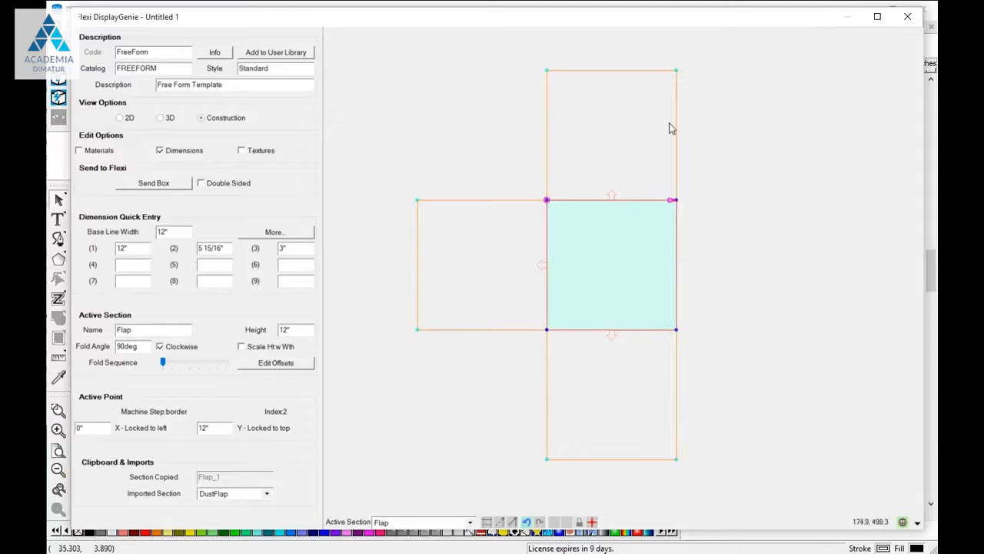
# Paste another copy of the 12" flap onto the top edge of the uppermost panel
pyautogui.click(607, 80)
pyautogui.click(603, 75)
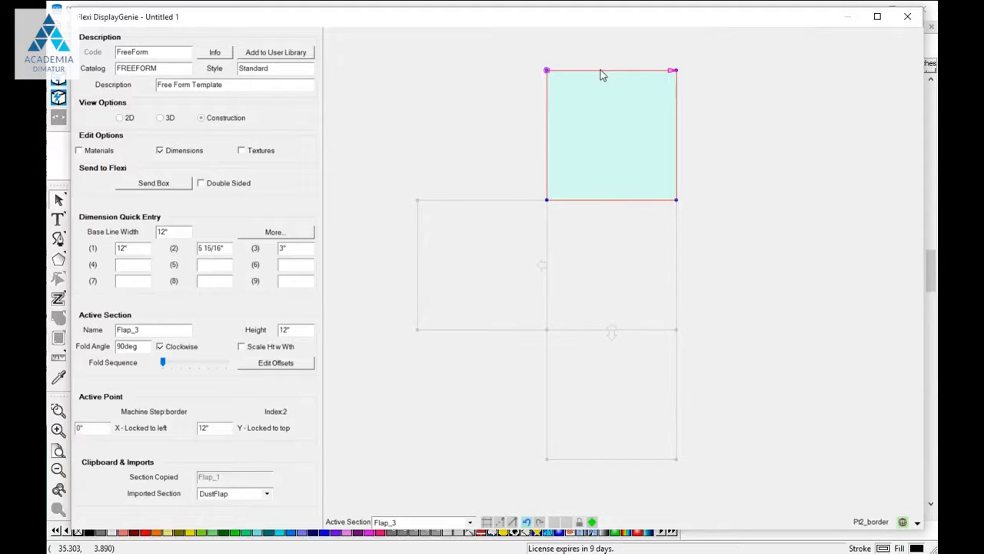
pyautogui.moveTo(601, 70); pyautogui.dragTo(601, 55)
# Try adding a basic flap by eye, about 270 mm high, on the left edge of the bottom panel
pyautogui.click(598, 381)
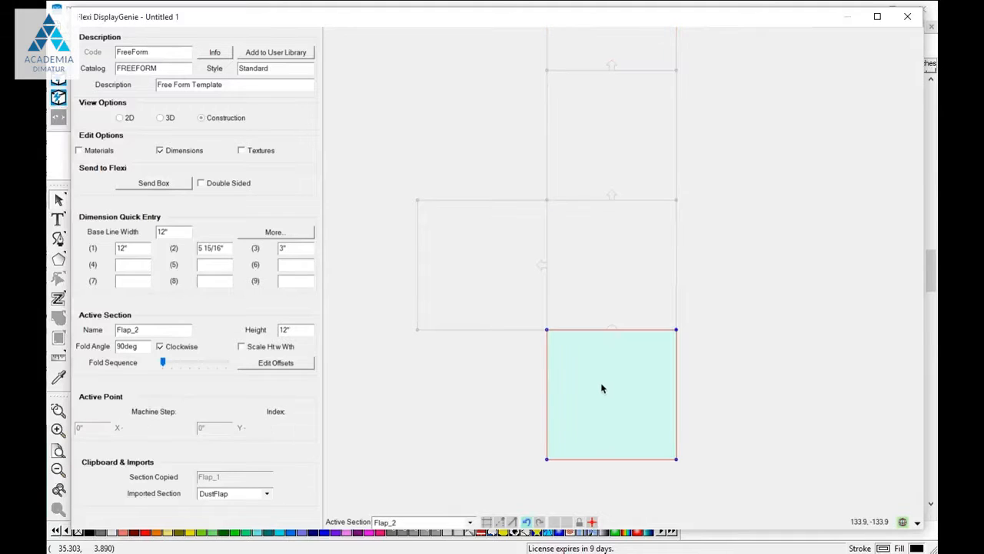
pyautogui.rightClick(548, 392)
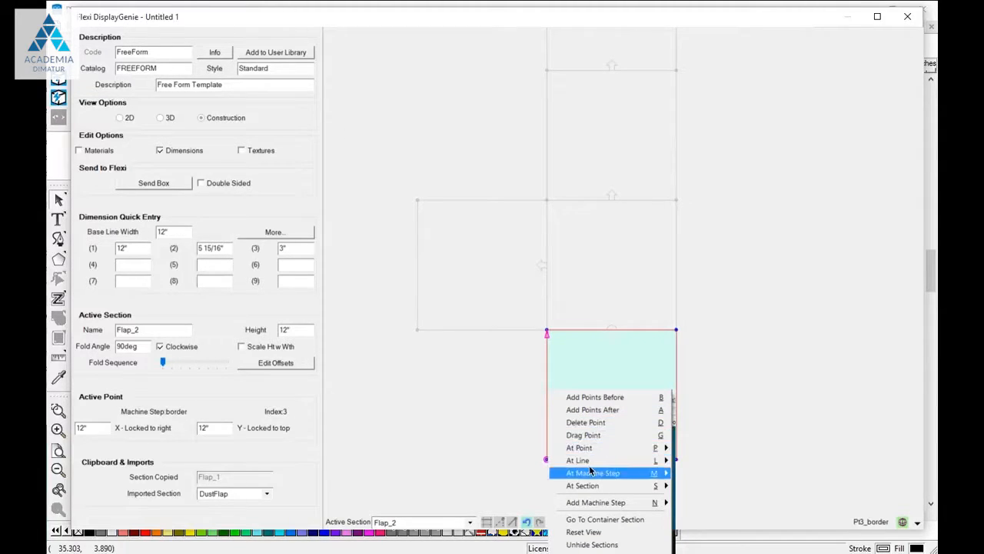
pyautogui.moveTo(584, 460)
pyautogui.click(701, 460)
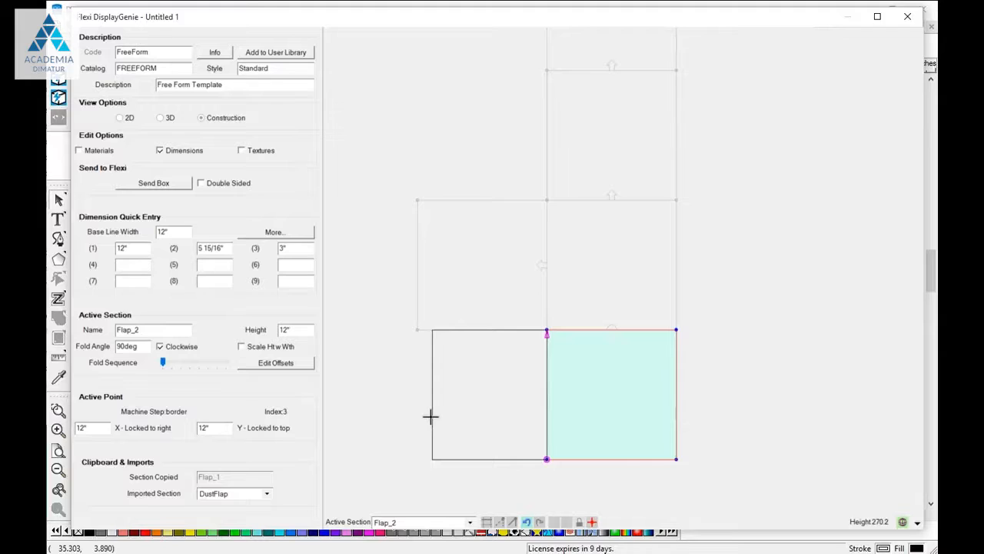
pyautogui.click(430, 416)
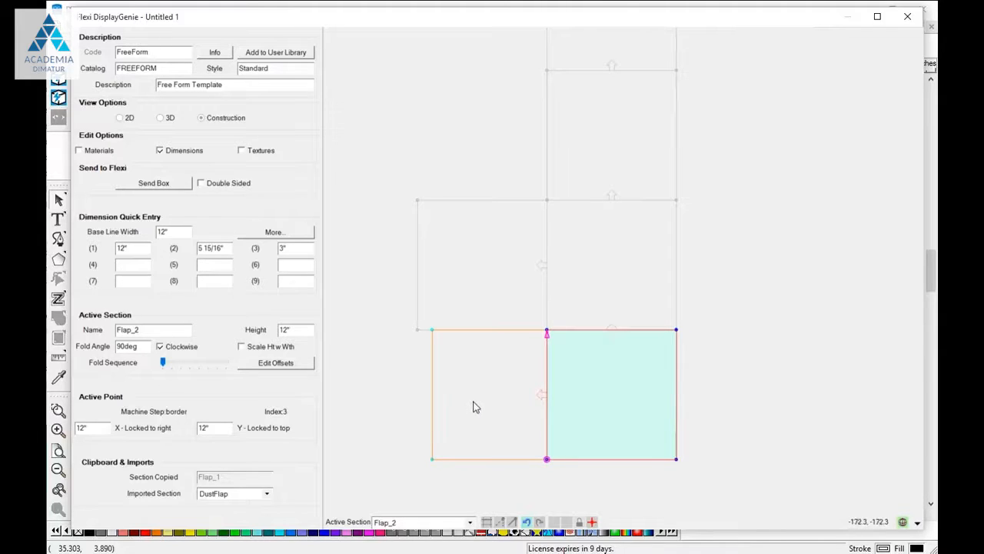
# Undo the freehand flap on the bottom panel, redo it, and undo it again
pyautogui.click(528, 522)
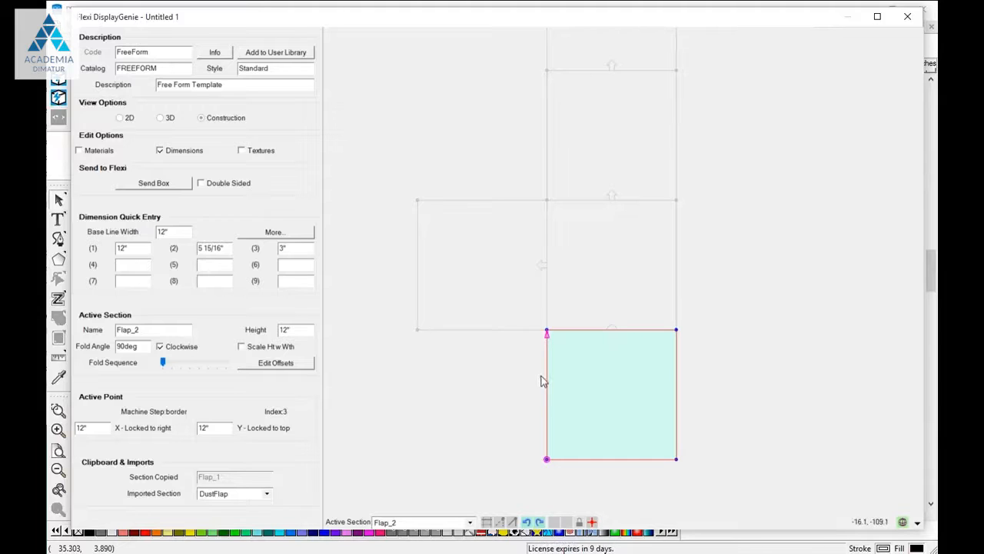
pyautogui.click(540, 523)
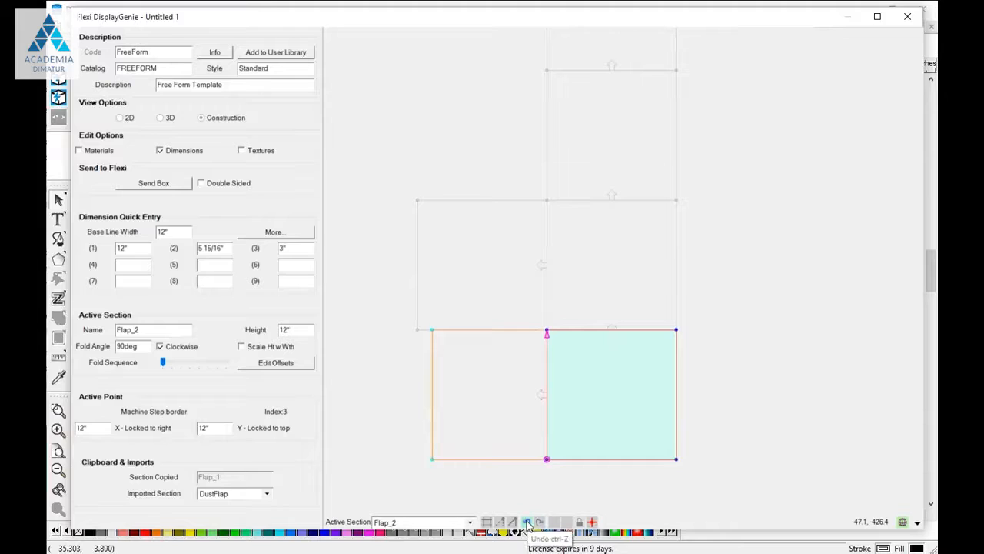
pyautogui.click(528, 523)
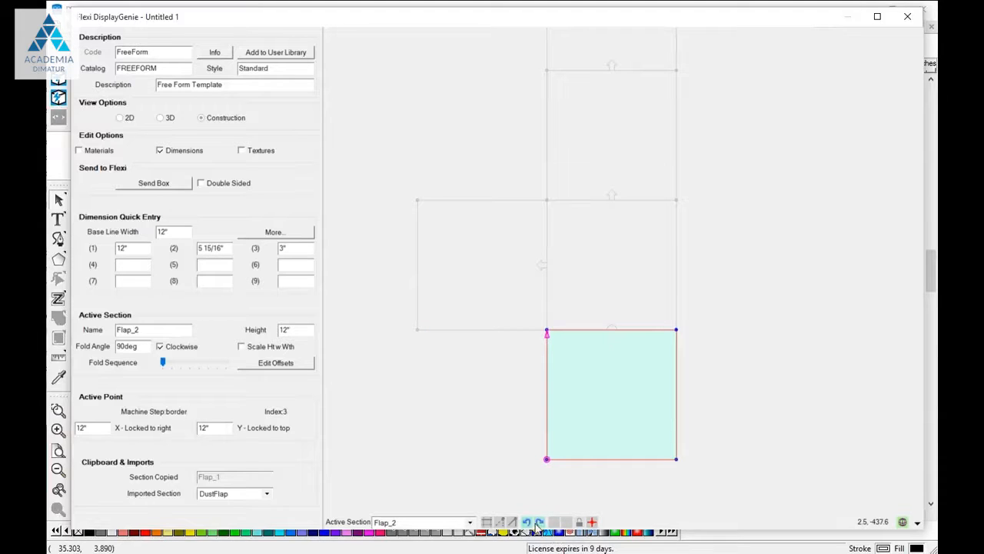
# Add a basic flap about 5 15/16" high on the left edge of the bottom panel
pyautogui.rightClick(548, 392)
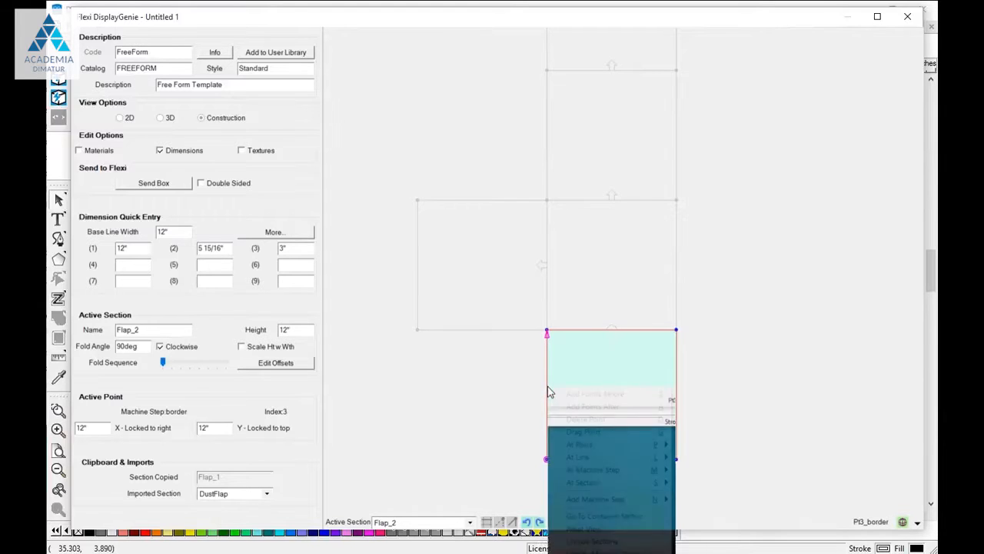
pyautogui.moveTo(589, 457)
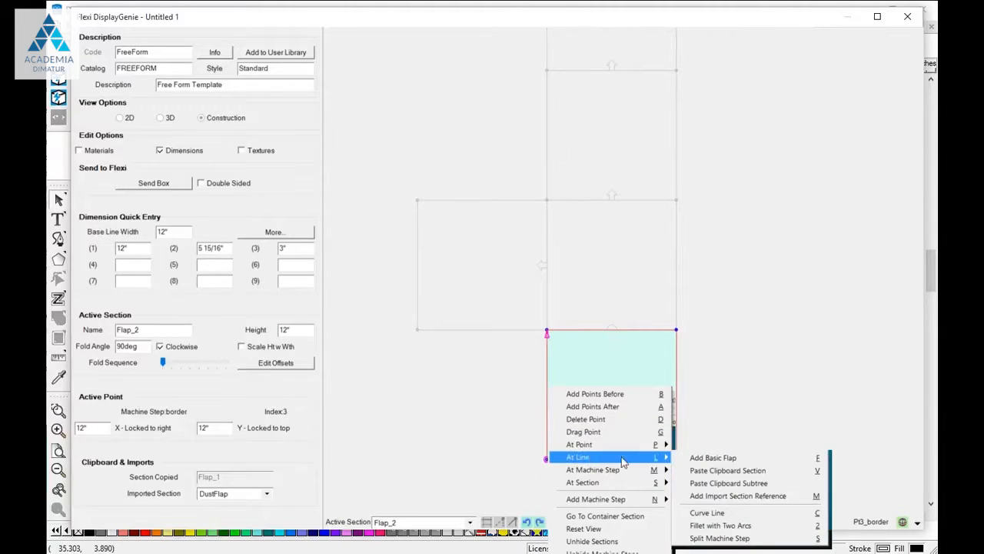
pyautogui.click(706, 460)
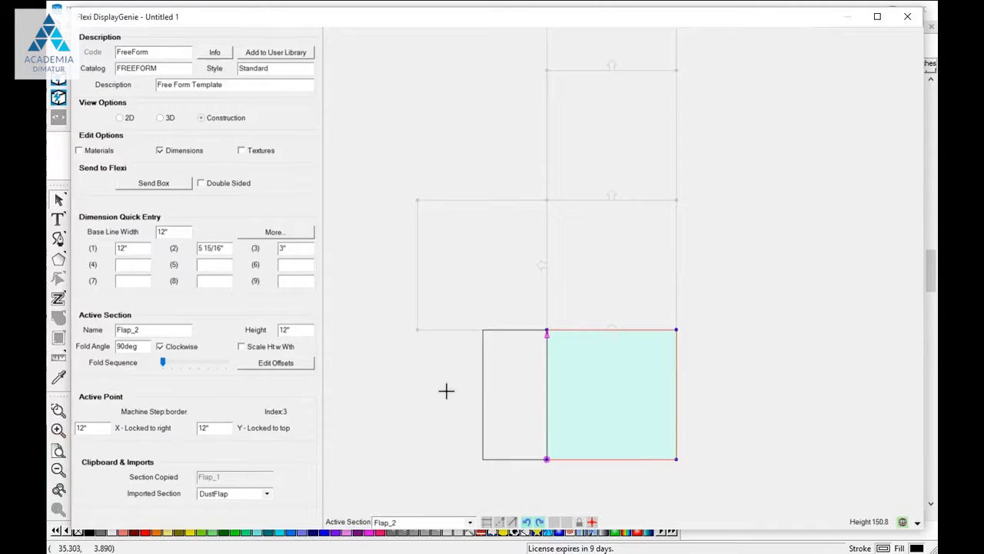
pyautogui.click(446, 391)
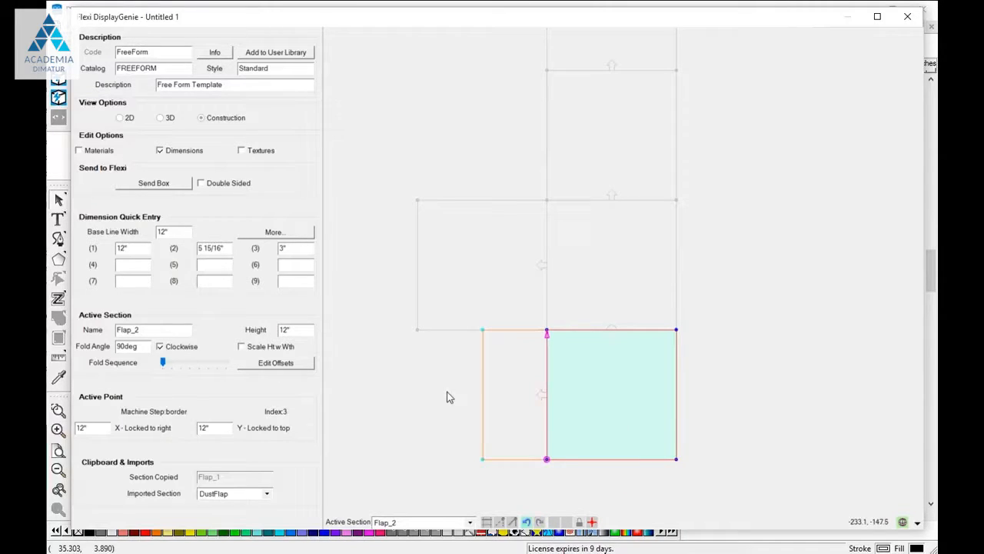
# Activate the new narrow flap, turn on the grid, accept its spacing, and switch from global to section-relative coordinates
pyautogui.click(515, 401)
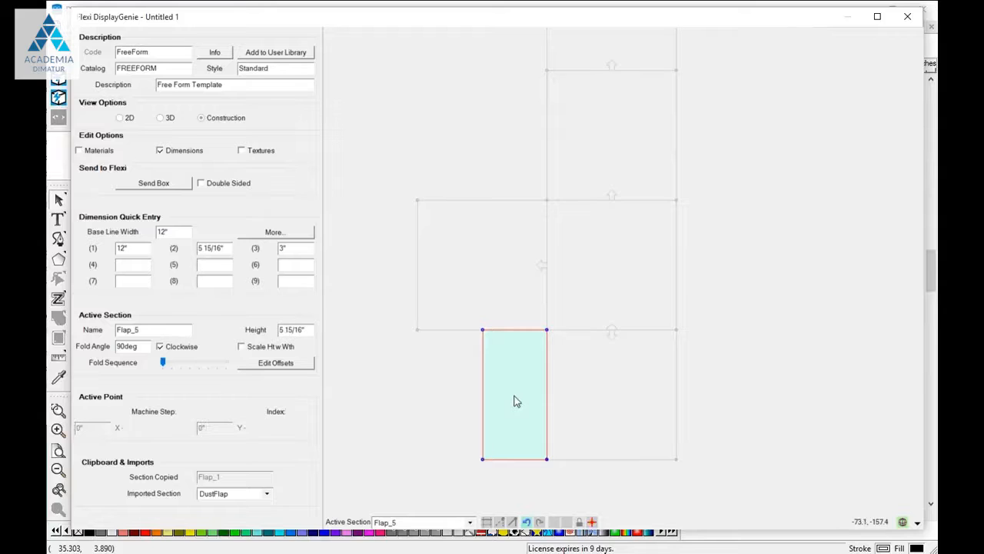
pyautogui.scroll(3, 509, 462)
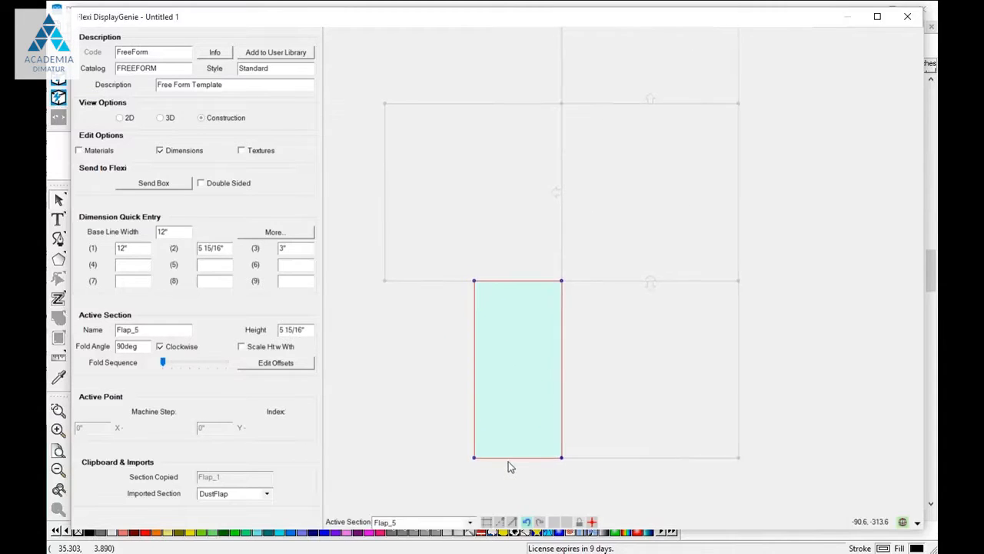
pyautogui.scroll(3, 508, 466)
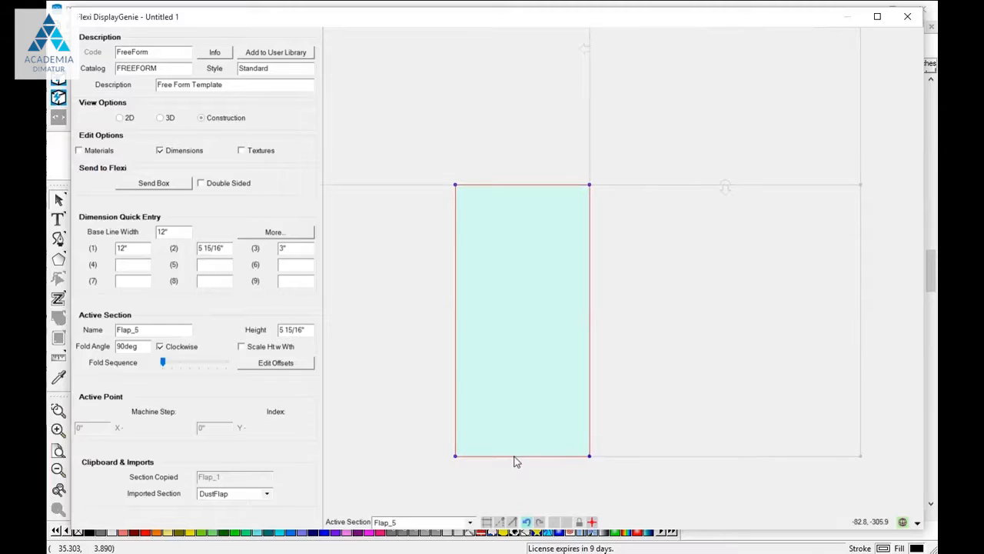
pyautogui.scroll(1, 511, 464)
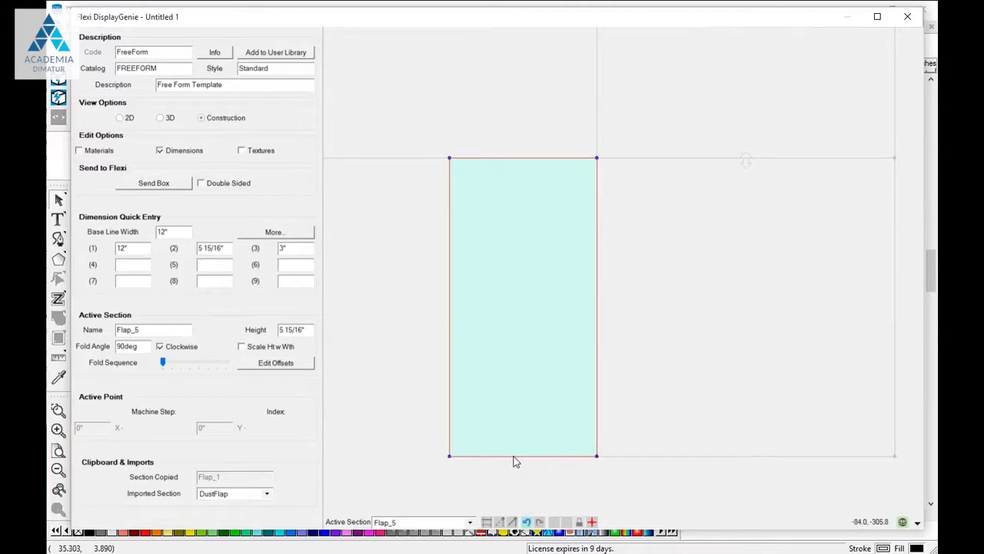
pyautogui.click(486, 523)
pyautogui.rightClick(487, 524)
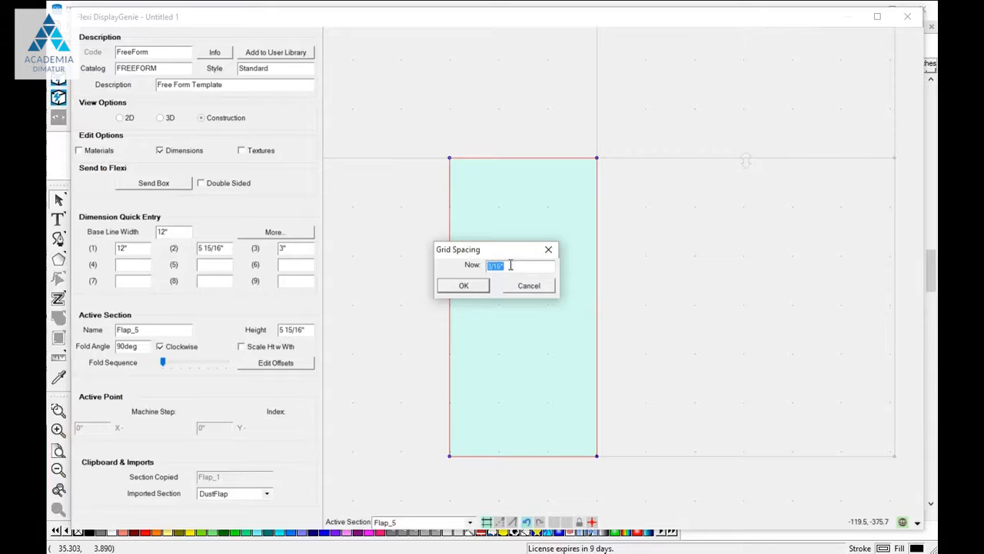
pyautogui.click(464, 286)
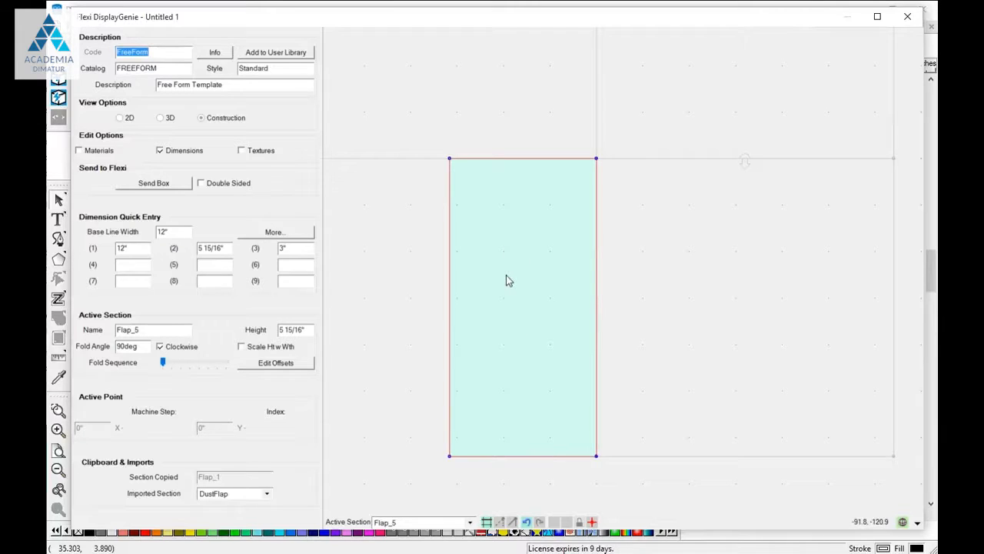
pyautogui.click(903, 522)
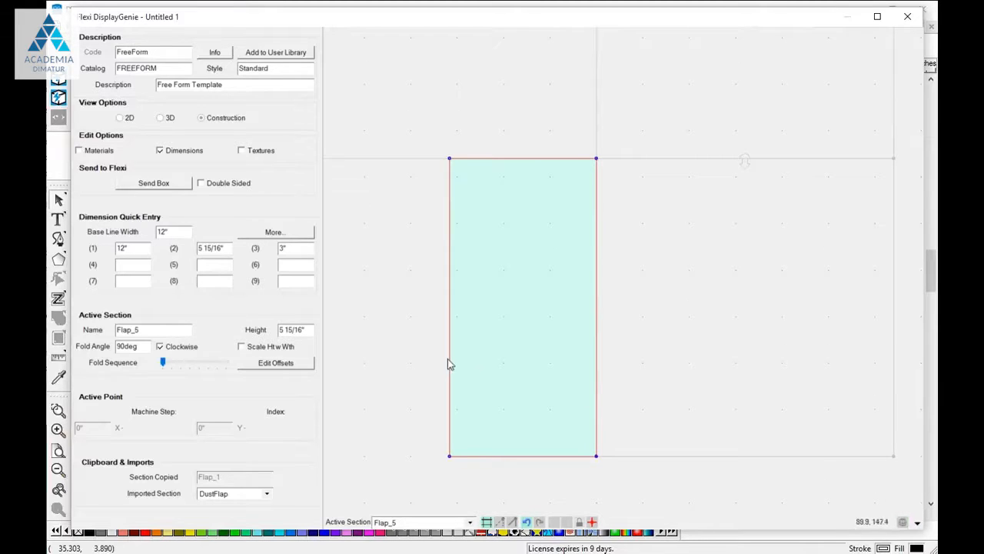
pyautogui.scroll(4, 525, 343)
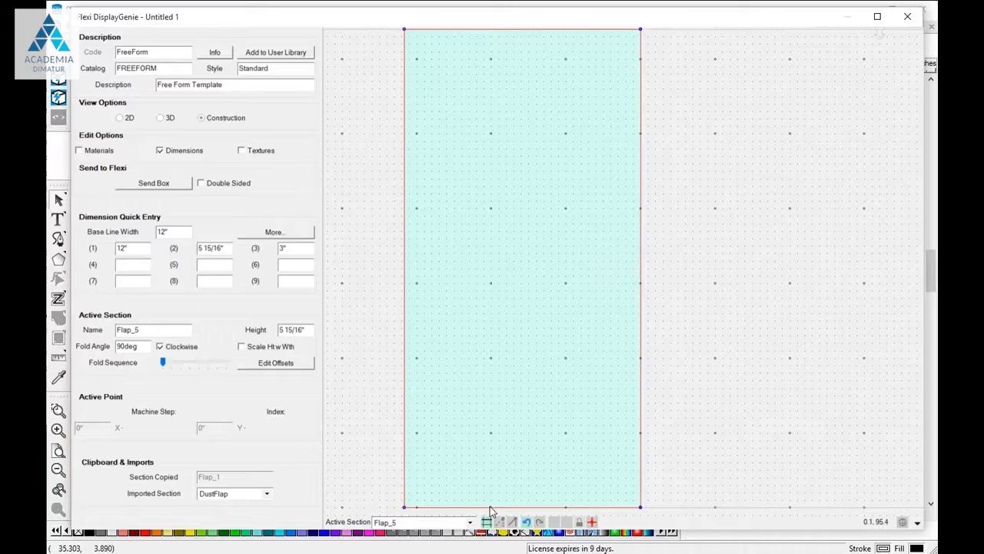
# Add a hole machine step as a closed square of about 3/8" in the lower part of the narrow flap
pyautogui.rightClick(485, 393)
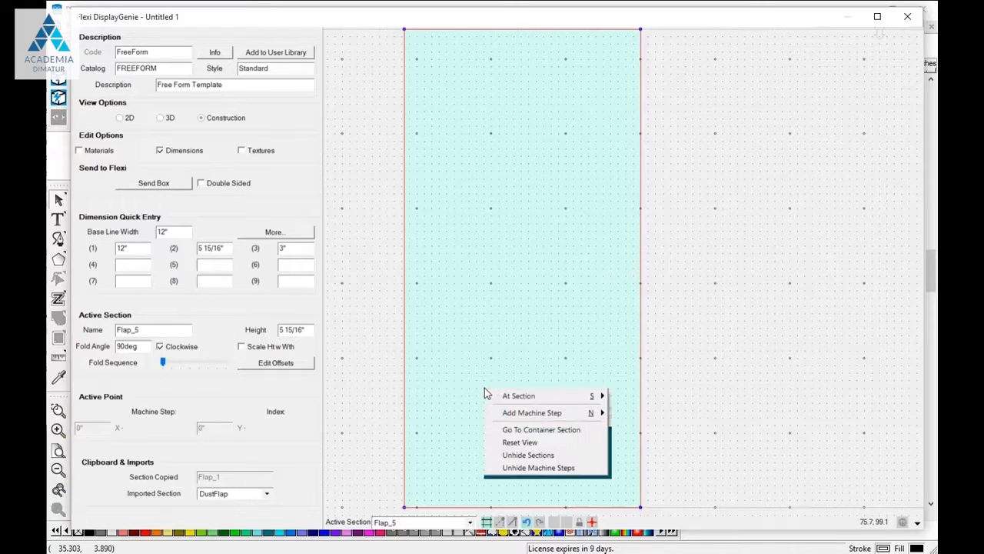
pyautogui.moveTo(503, 415)
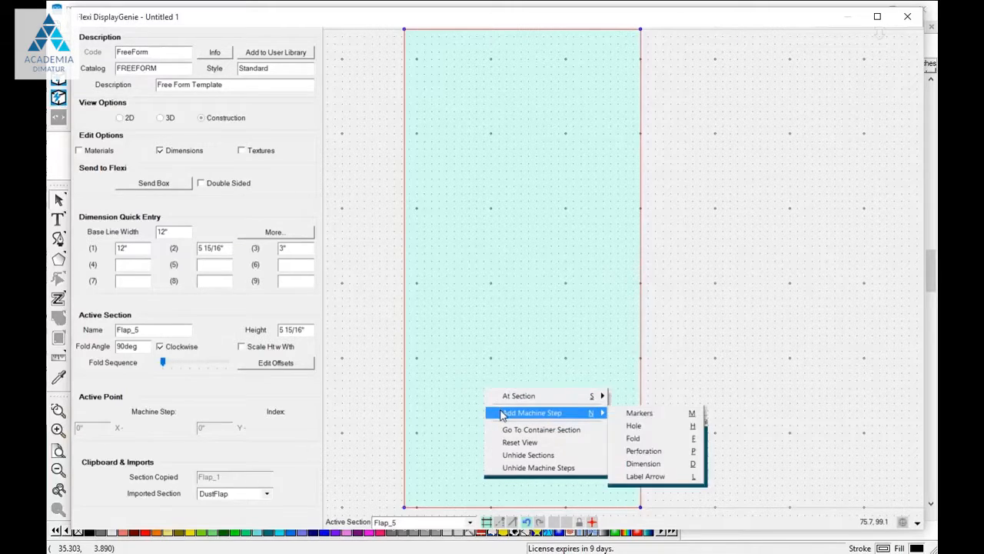
pyautogui.click(650, 429)
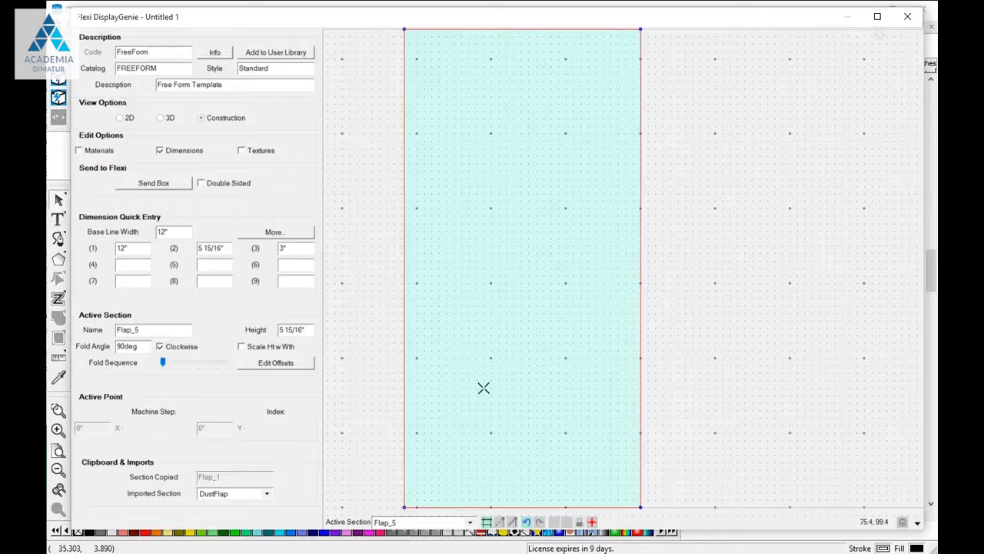
pyautogui.click(483, 388)
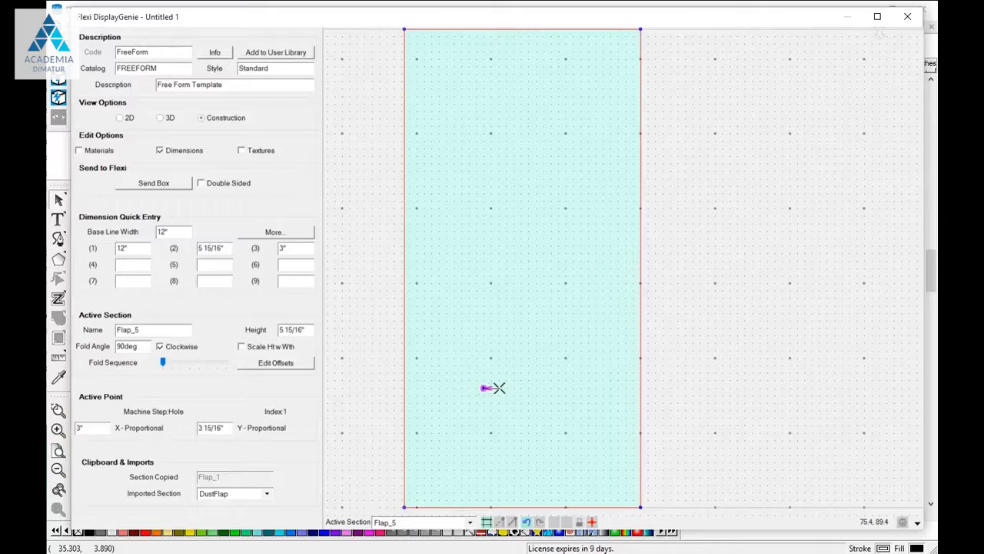
pyautogui.click(499, 387)
pyautogui.click(498, 401)
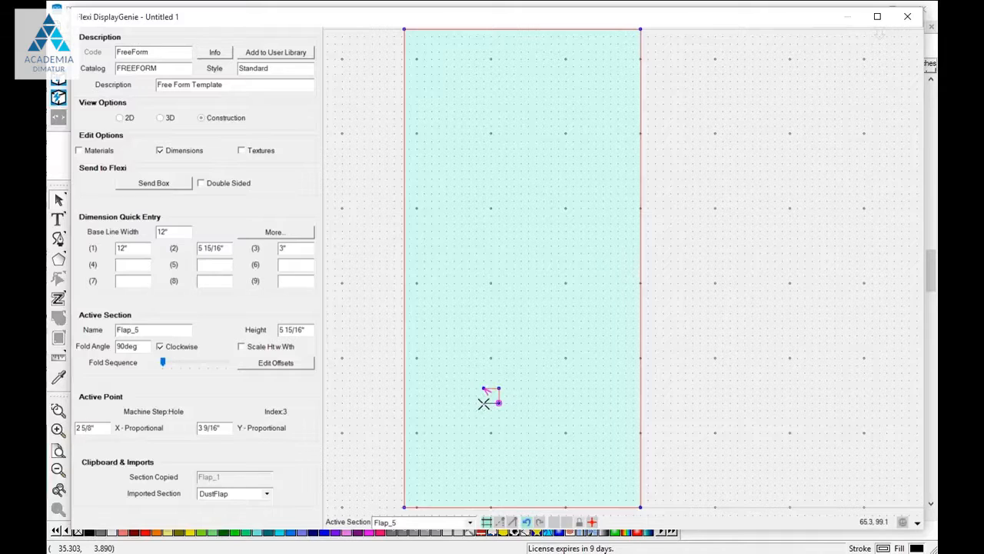
pyautogui.click(483, 402)
pyautogui.click(483, 388)
# Round off the corners of the square hole's machine step to make it circular
pyautogui.rightClick(493, 398)
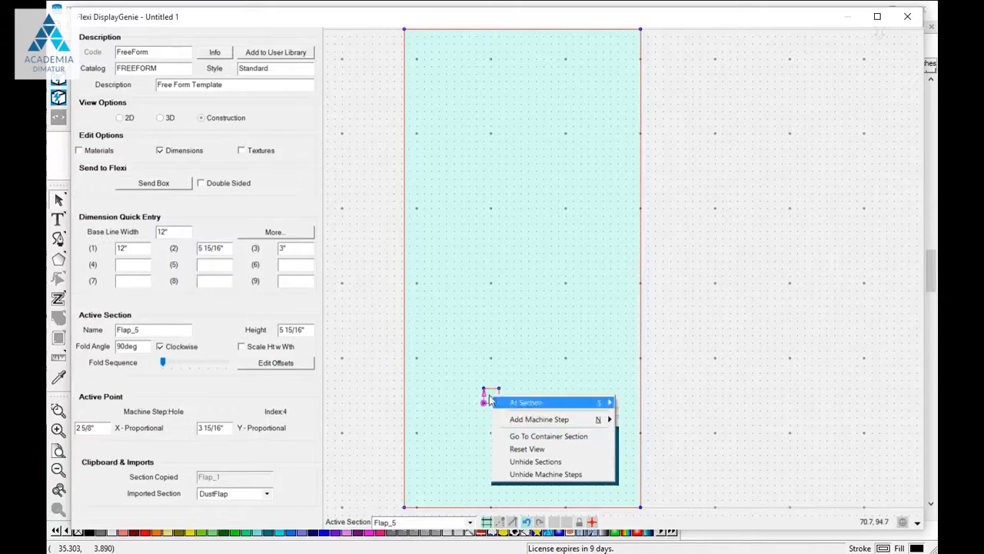
pyautogui.rightClick(484, 406)
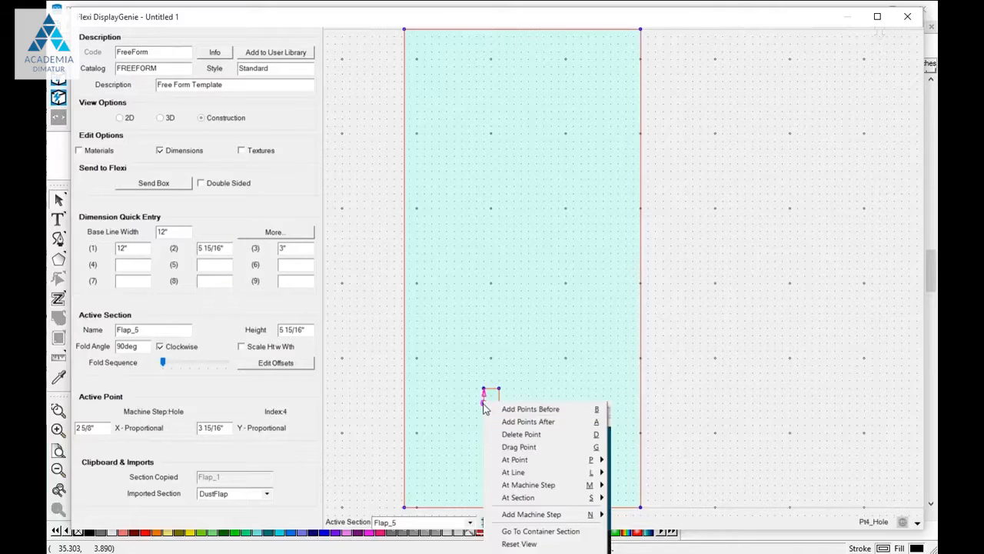
pyautogui.moveTo(535, 471)
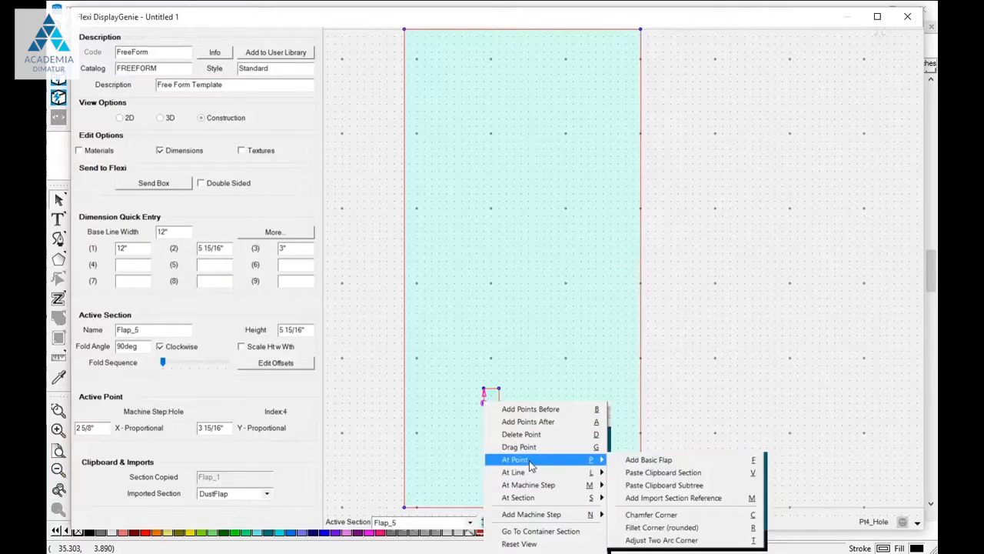
pyautogui.moveTo(529, 490)
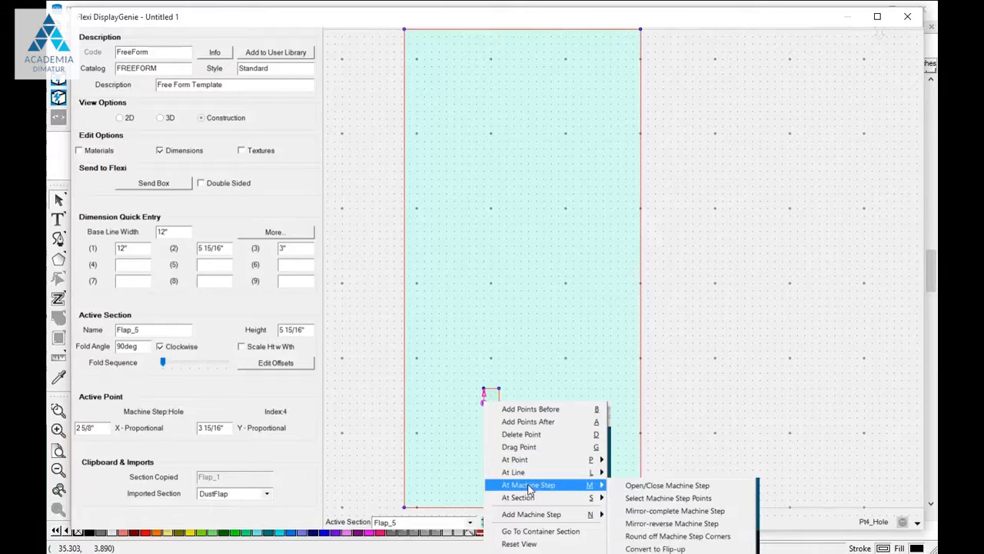
pyautogui.click(649, 541)
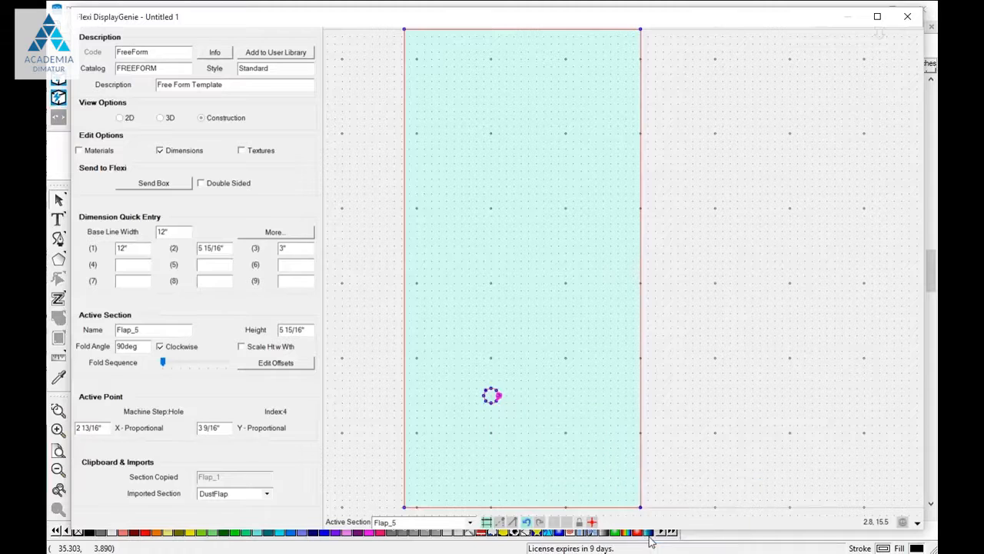
pyautogui.scroll(1, 476, 429)
pyautogui.scroll(3, 476, 429)
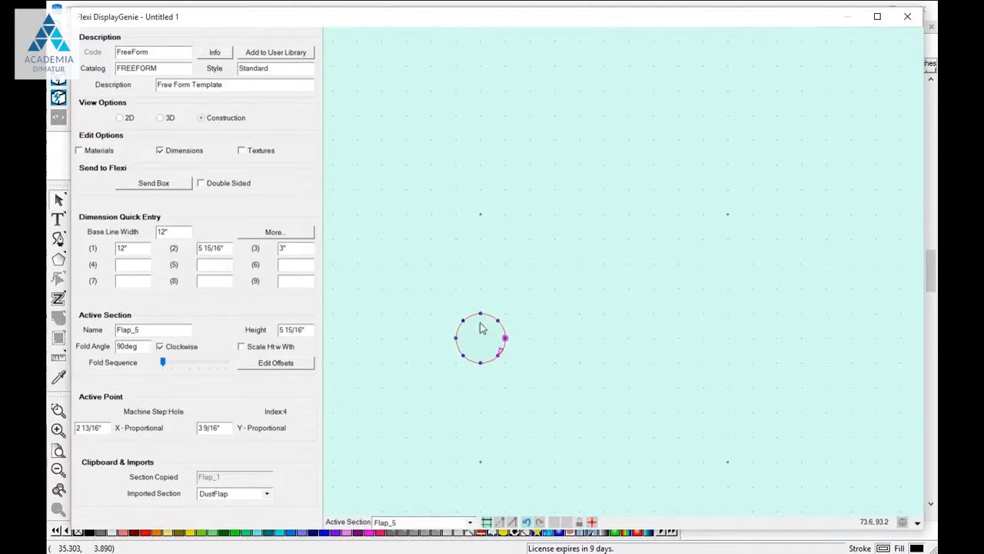
pyautogui.scroll(-4, 508, 370)
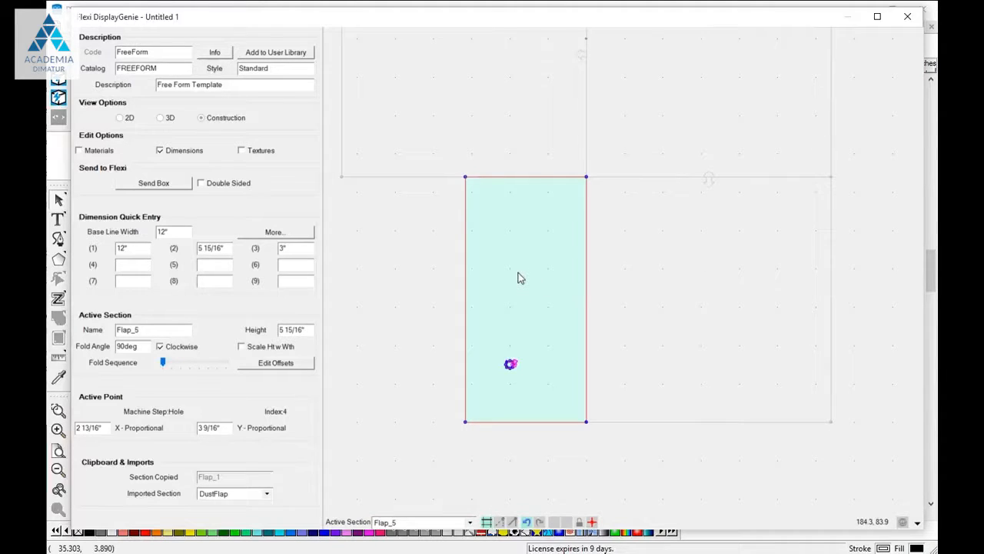
# Copy the narrow flap with its hole and paste it onto the right edge of the bottom panel
pyautogui.click(519, 277)
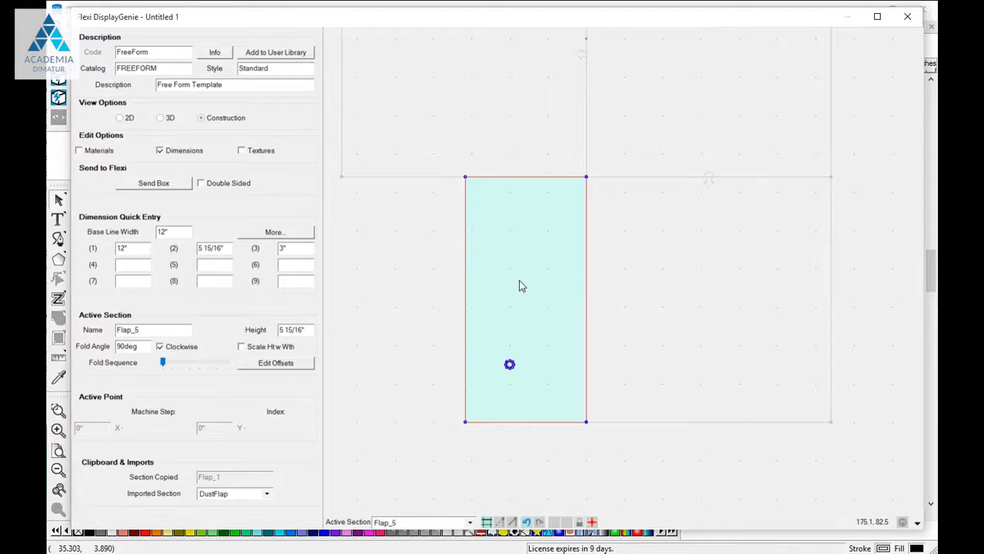
pyautogui.hotkey('ctrl', 'c')
pyautogui.click(777, 276)
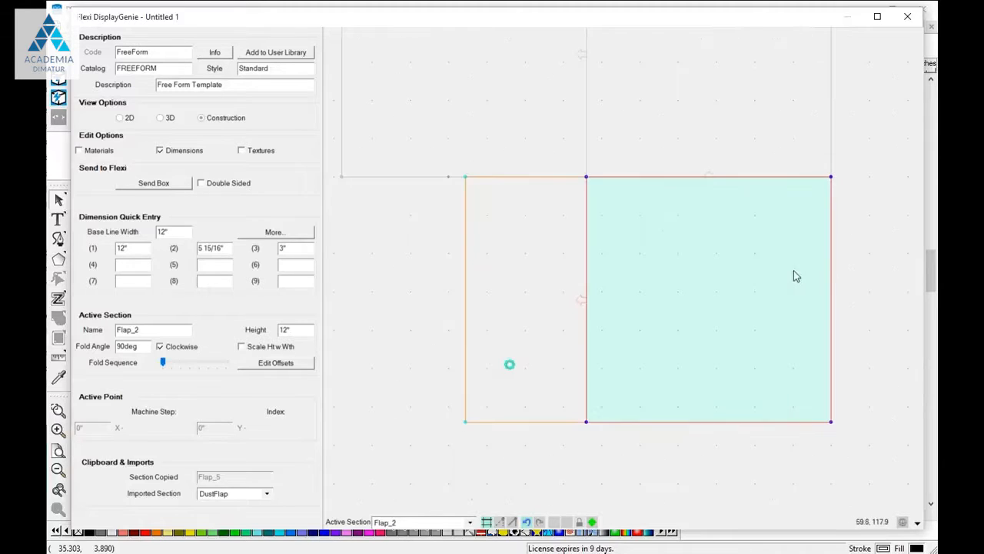
pyautogui.click(834, 271)
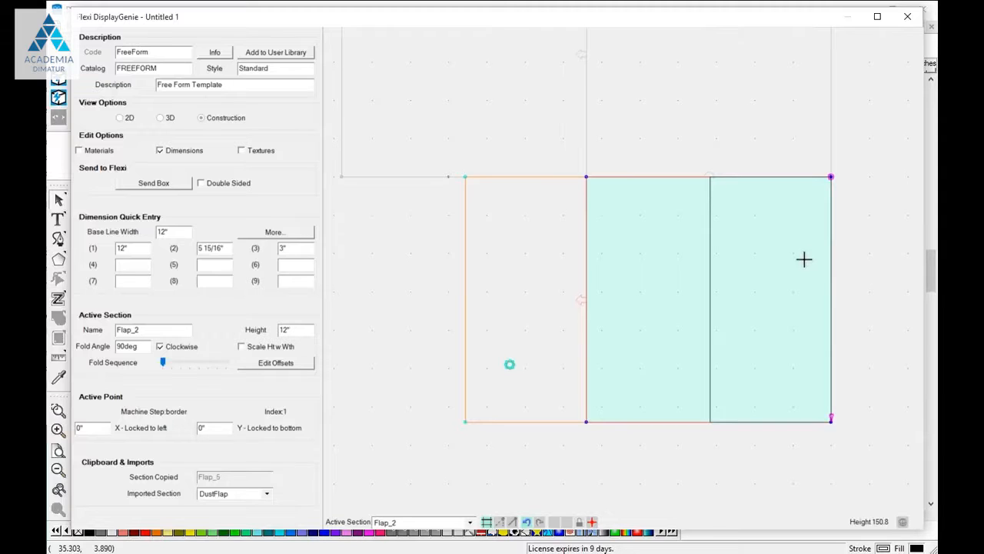
pyautogui.click(862, 258)
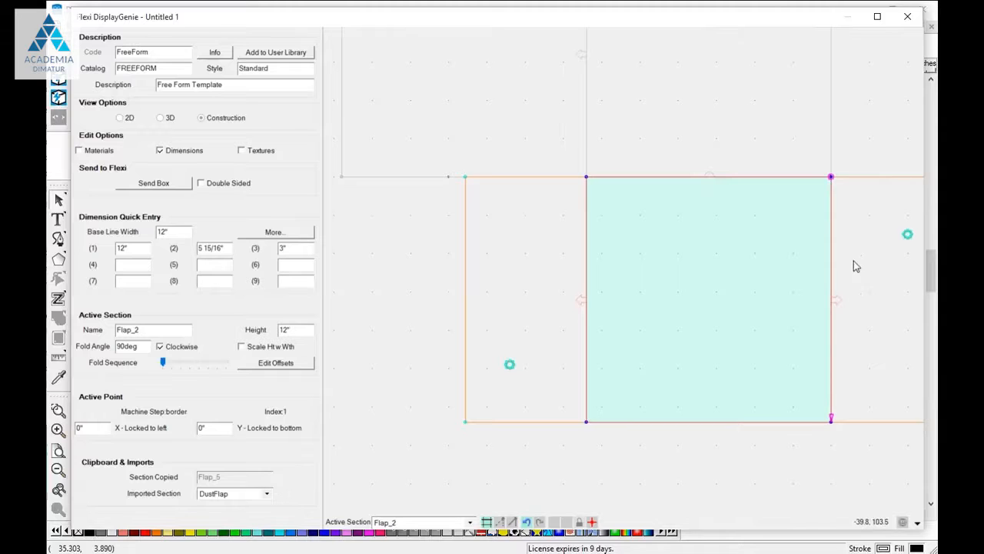
# Mirror-reverse the hole's machine step in Flap_6, the narrow flap on the right edge of the bottom panel
pyautogui.scroll(3, 372, 260)
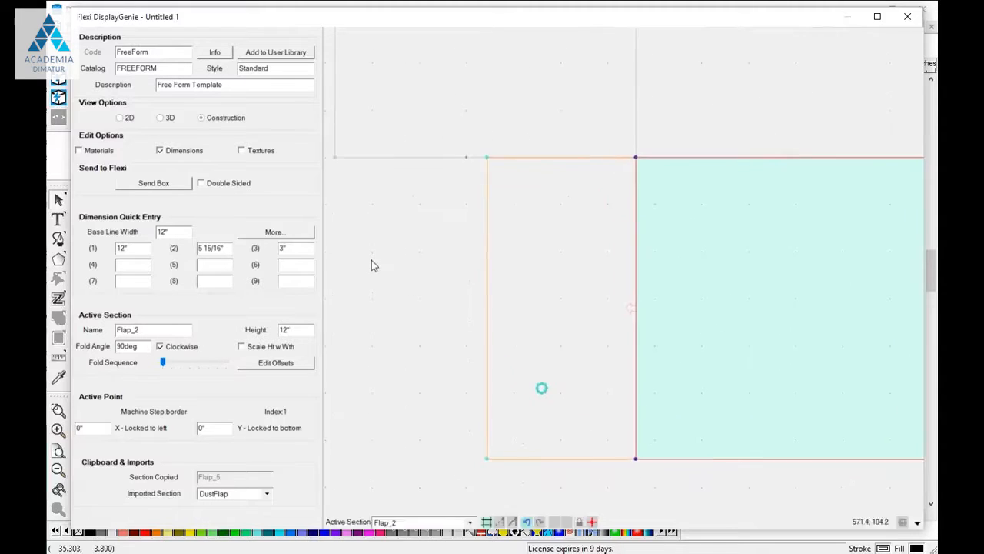
pyautogui.scroll(-7, 362, 260)
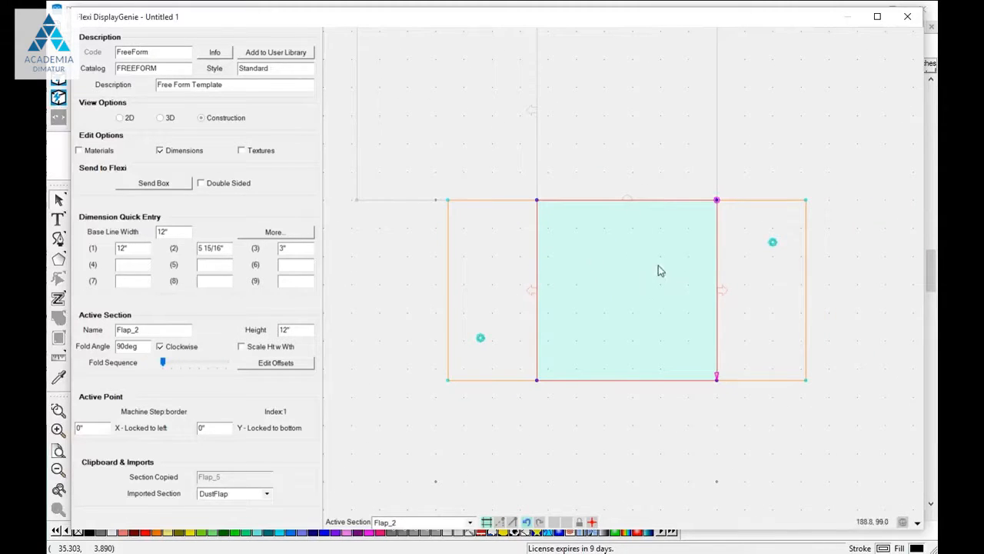
pyautogui.scroll(2, 831, 285)
pyautogui.scroll(1, 830, 285)
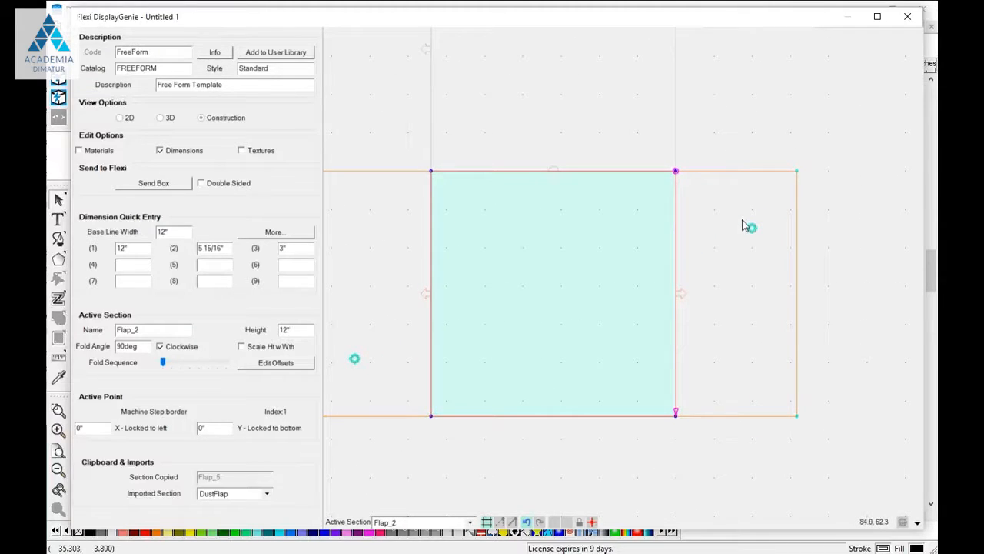
pyautogui.moveTo(742, 217)
pyautogui.mouseDown()
pyautogui.moveTo(786, 239)
pyautogui.moveTo(776, 242)
pyautogui.mouseUp()
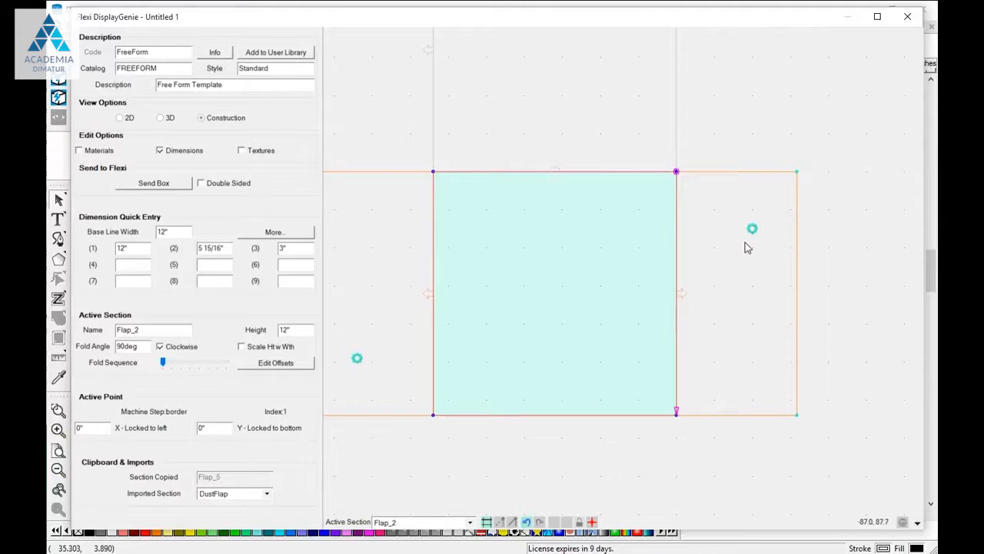
pyautogui.click(746, 243)
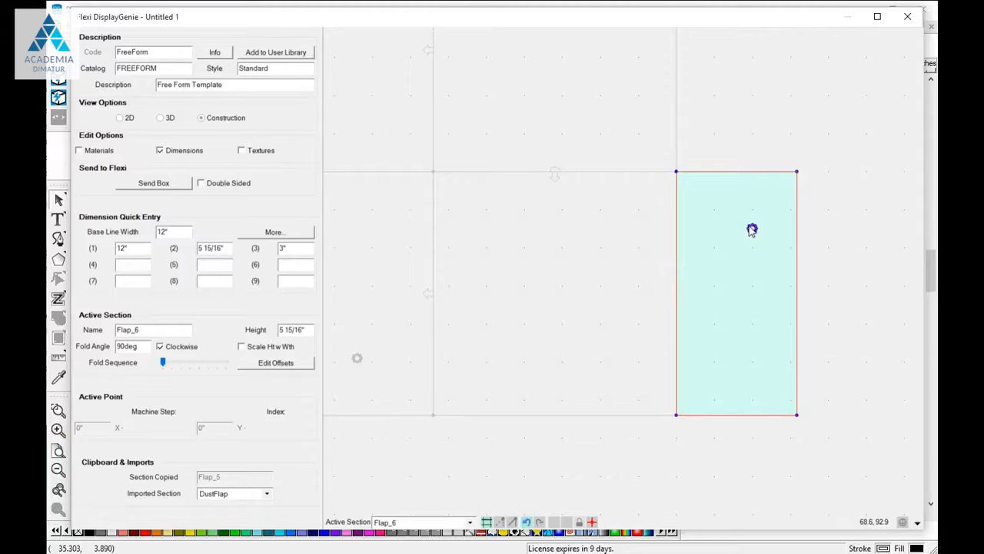
pyautogui.rightClick(752, 230)
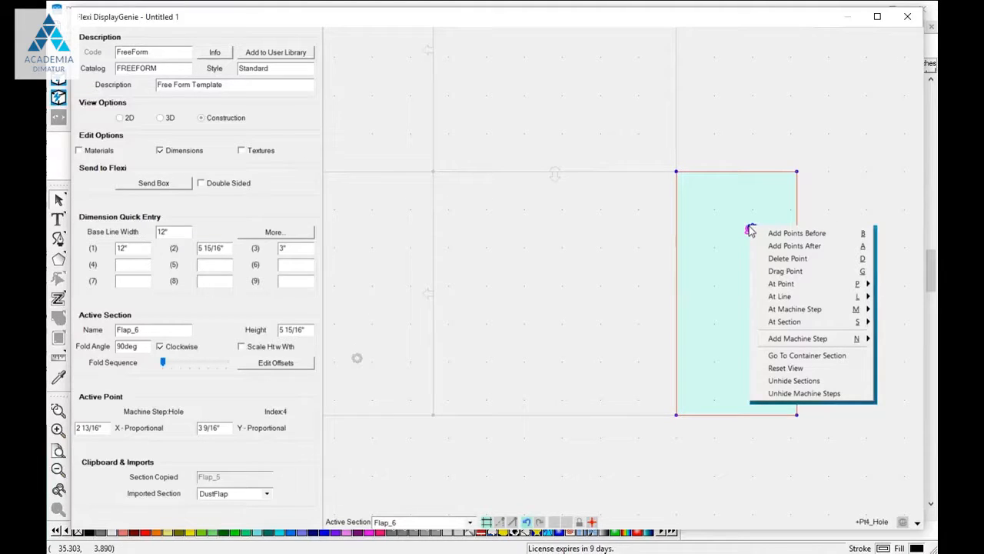
pyautogui.moveTo(559, 278)
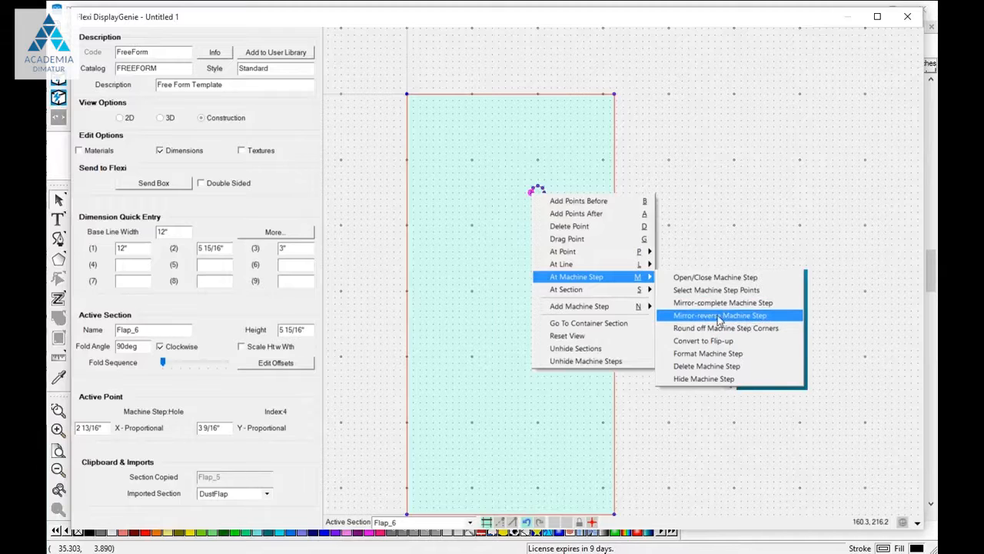
pyautogui.click(706, 317)
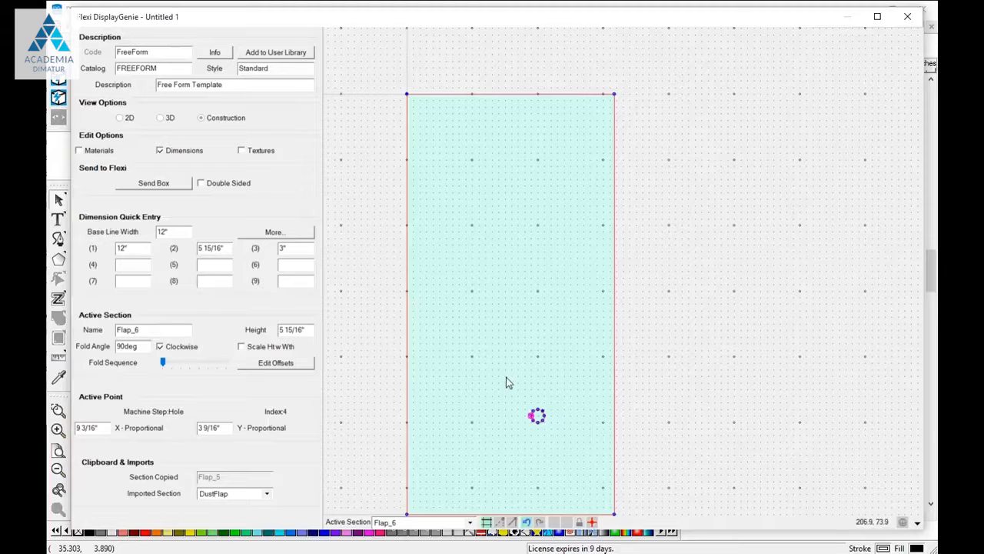
# Give the narrow flap Flap_6 a Left offset configuration that uses the material thickness as its value
pyautogui.scroll(-5, 767, 361)
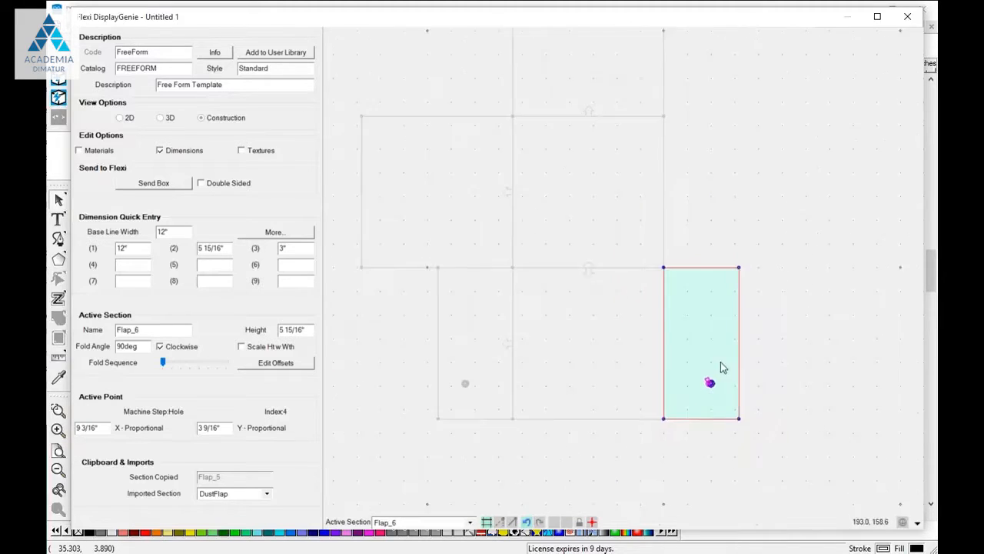
pyautogui.scroll(-5, 721, 361)
pyautogui.scroll(4, 518, 359)
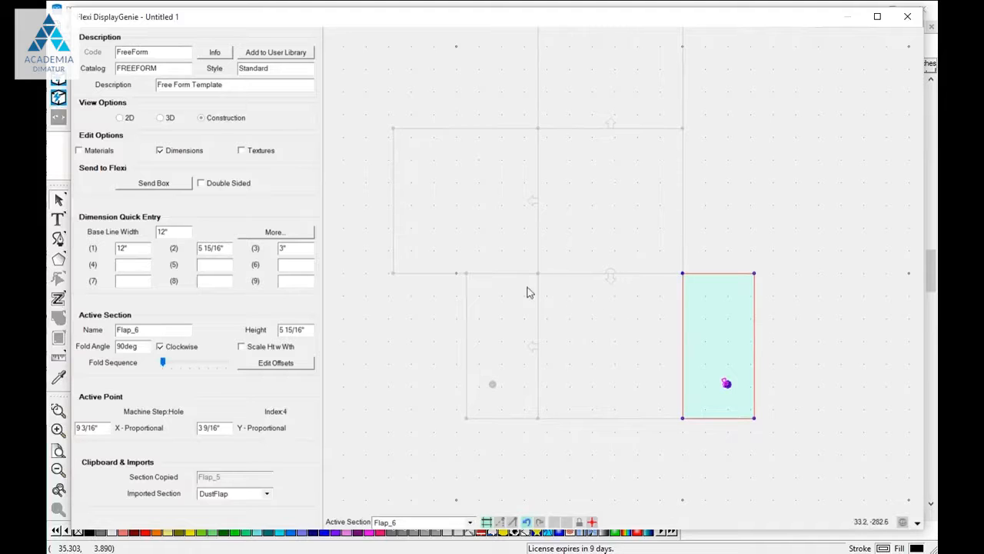
pyautogui.scroll(1, 685, 340)
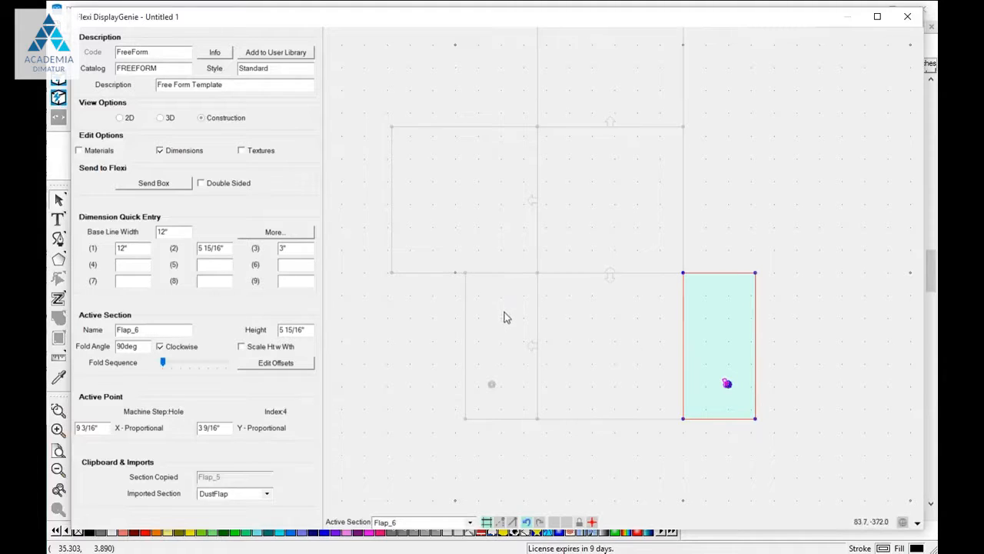
pyautogui.click(713, 316)
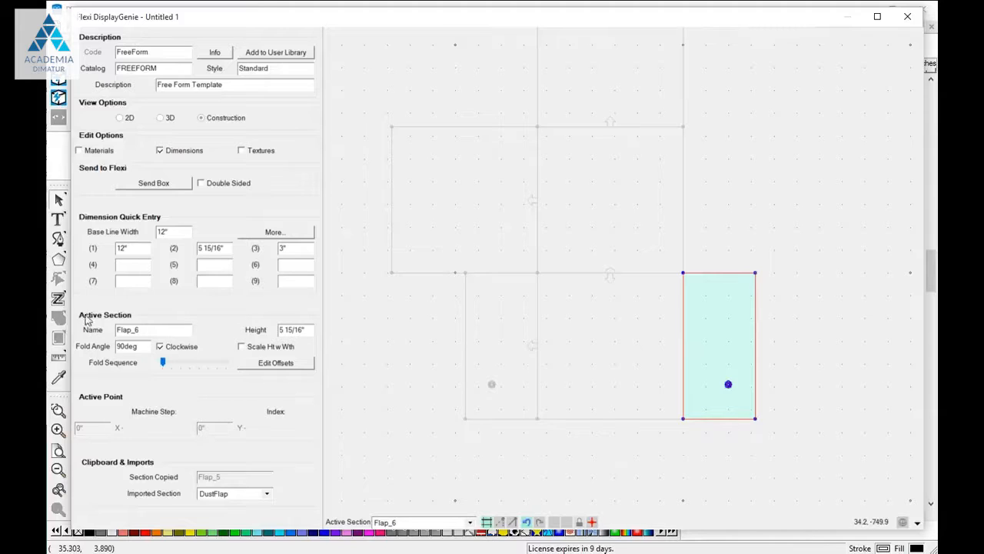
pyautogui.click(276, 363)
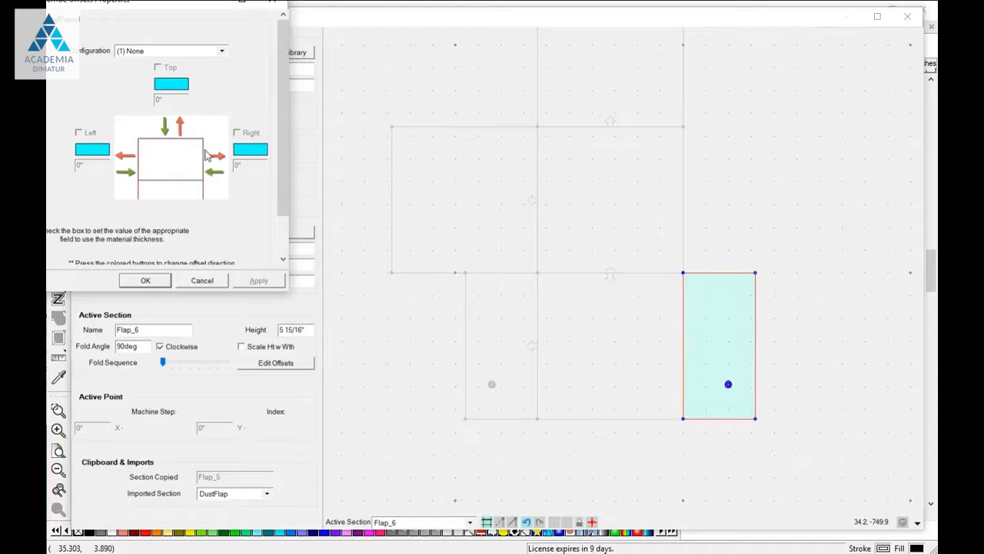
pyautogui.click(221, 51)
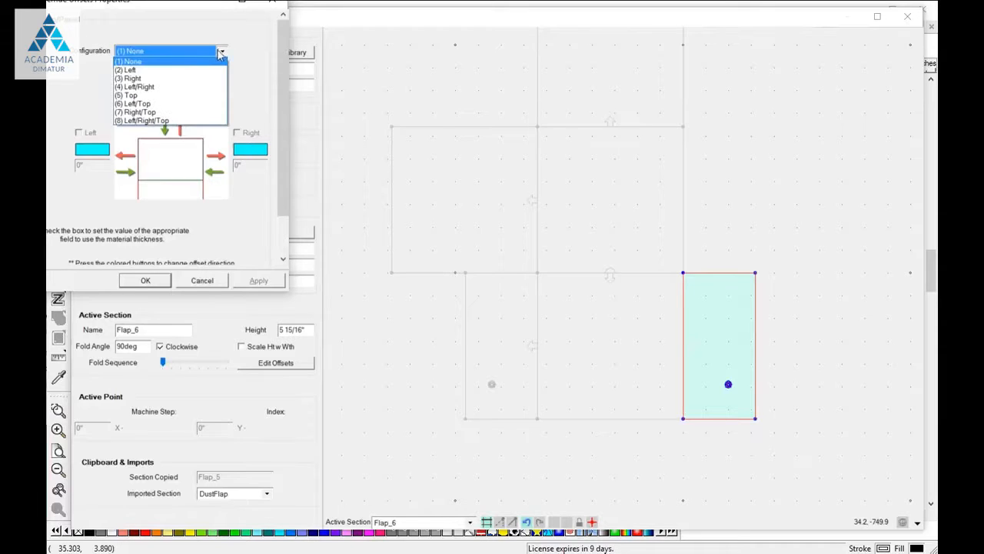
pyautogui.click(128, 70)
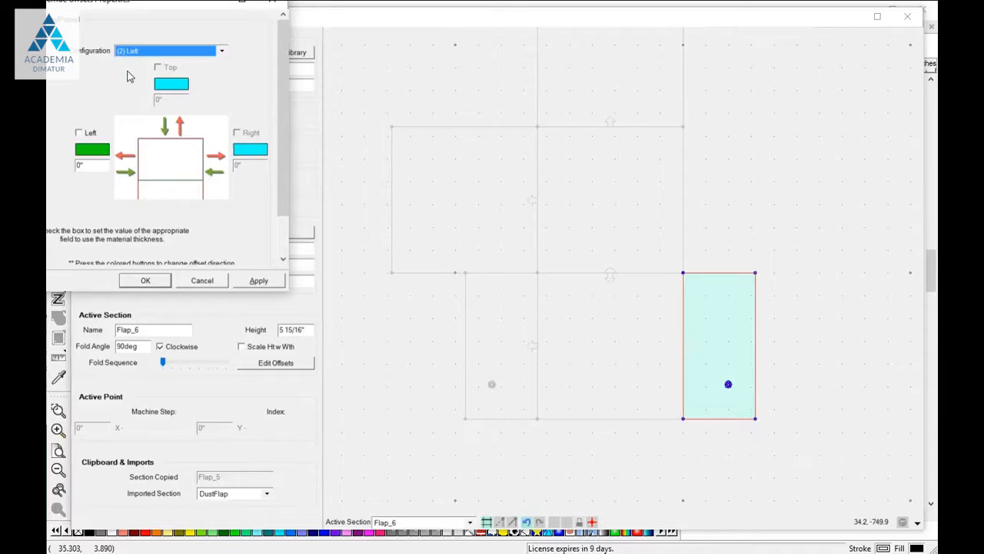
pyautogui.click(80, 133)
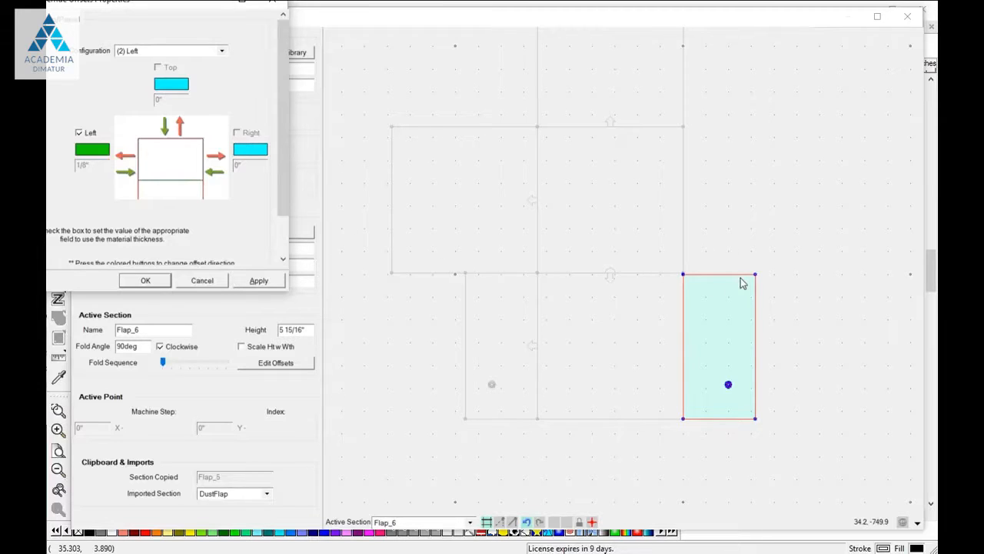
pyautogui.click(146, 280)
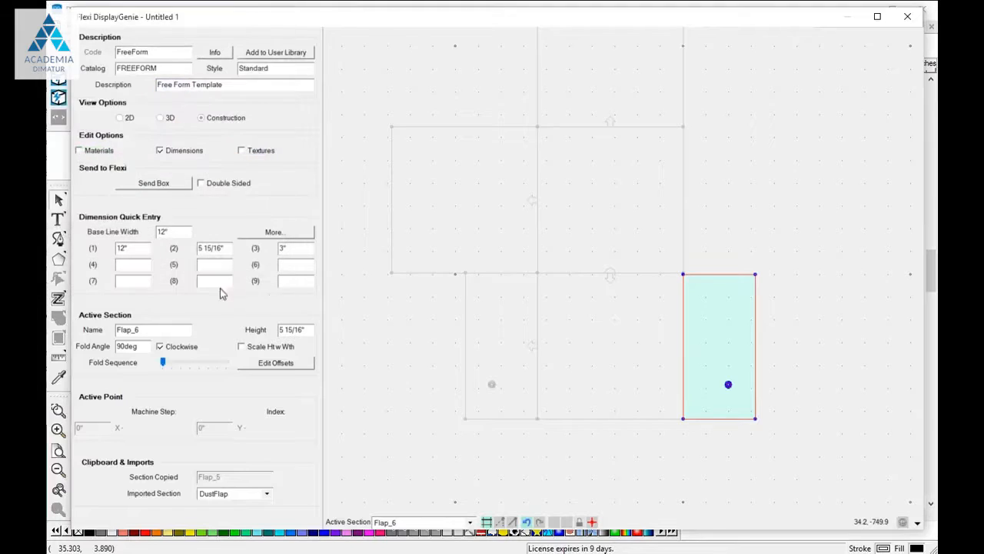
# Give the opposite narrow flap, Flap_5, a Right offset configuration that uses the material thickness as its value
pyautogui.click(498, 315)
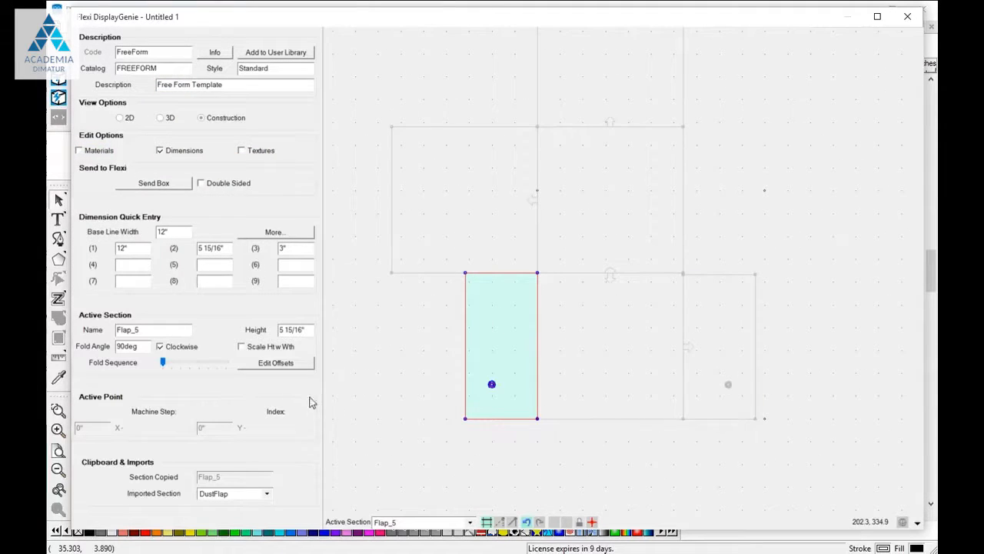
pyautogui.click(276, 363)
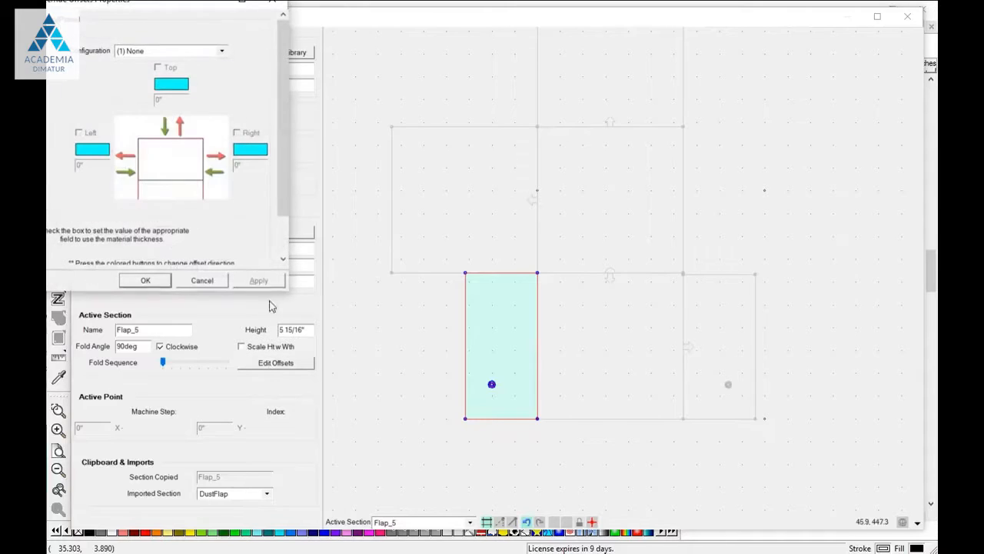
pyautogui.click(222, 51)
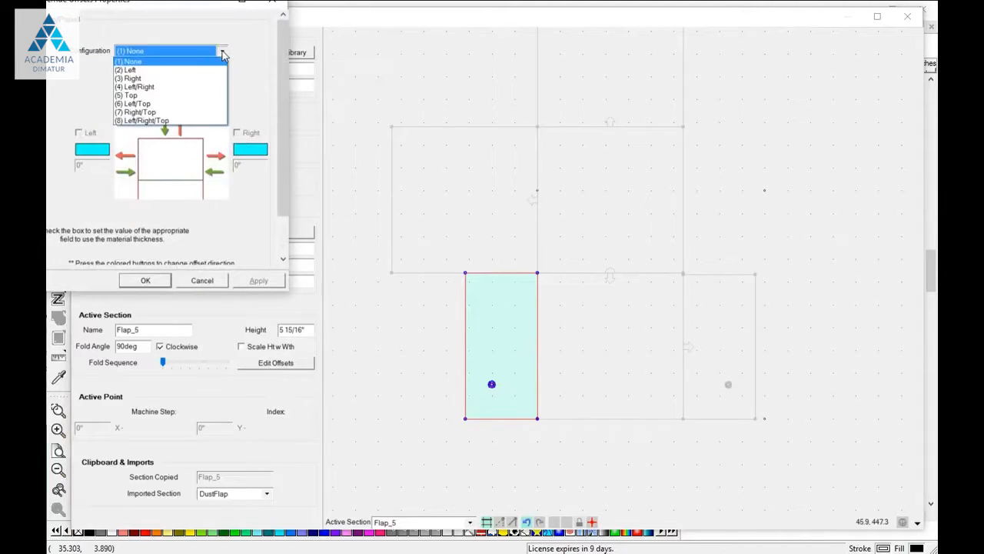
pyautogui.click(140, 81)
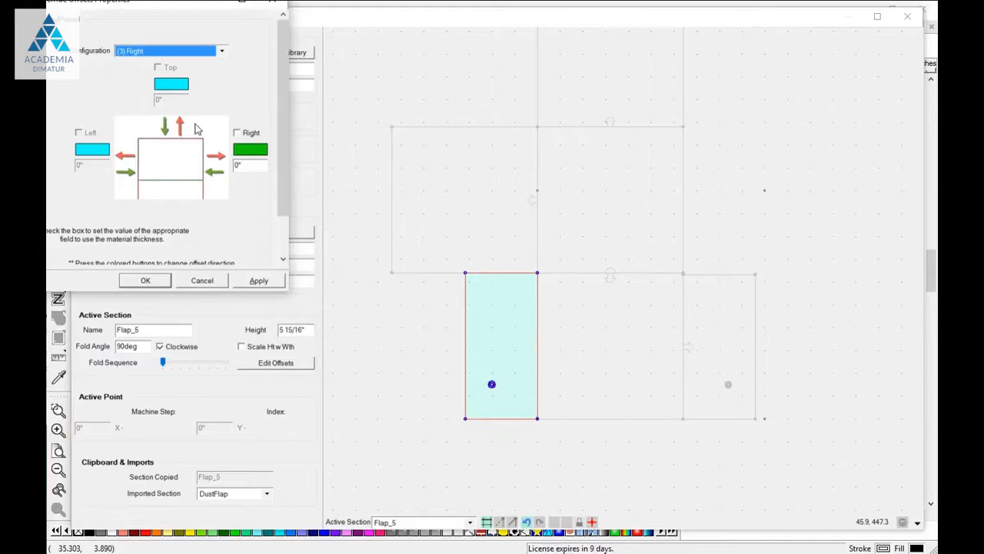
pyautogui.click(238, 133)
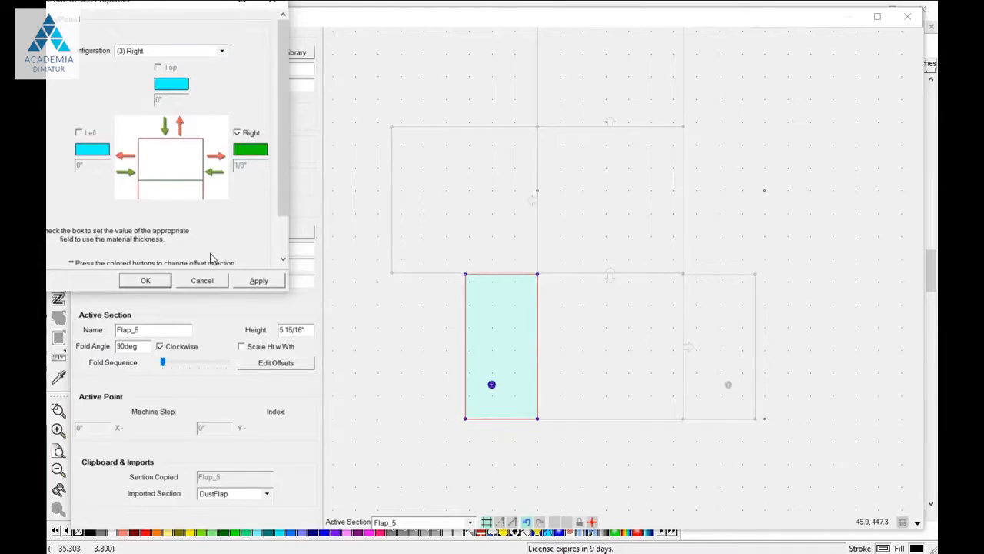
pyautogui.click(145, 281)
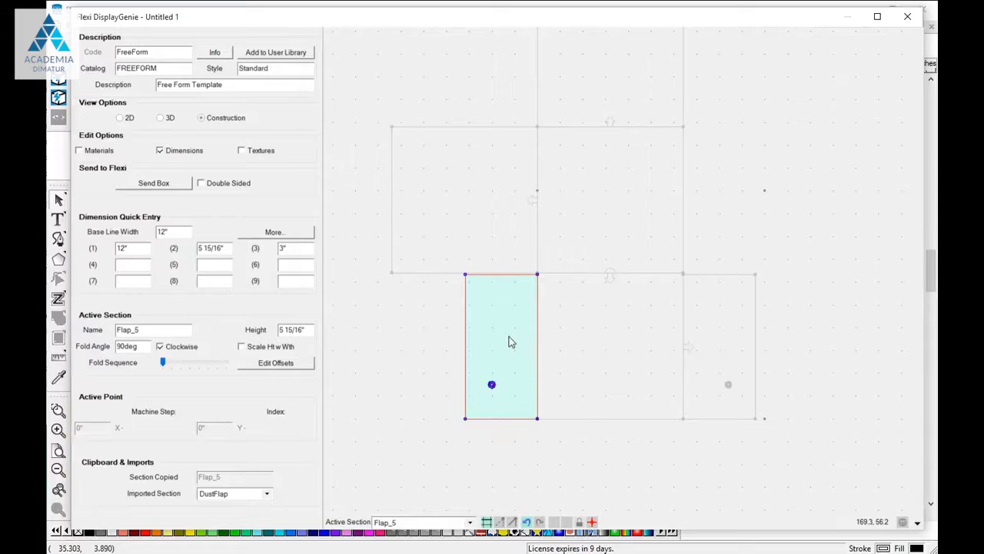
# Copy the narrow flap Flap_5 with its hole and paste it onto the right edge of panel Flap_3
pyautogui.scroll(2, 617, 337)
pyautogui.scroll(-4, 577, 370)
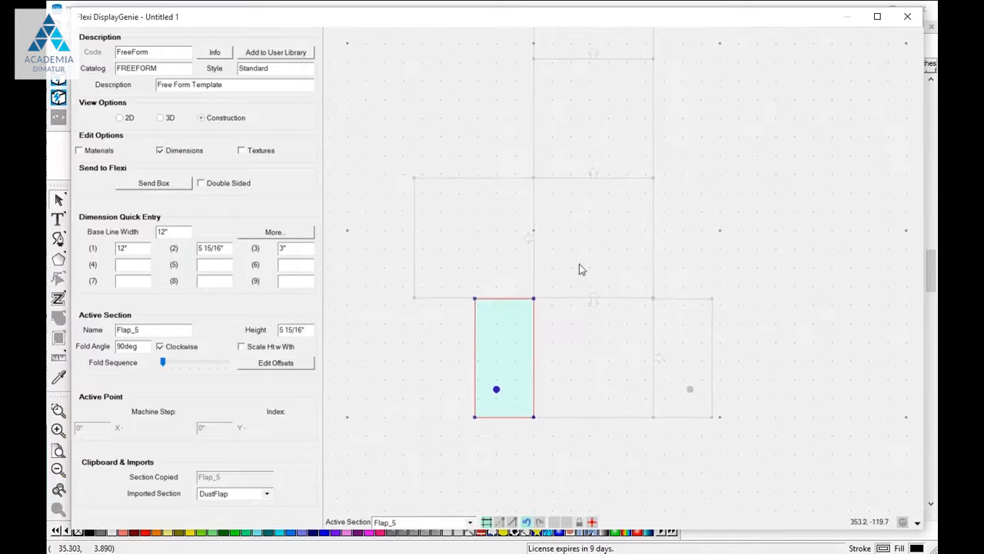
pyautogui.scroll(-2, 580, 258)
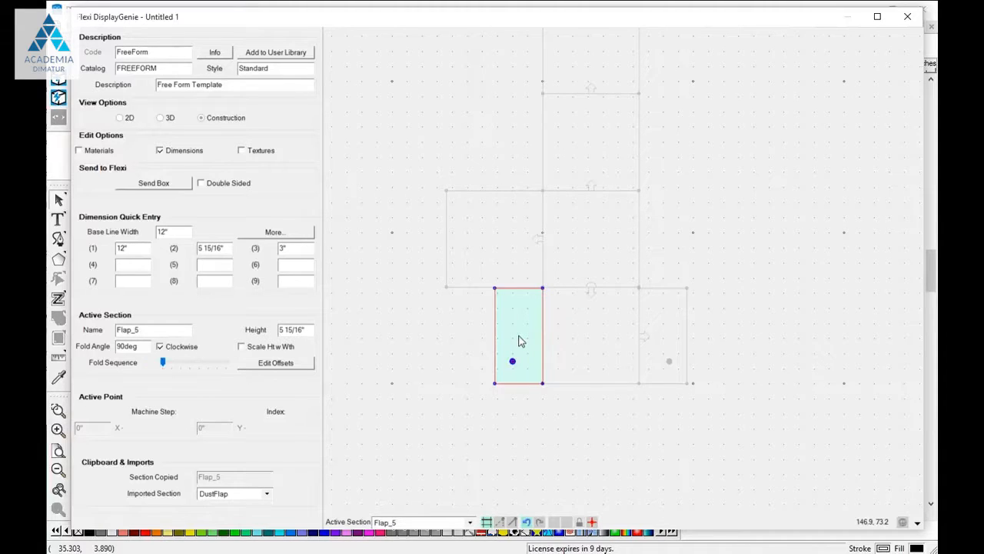
pyautogui.click(520, 340)
pyautogui.click(575, 137)
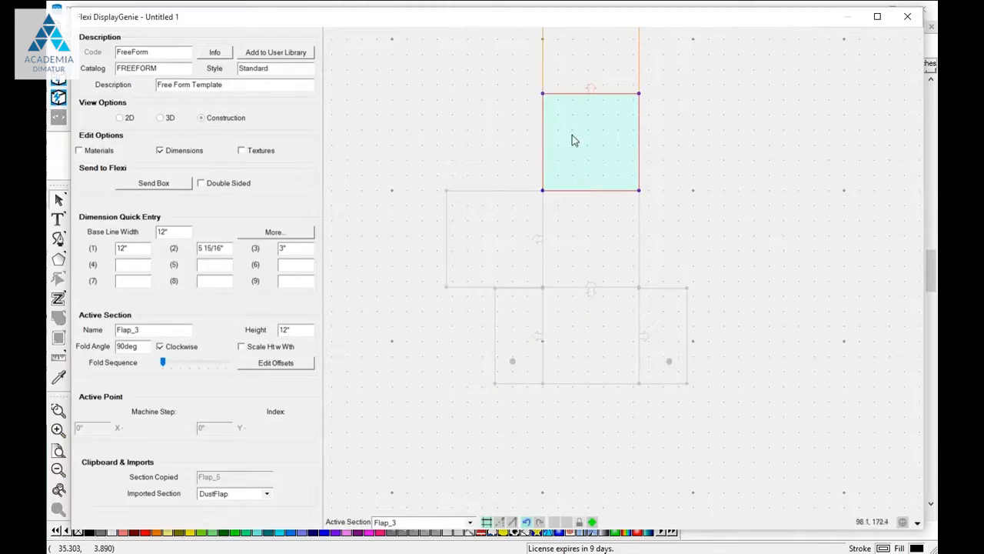
pyautogui.click(639, 126)
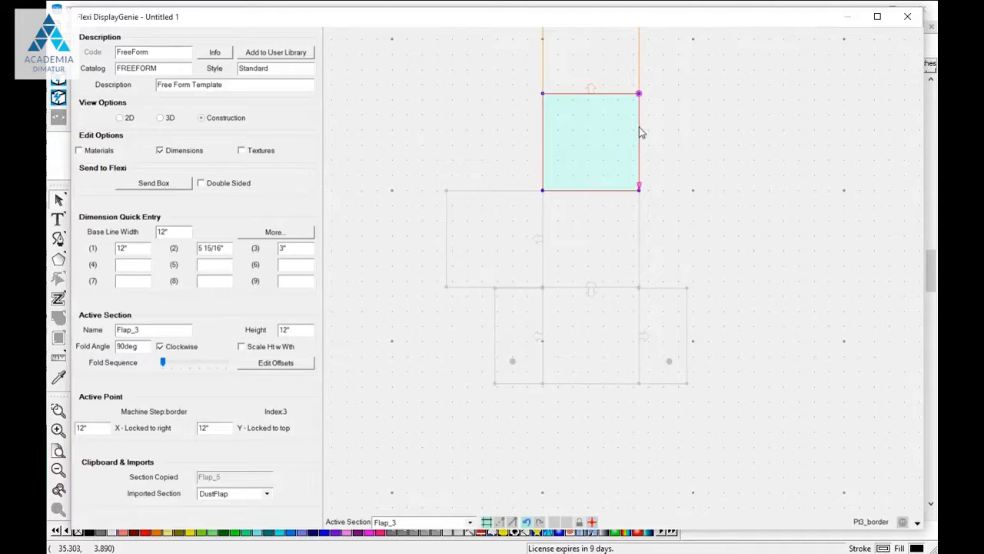
pyautogui.press('2')
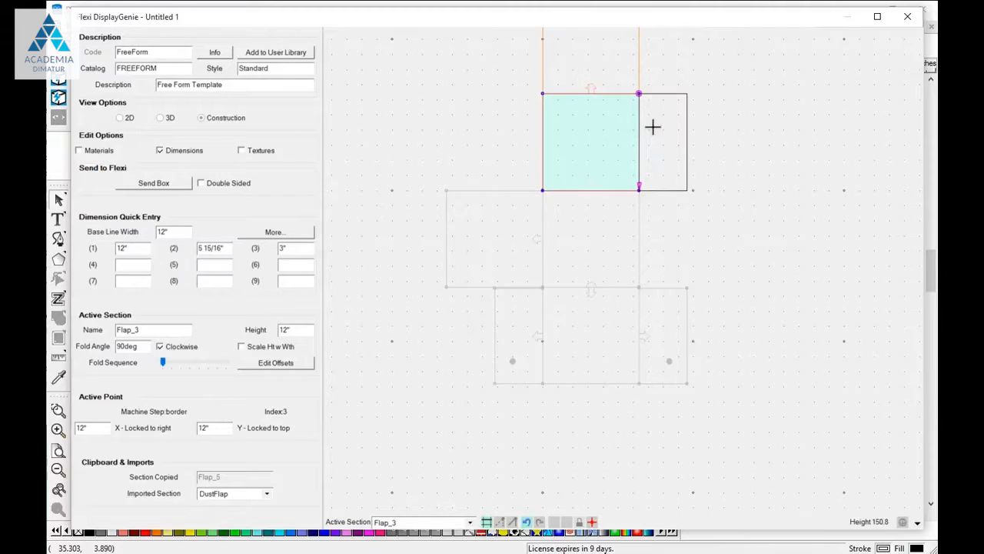
pyautogui.click(653, 126)
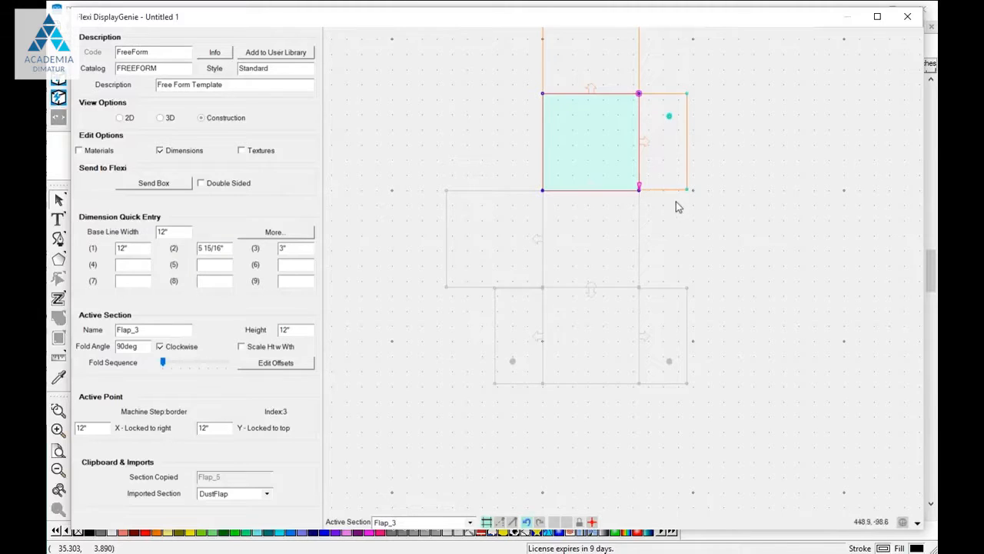
# Copy the narrow flap Flap_6 with its hole and paste it onto the left edge of panel Flap_3
pyautogui.click(667, 343)
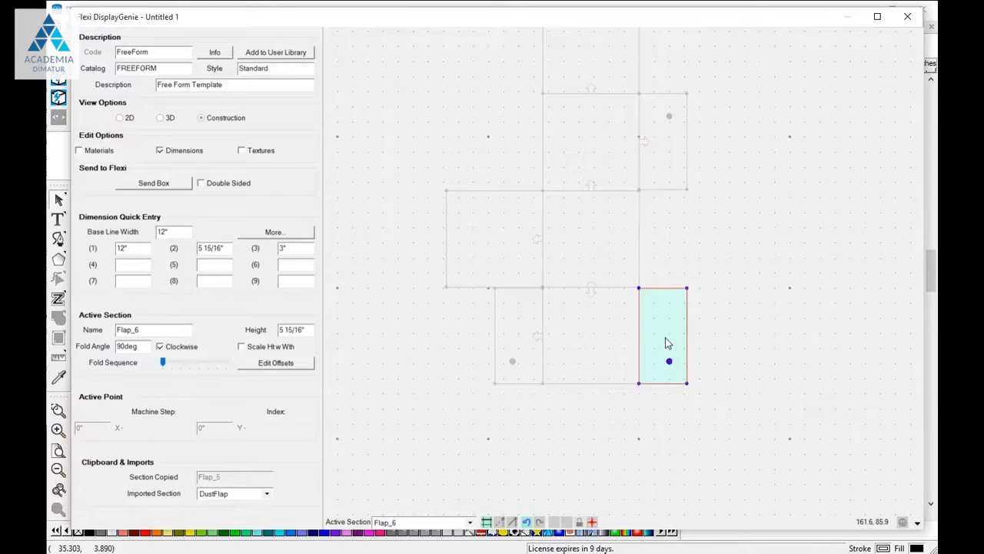
pyautogui.hotkey('ctrl', 'c')
pyautogui.click(554, 138)
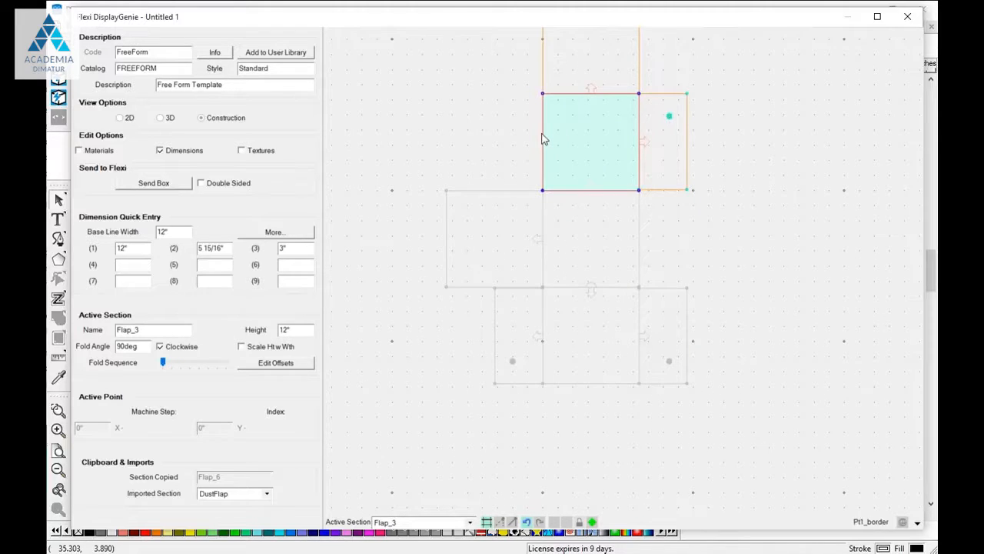
pyautogui.click(543, 139)
pyautogui.hotkey('ctrl', 'v')
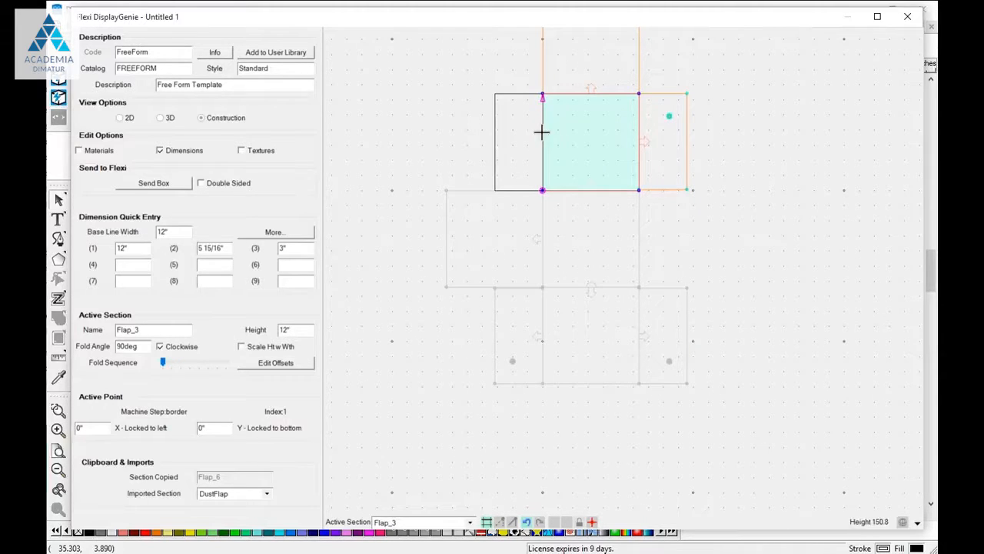
pyautogui.click(530, 135)
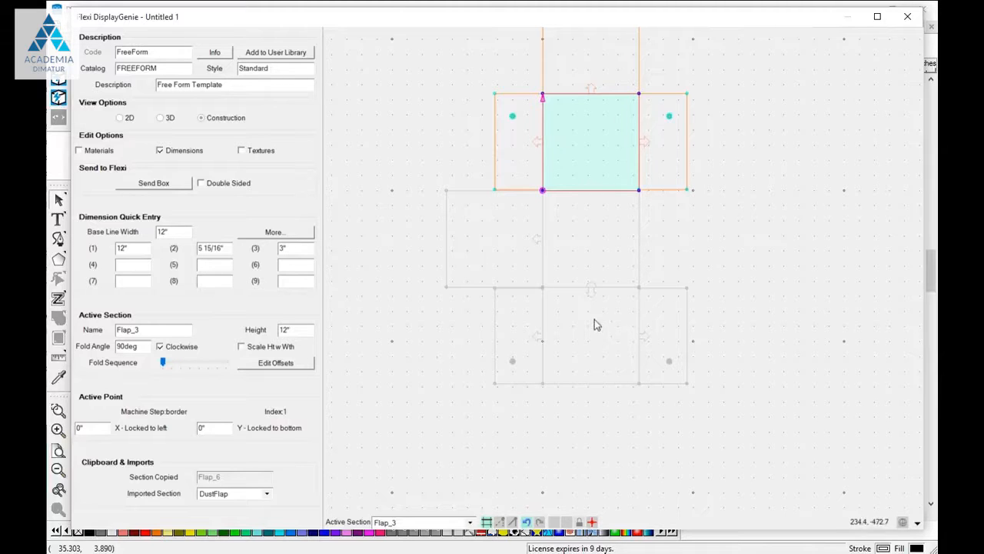
pyautogui.scroll(2, 608, 143)
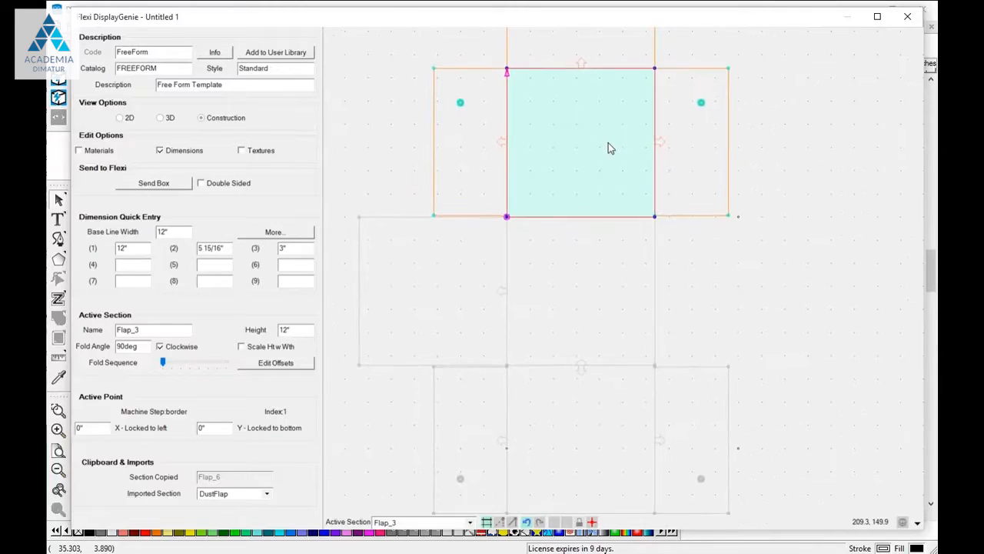
pyautogui.scroll(1, 602, 157)
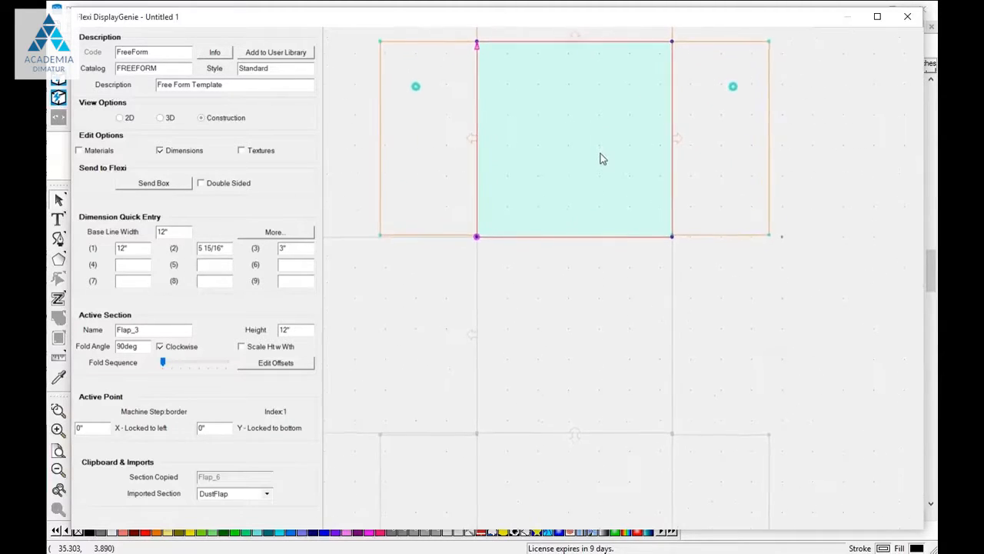
# Give panel Flap_3 a Left/Right offset configuration that uses the material thickness for both sides
pyautogui.scroll(-3, 600, 158)
pyautogui.scroll(-1, 585, 320)
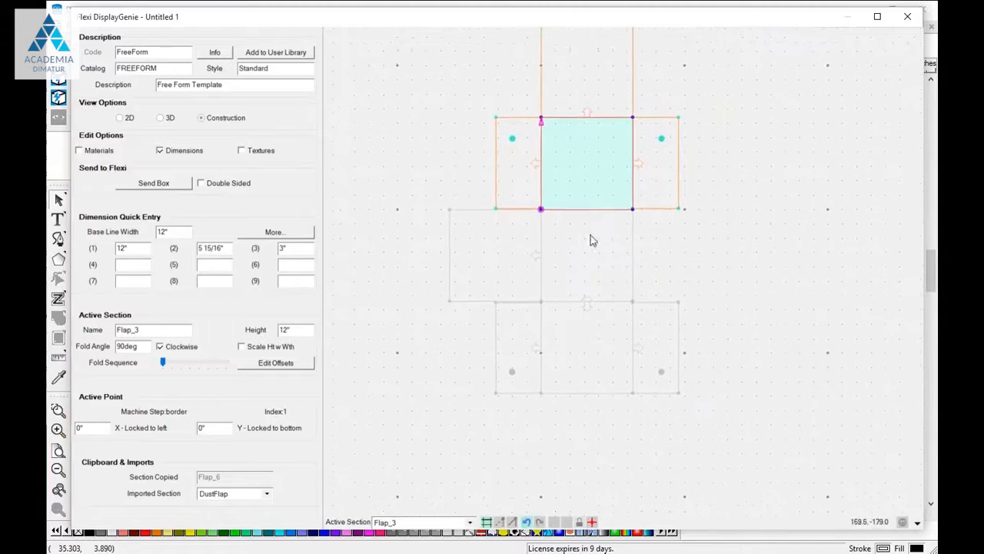
pyautogui.click(581, 161)
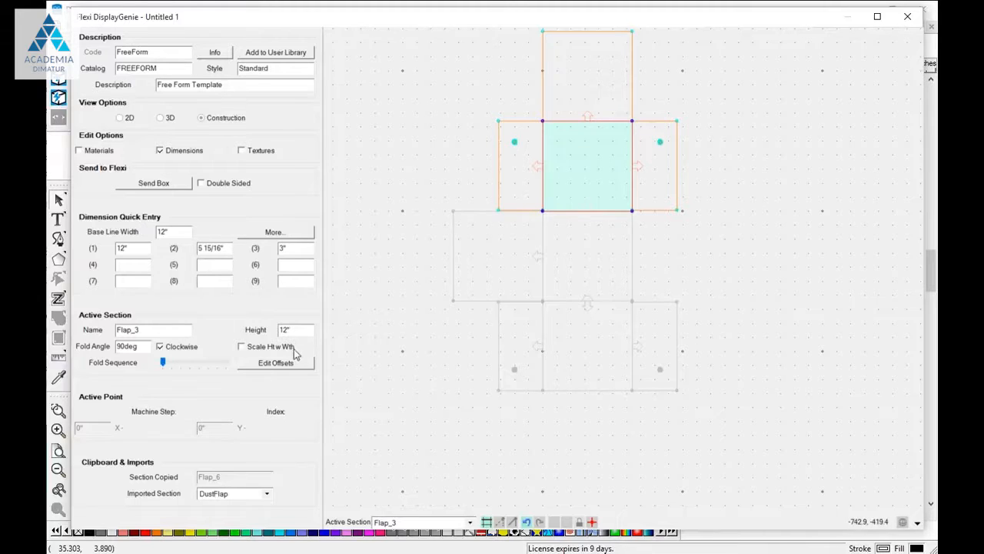
pyautogui.click(275, 362)
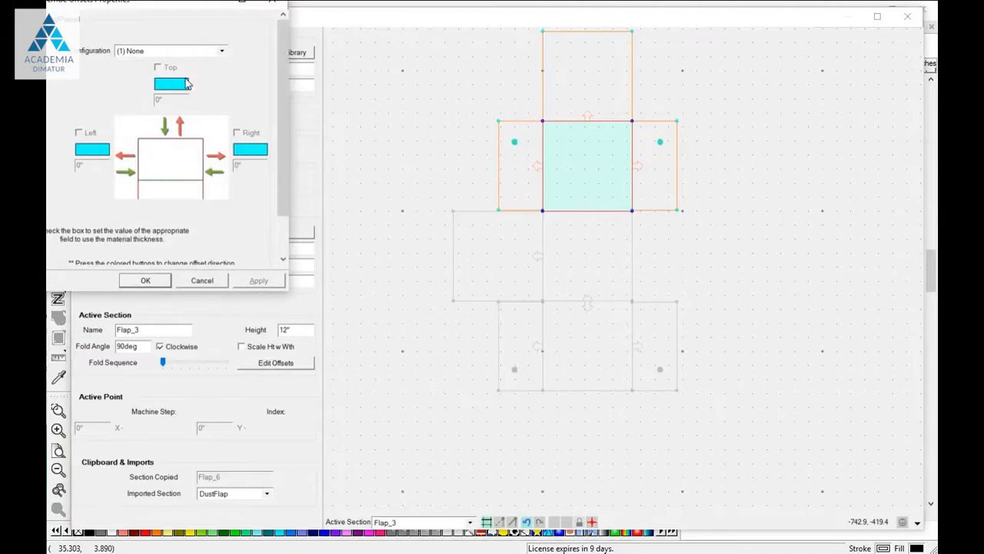
pyautogui.click(152, 51)
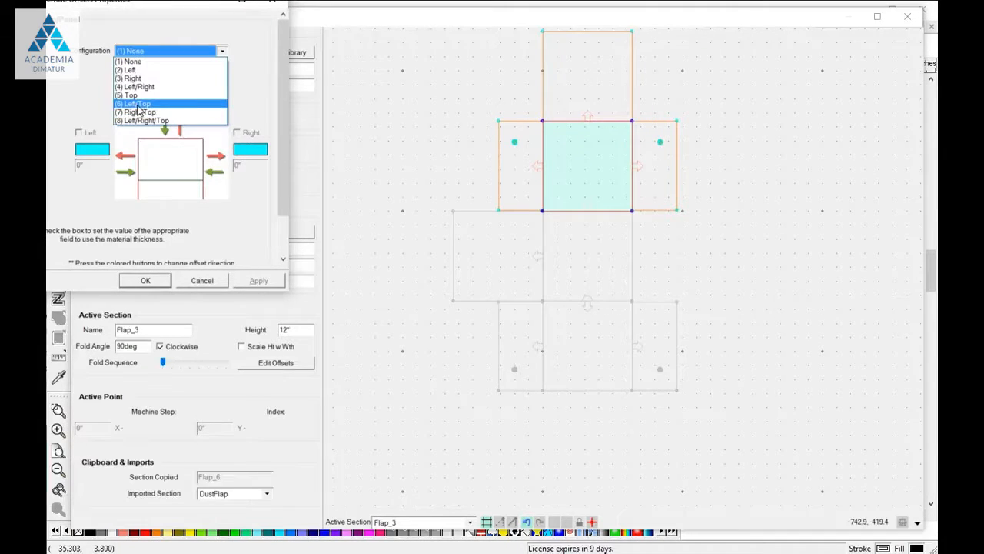
pyautogui.click(143, 88)
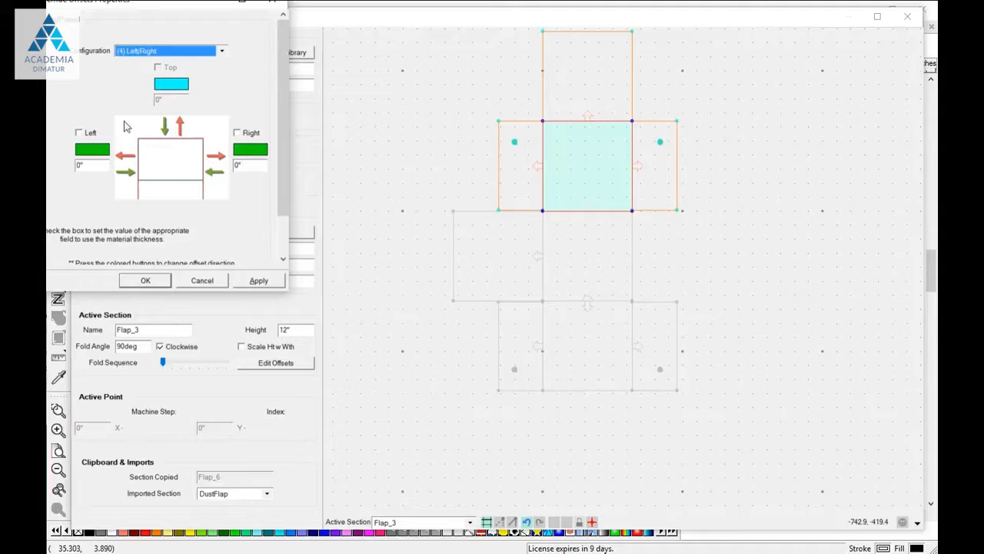
pyautogui.click(79, 132)
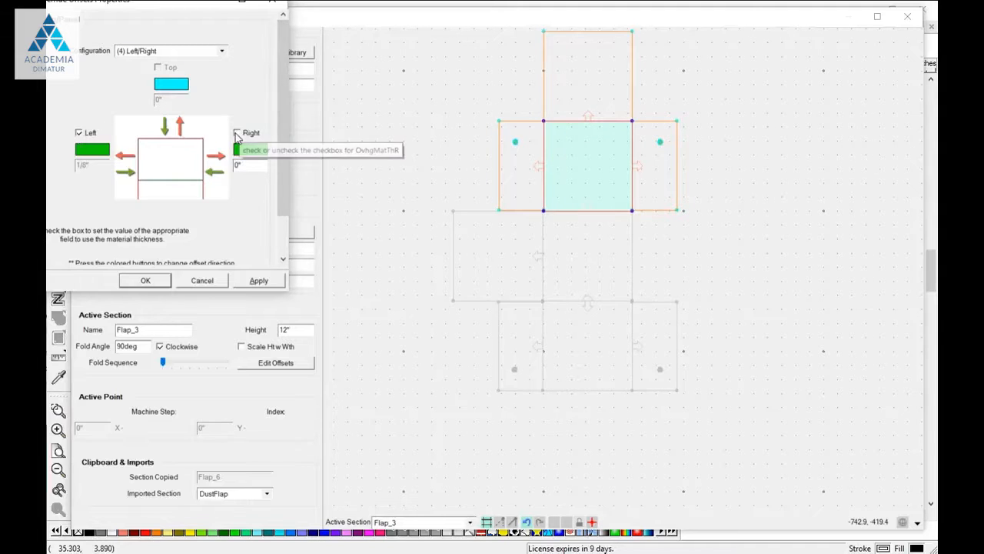
pyautogui.click(238, 133)
pyautogui.click(162, 281)
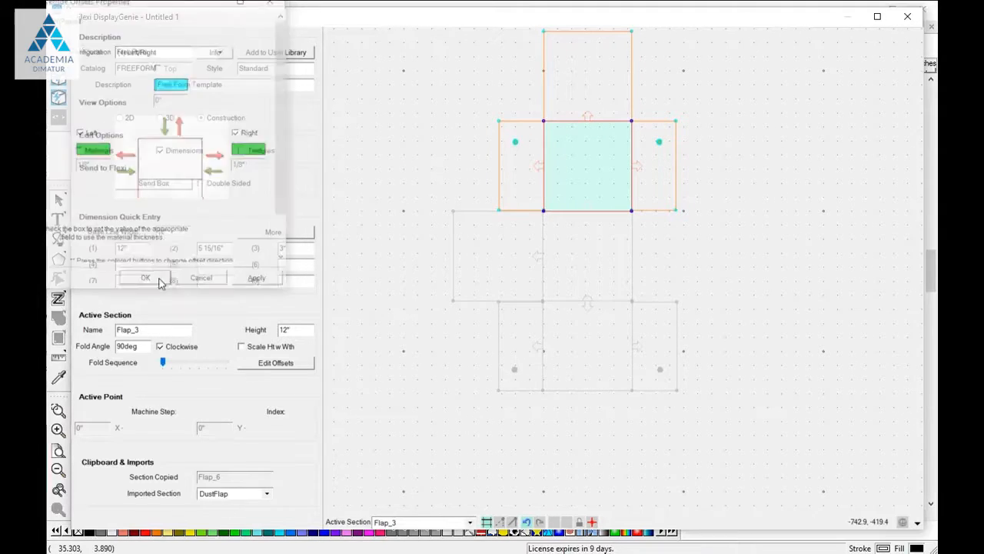
# Give panel Flap_2 a Left/Right offset configuration that uses the material thickness for both sides
pyautogui.click(580, 349)
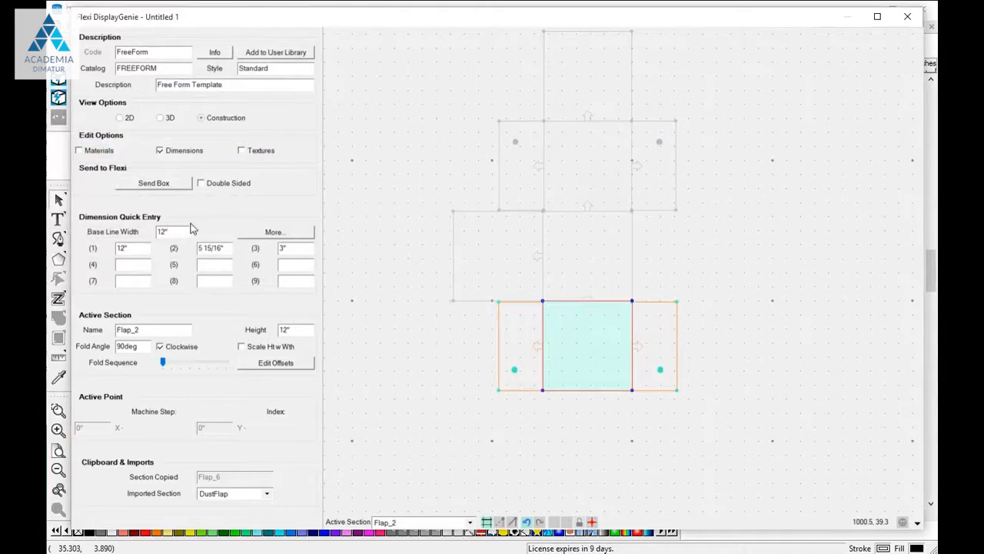
pyautogui.click(274, 363)
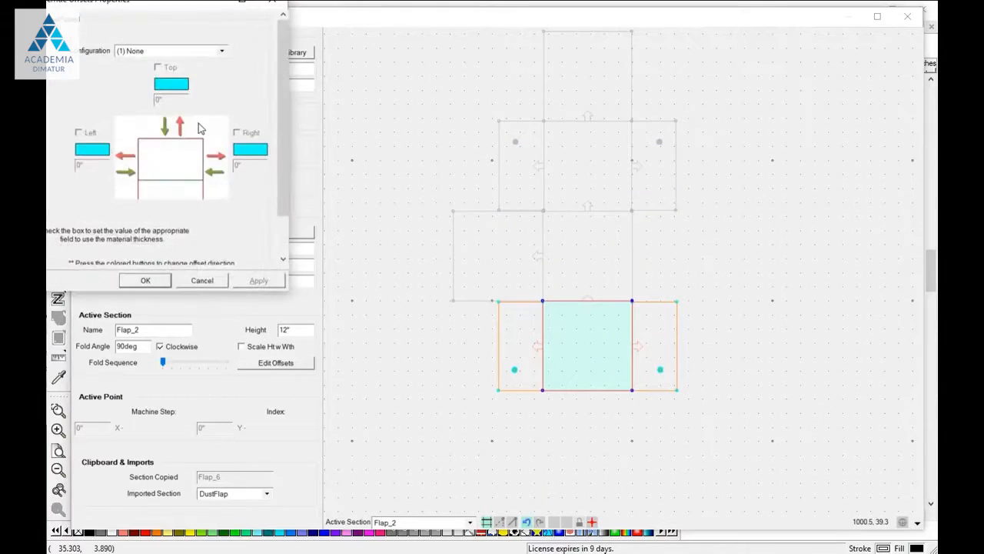
pyautogui.click(139, 51)
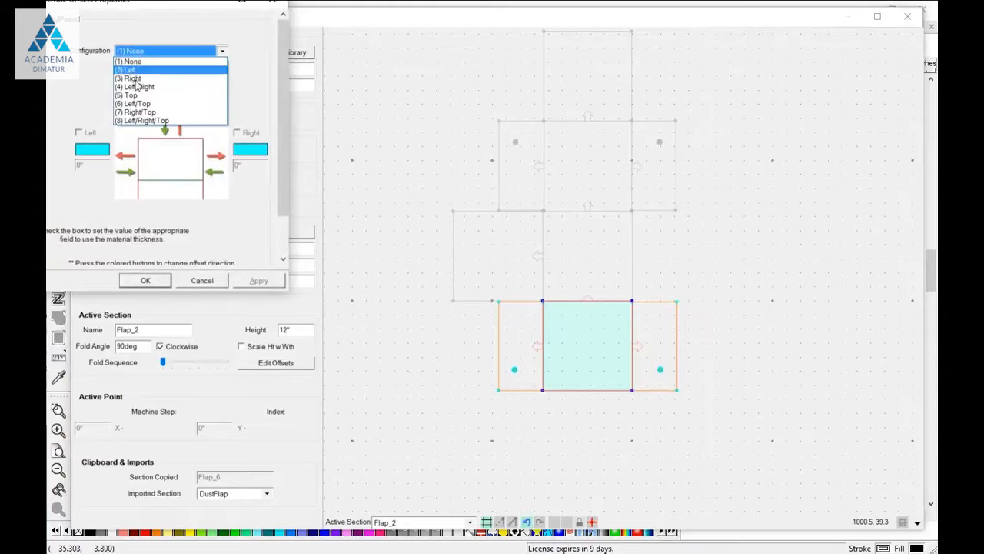
pyautogui.click(136, 87)
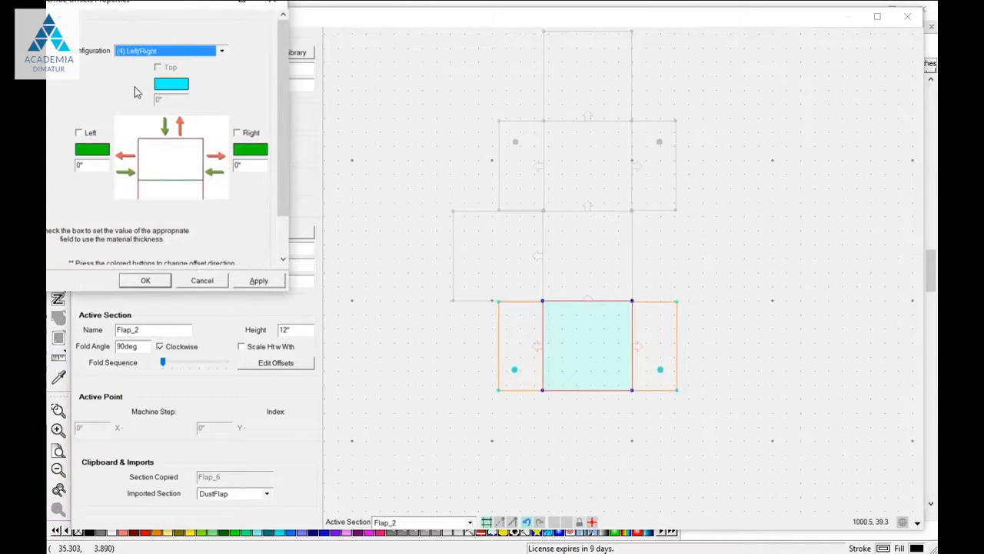
pyautogui.click(78, 134)
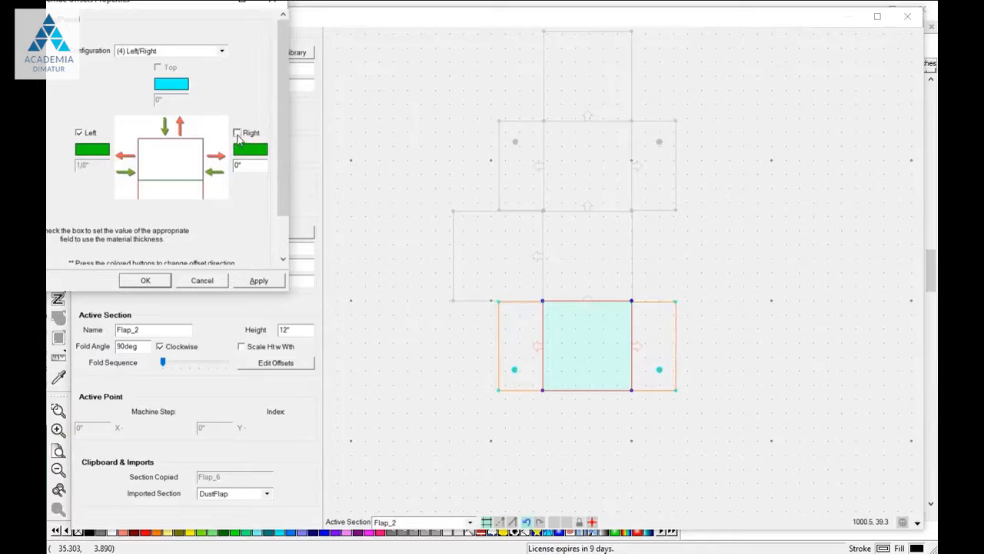
pyautogui.click(238, 134)
pyautogui.click(146, 281)
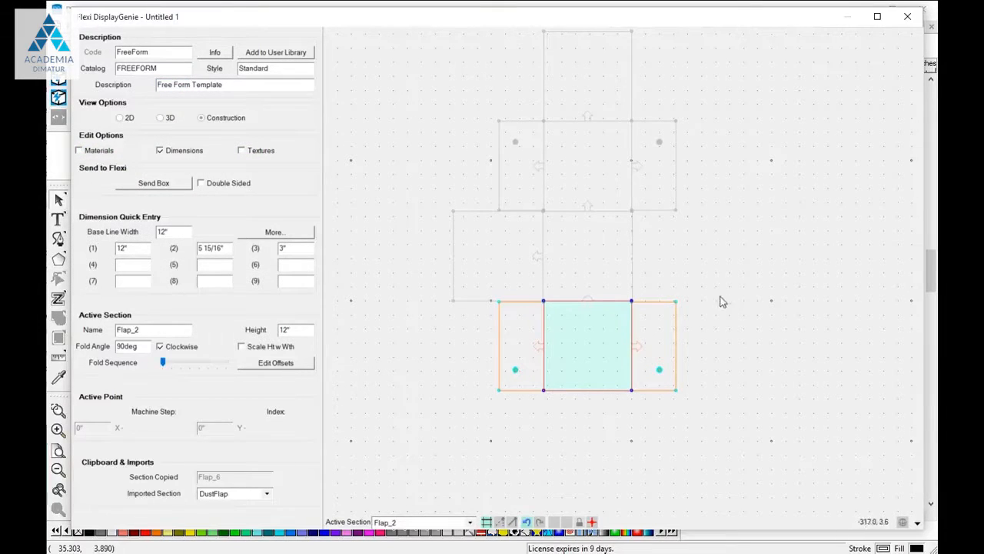
# Add a four-point square hole about 3/8 inch wide to the lower left area of panel Flap_1, with one corner at about X 3 9/16", Y 9"
pyautogui.click(498, 264)
pyautogui.scroll(8, 470, 240)
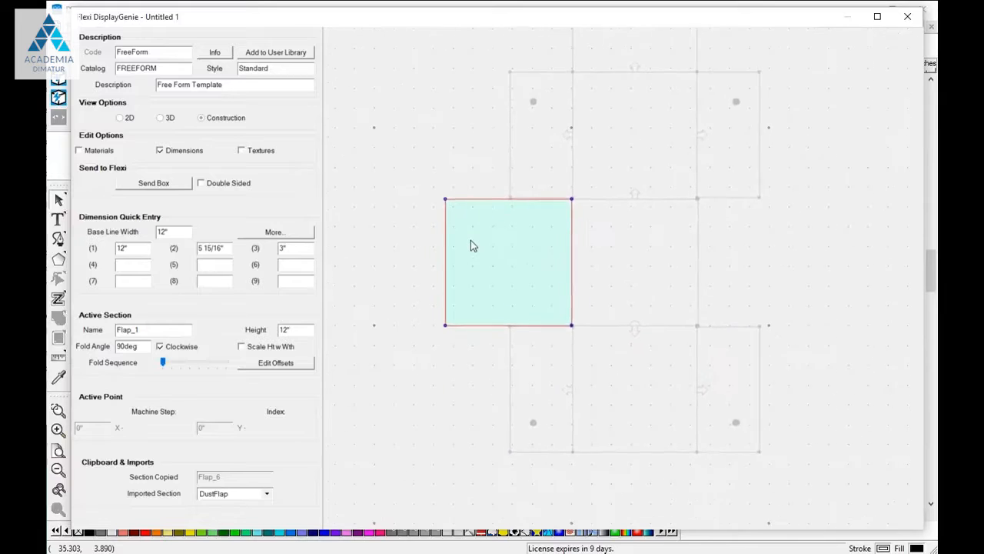
pyautogui.scroll(3, 566, 269)
pyautogui.scroll(3, 567, 269)
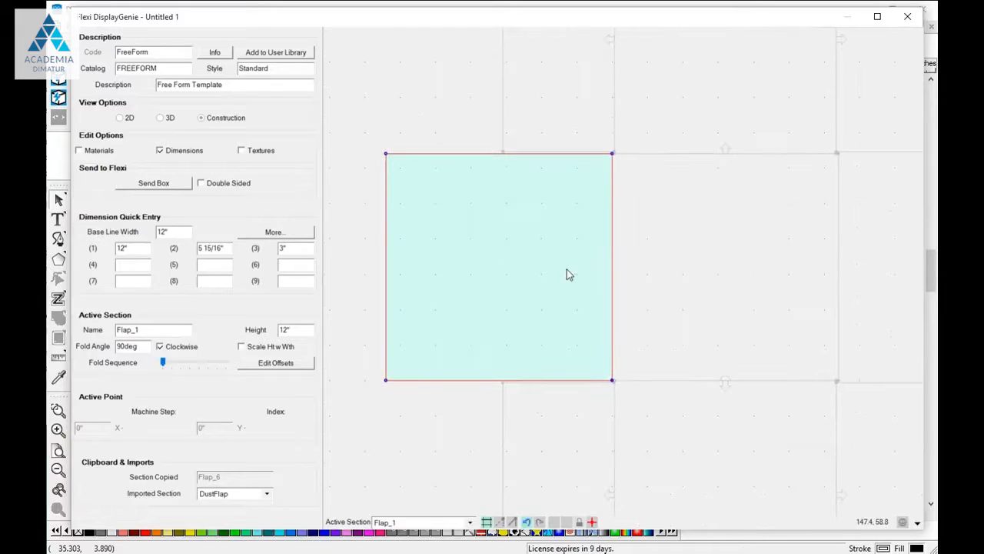
pyautogui.scroll(2, 571, 274)
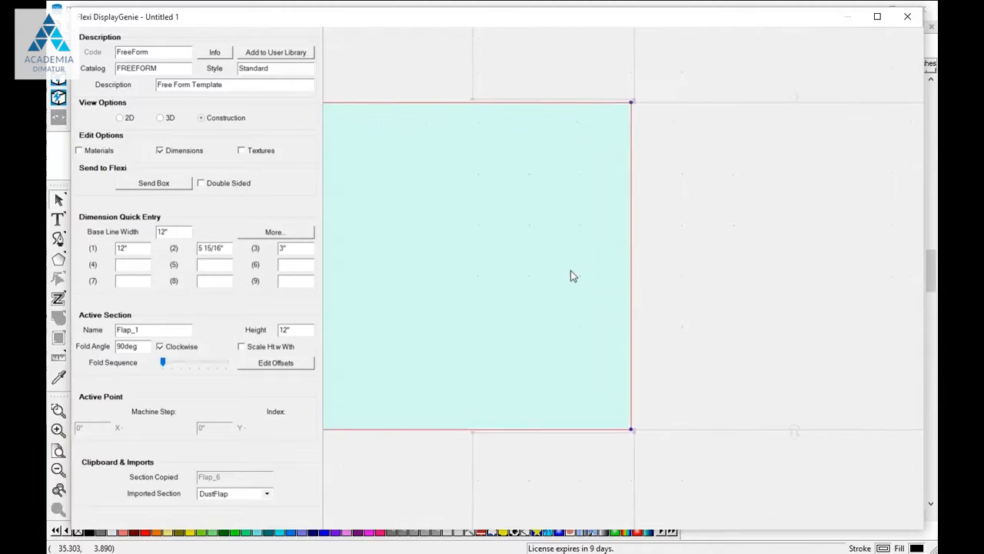
pyautogui.scroll(-2, 571, 275)
pyautogui.scroll(1, 576, 276)
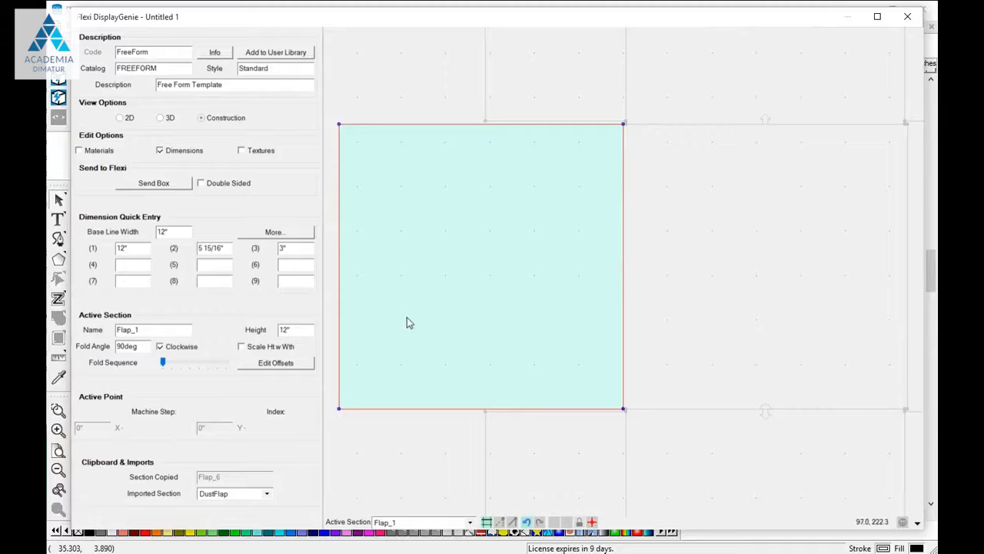
pyautogui.scroll(1, 382, 324)
pyautogui.scroll(1, 382, 325)
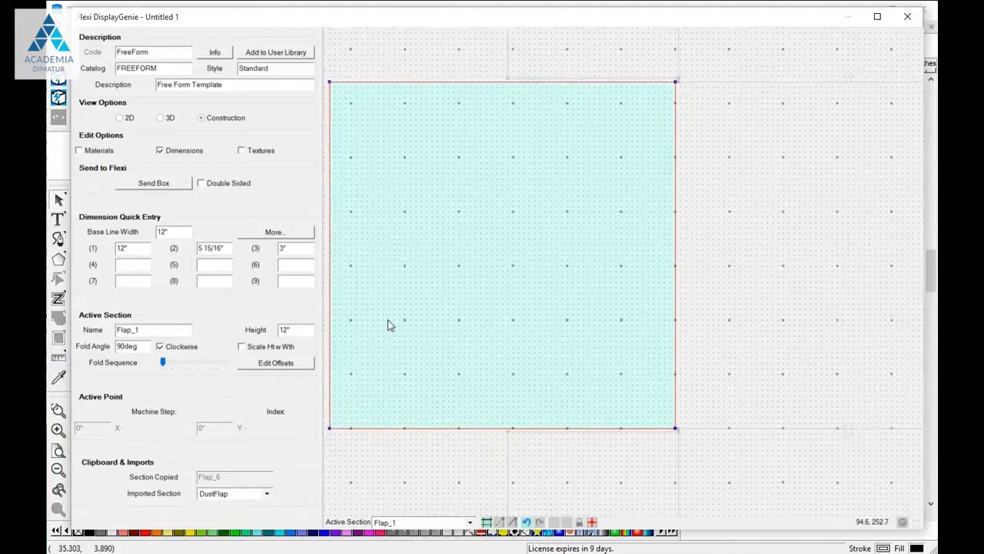
pyautogui.scroll(-1, 418, 336)
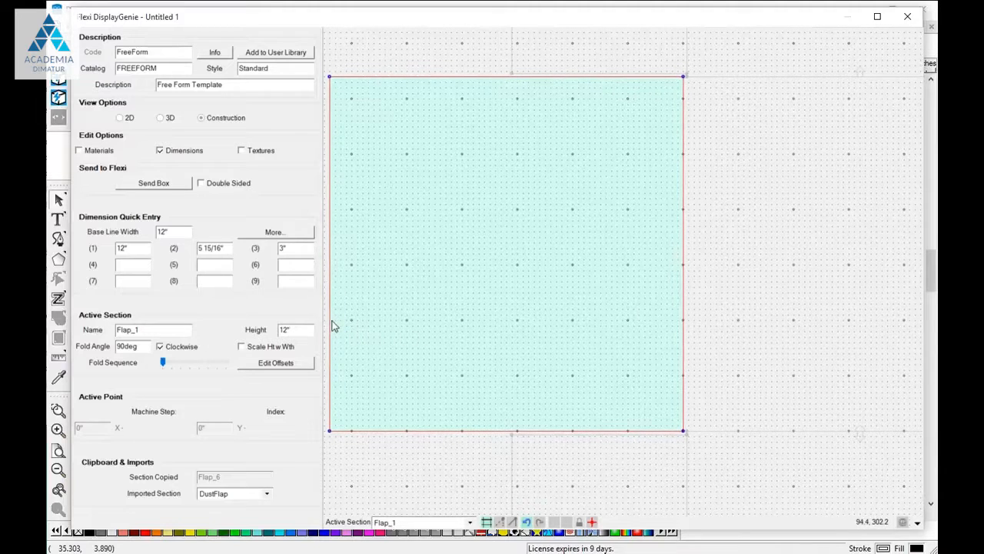
pyautogui.scroll(2, 337, 323)
pyautogui.rightClick(496, 303)
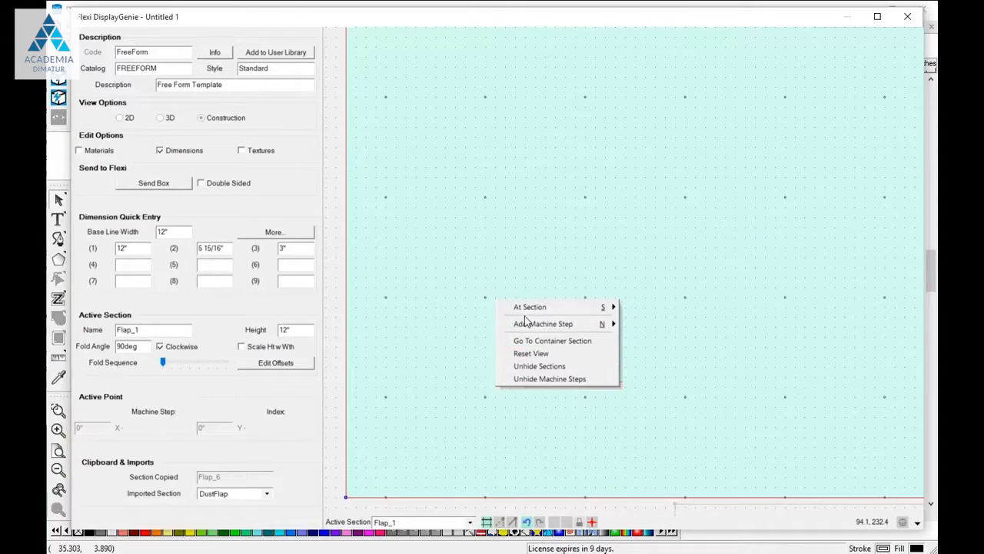
pyautogui.moveTo(526, 324)
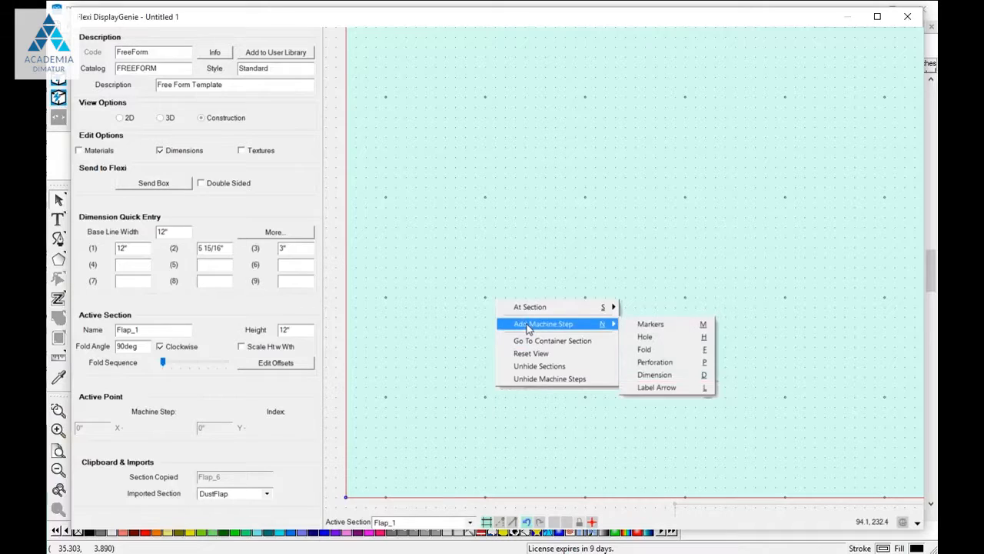
pyautogui.click(650, 350)
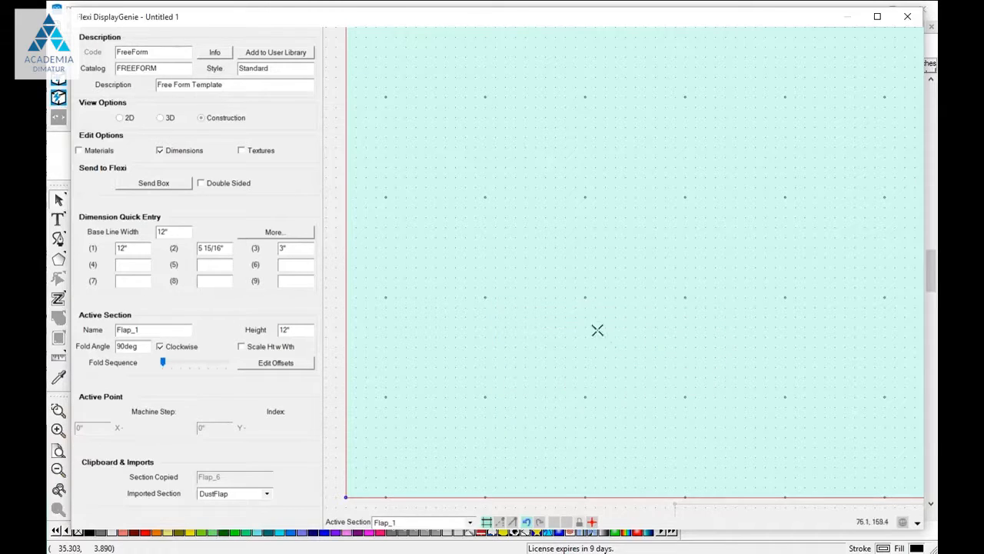
pyautogui.click(486, 288)
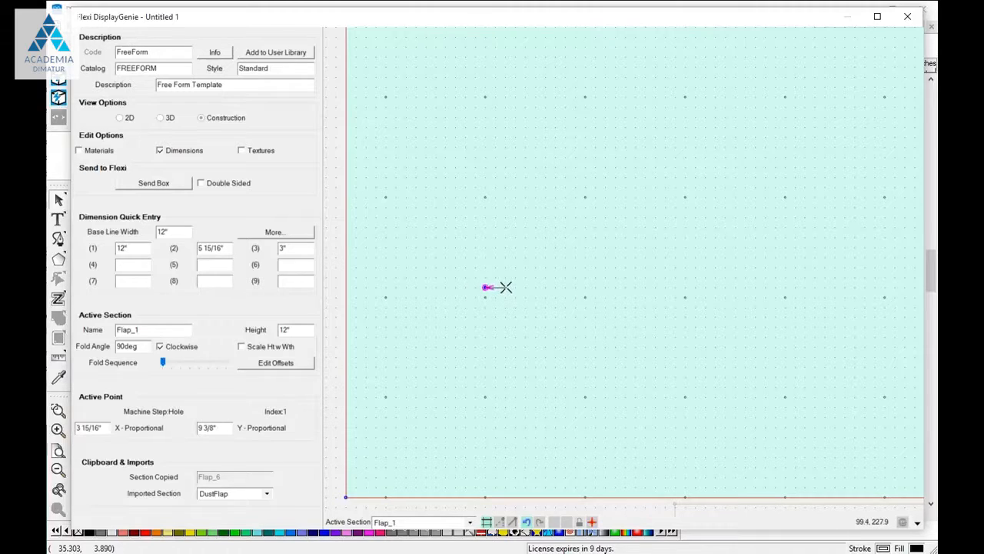
pyautogui.click(506, 288)
pyautogui.click(506, 306)
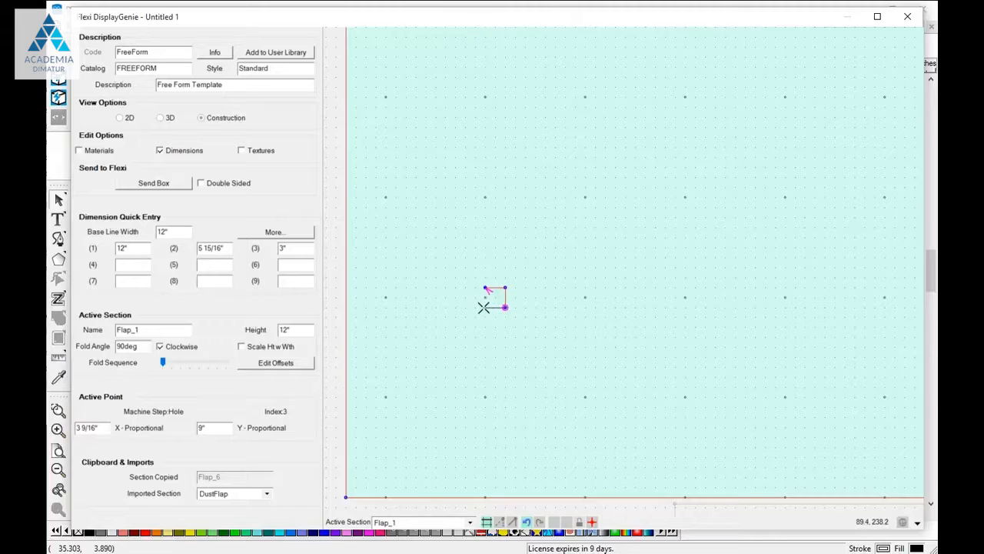
pyautogui.click(485, 307)
# Round off the corners of the square hole in Flap_1 to make it circular
pyautogui.rightClick(495, 297)
pyautogui.moveTo(535, 327)
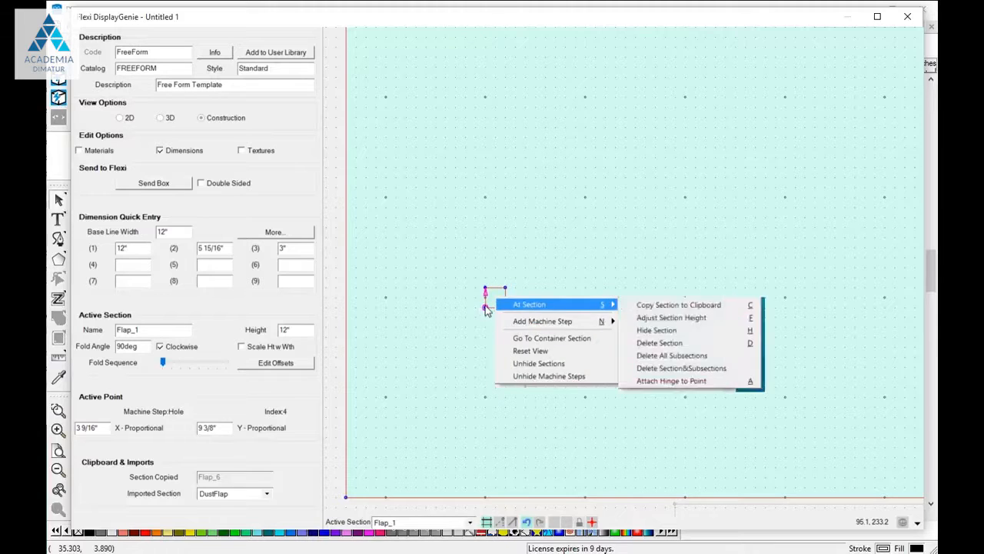
pyautogui.rightClick(486, 307)
pyautogui.moveTo(550, 390)
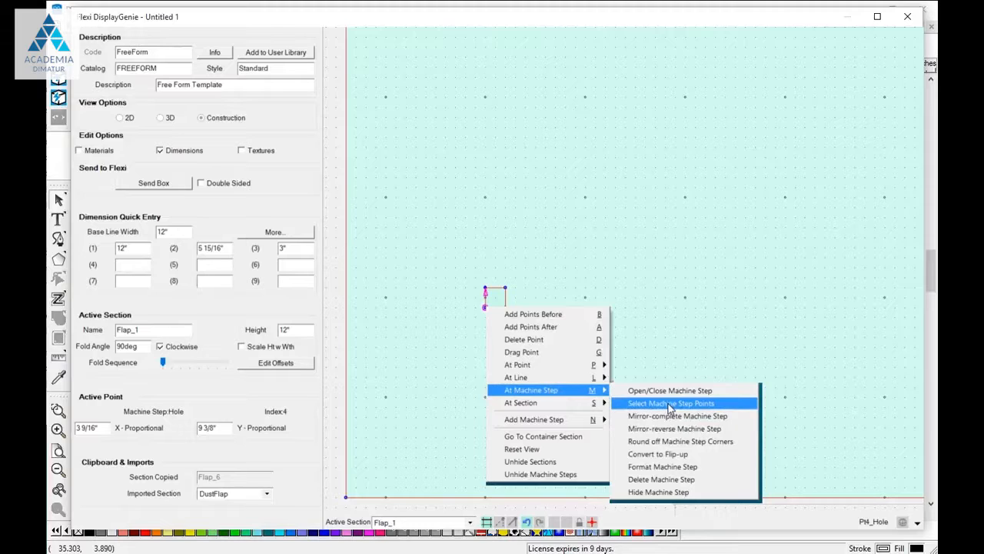
pyautogui.click(654, 441)
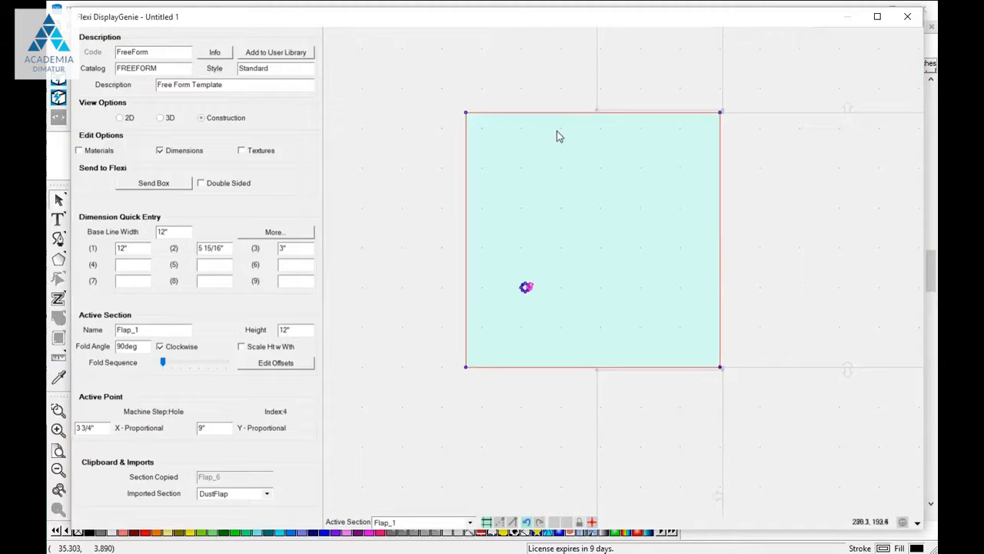
# Add a second small square hole to Flap_1 directly above the round one, with one corner at about X 8 7/16", Y 9"
pyautogui.scroll(3, 557, 131)
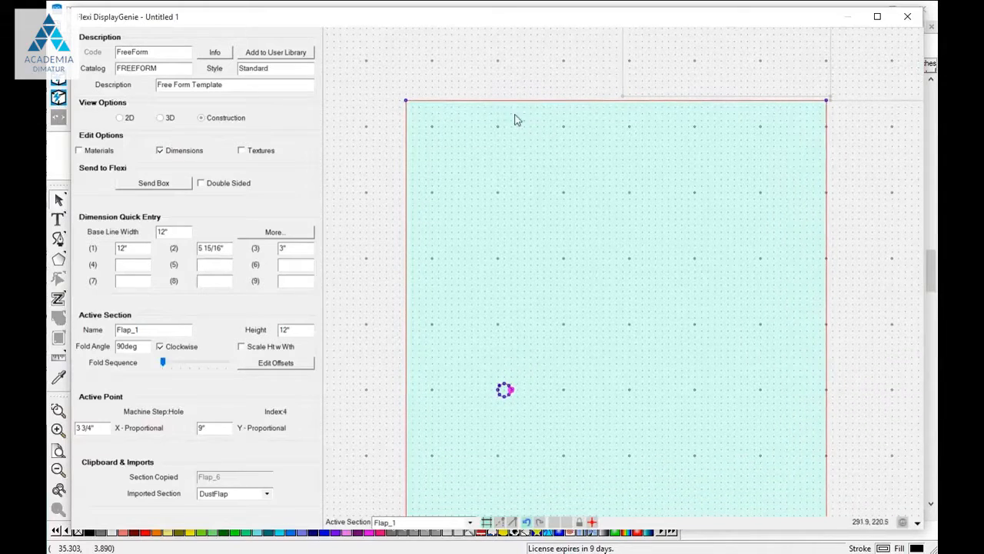
pyautogui.rightClick(513, 233)
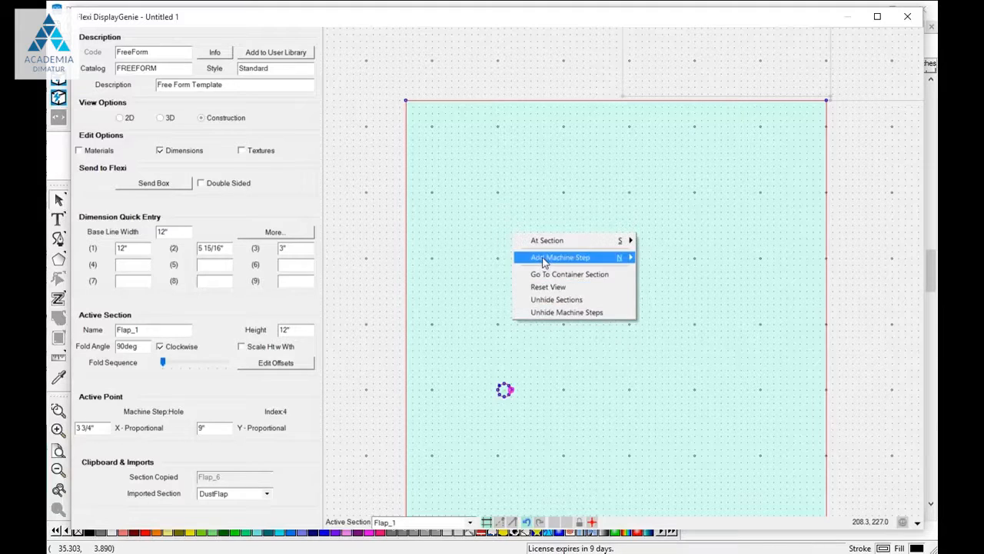
pyautogui.moveTo(563, 262)
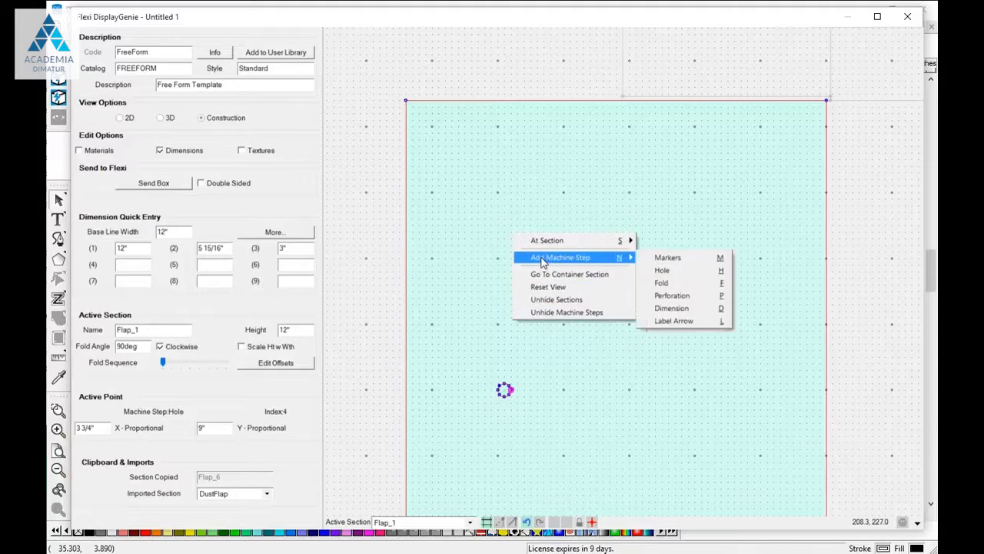
pyautogui.click(666, 275)
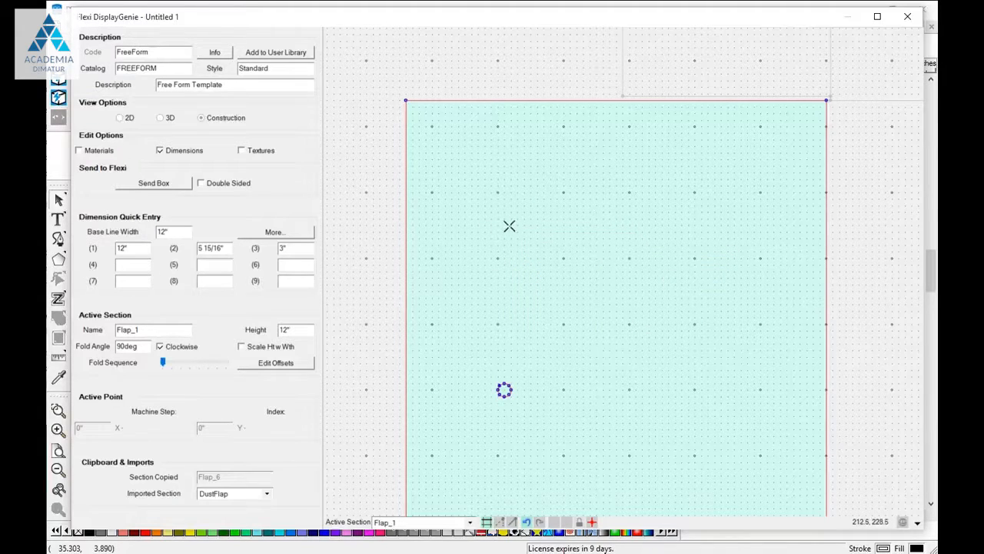
pyautogui.click(500, 224)
pyautogui.click(510, 225)
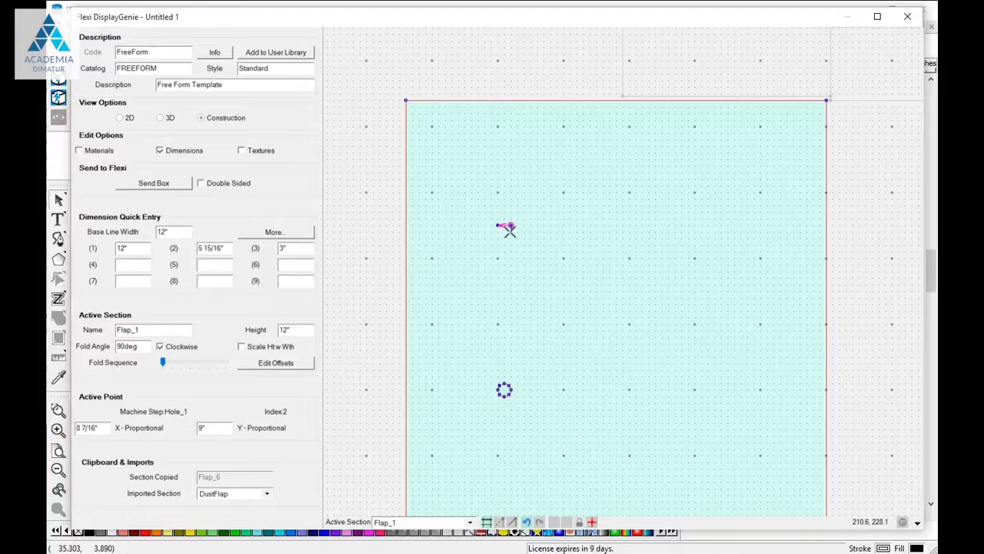
pyautogui.click(510, 237)
pyautogui.click(499, 237)
# Round off the corners of Flap_1's upper hole and switch the template to the 3D view
pyautogui.rightClick(506, 236)
pyautogui.moveTo(551, 328)
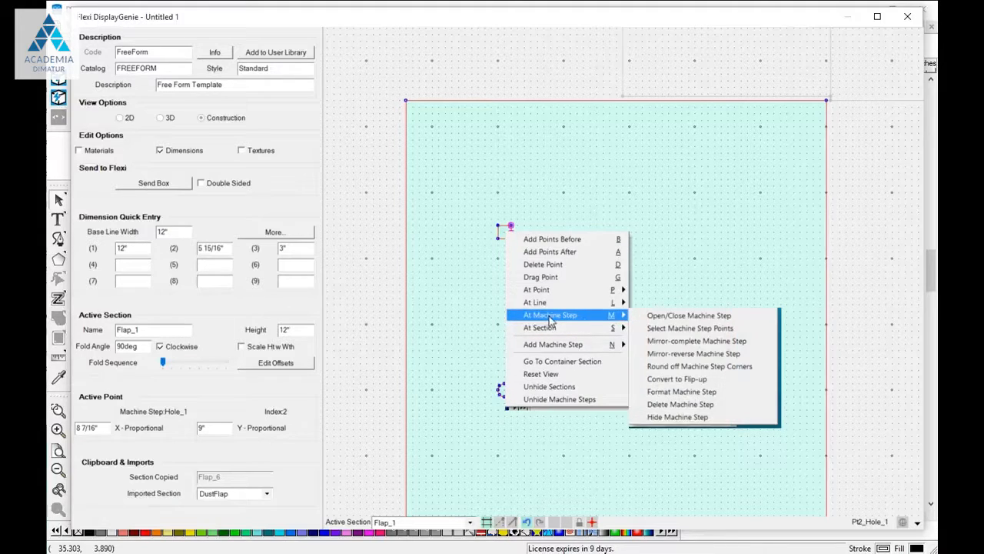
pyautogui.click(674, 367)
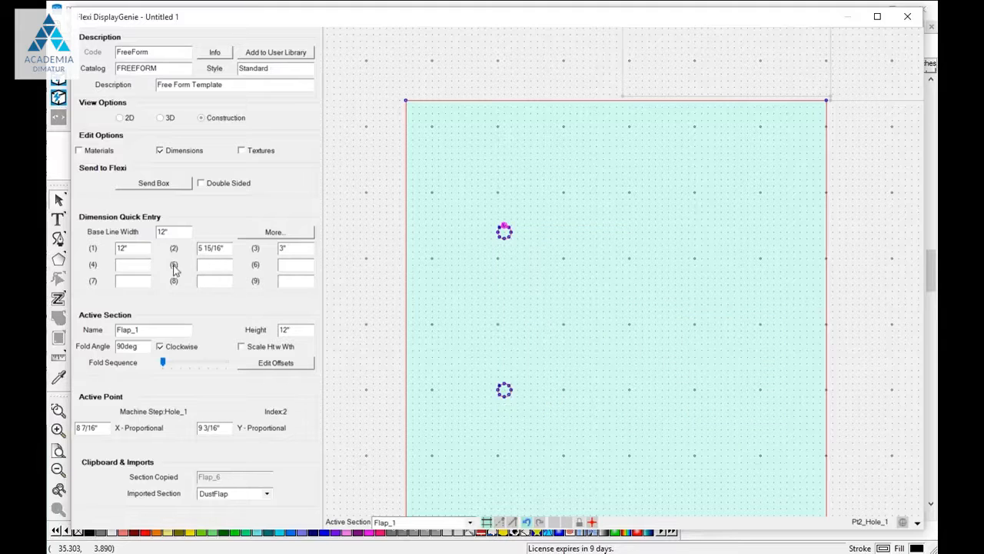
pyautogui.click(161, 118)
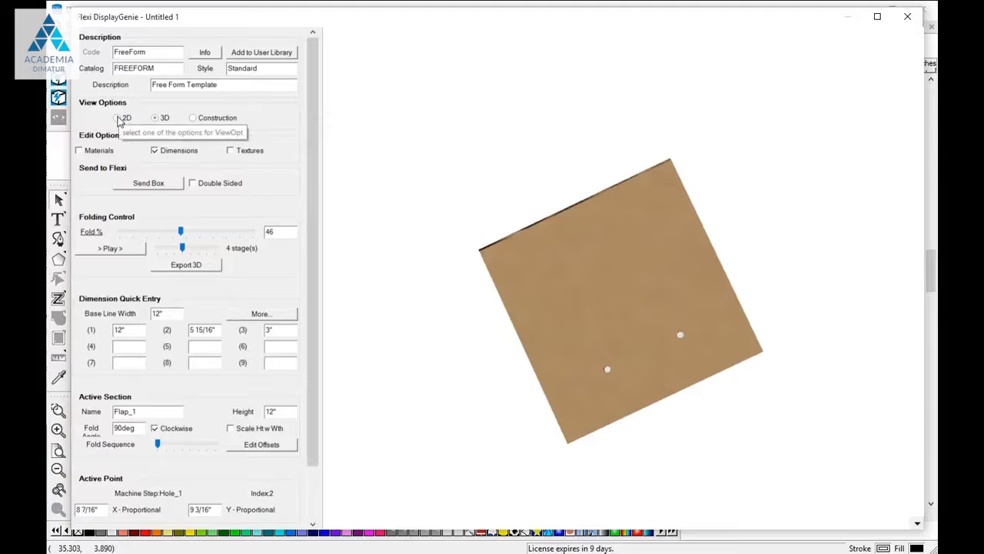
# Return to the construction view and paste a copy of panel Flap_1, with its two holes, onto the opposite edge of the central Flap panel
pyautogui.click(194, 122)
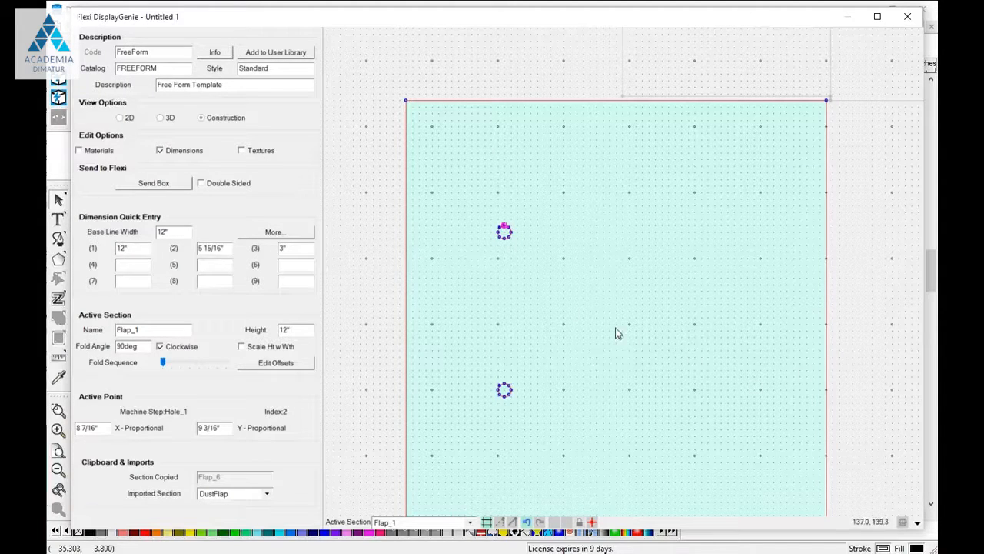
pyautogui.scroll(-5, 421, 289)
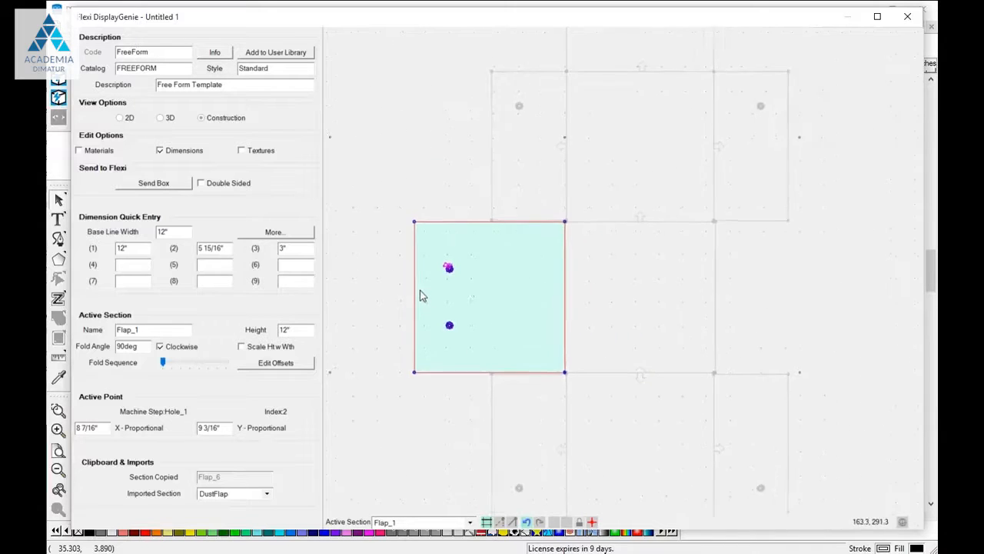
pyautogui.scroll(-1, 420, 296)
pyautogui.click(486, 291)
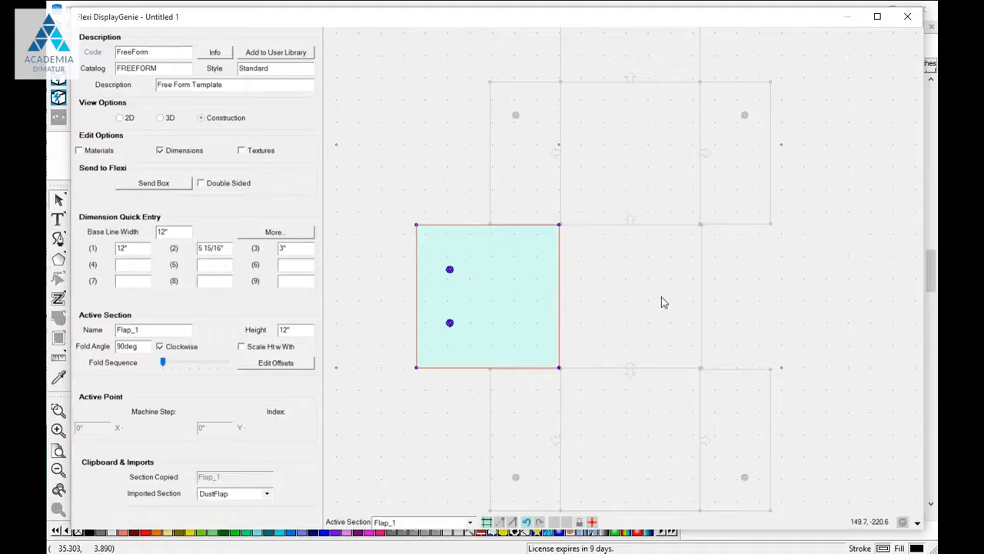
pyautogui.click(698, 298)
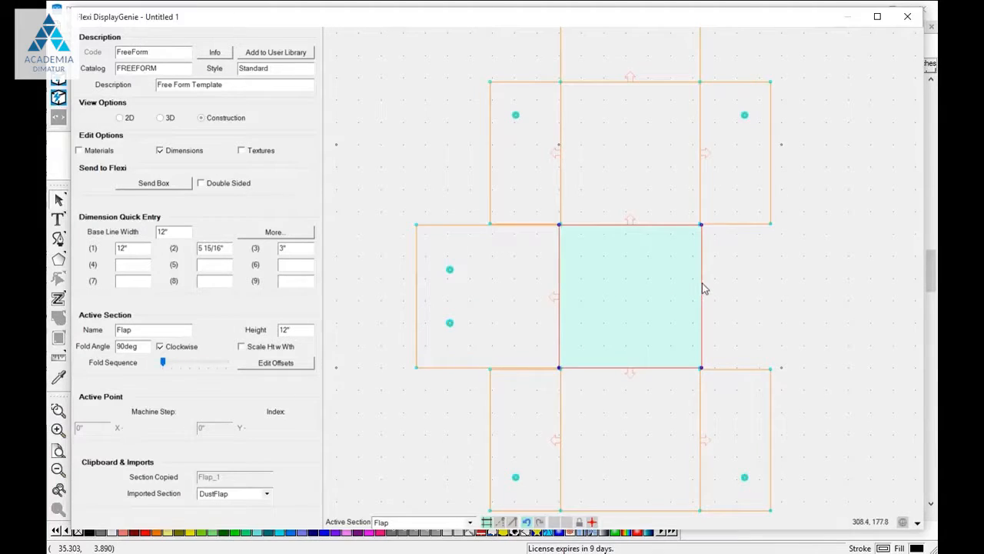
pyautogui.click(702, 284)
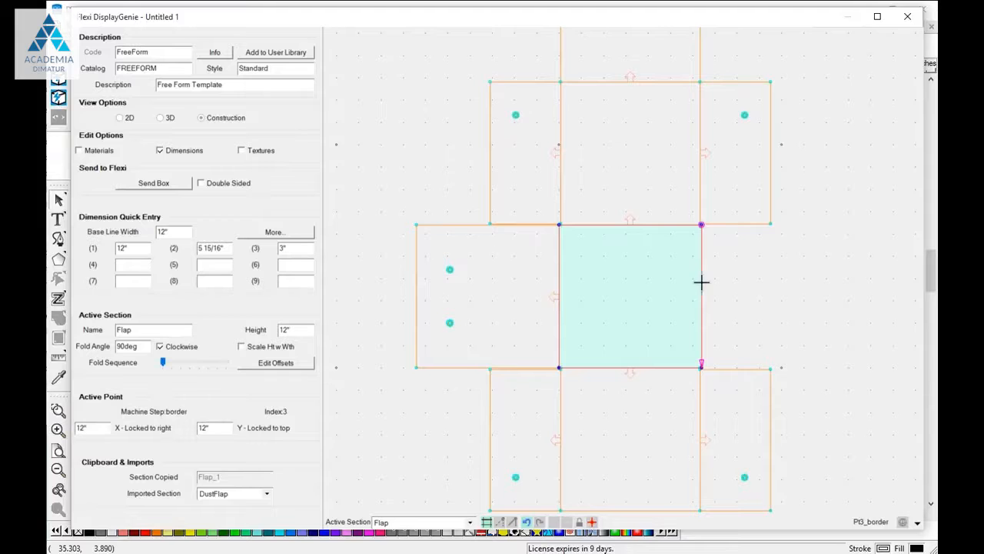
pyautogui.click(763, 293)
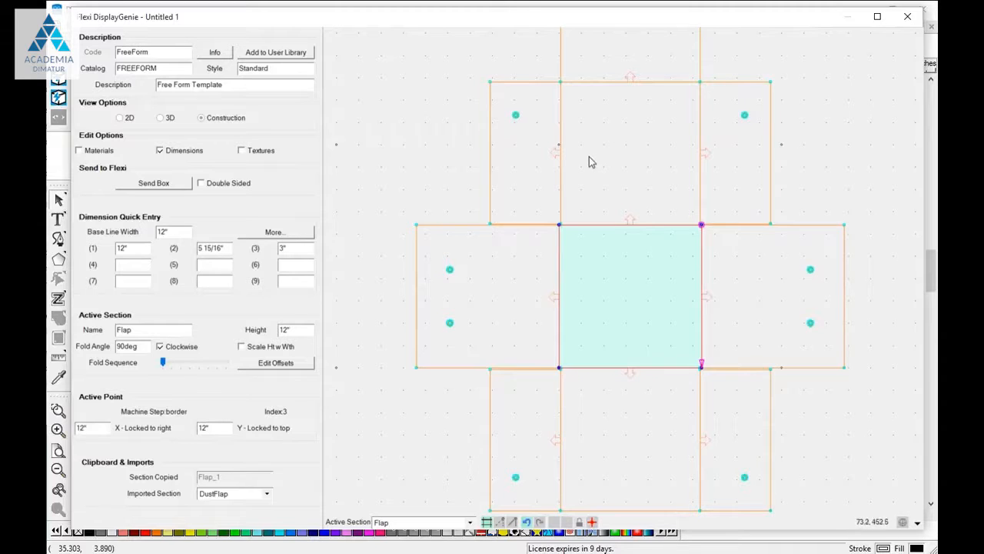
# Add a basic flap 3" high to the left edge of panel Flap_4
pyautogui.scroll(2, 590, 167)
pyautogui.scroll(-4, 590, 167)
pyautogui.scroll(2, 637, 63)
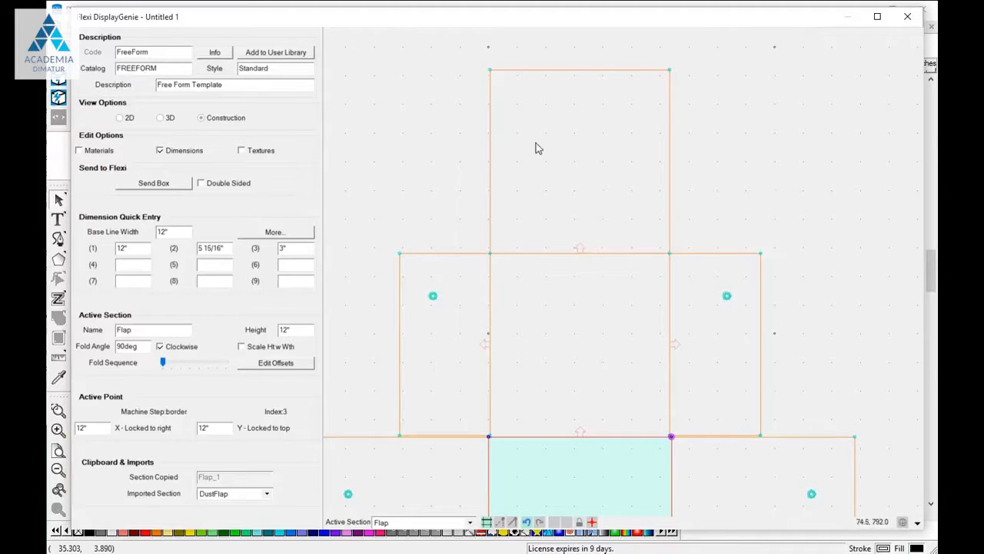
pyautogui.click(510, 143)
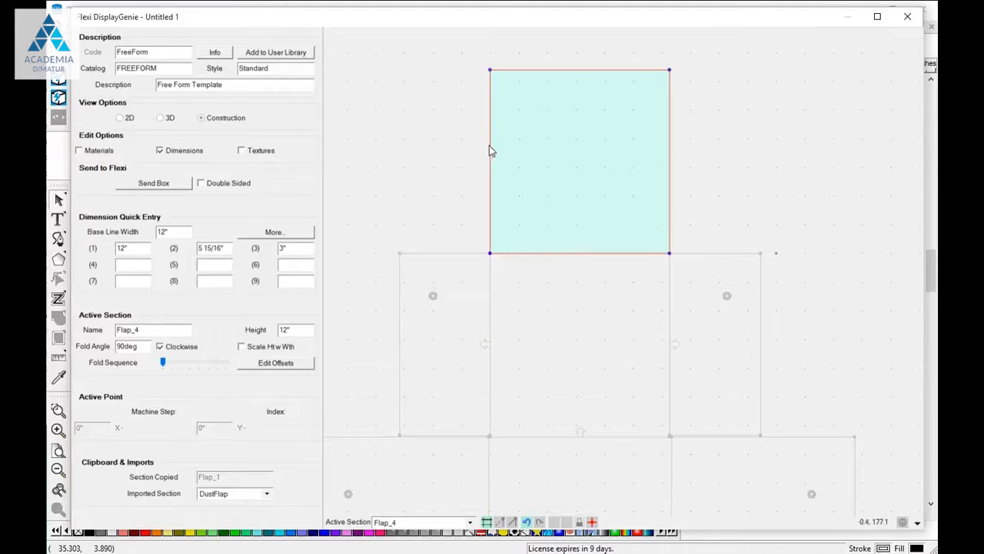
pyautogui.click(490, 146)
pyautogui.rightClick(490, 145)
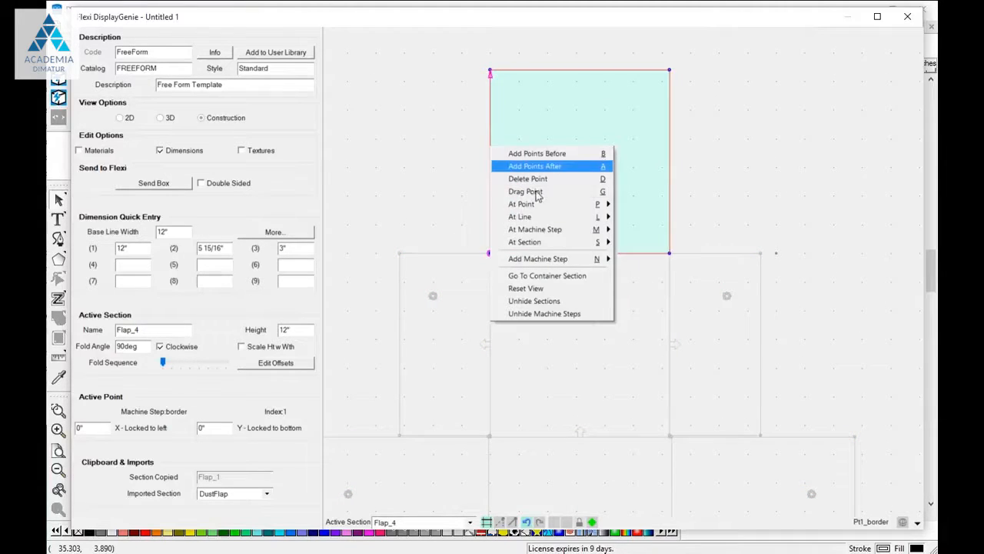
pyautogui.moveTo(542, 223)
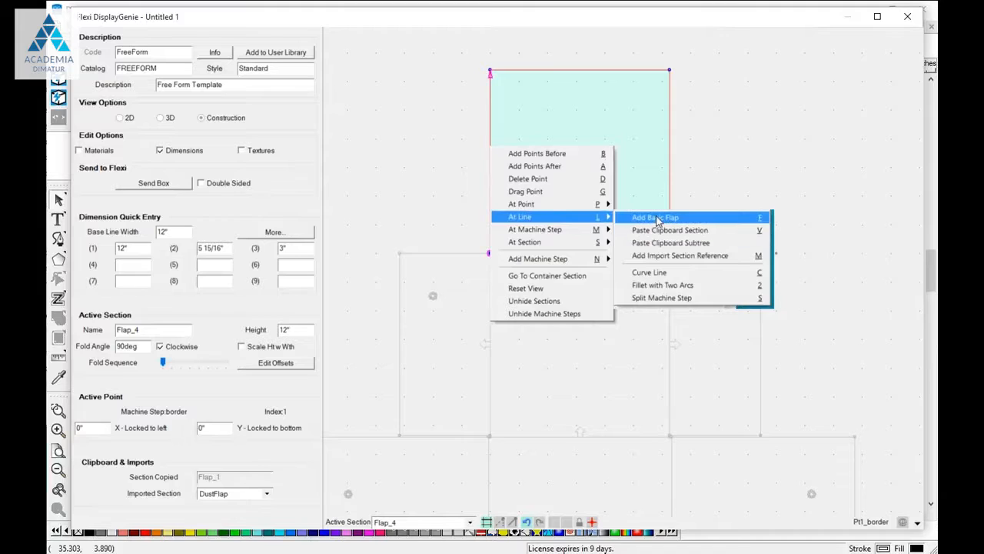
pyautogui.click(645, 217)
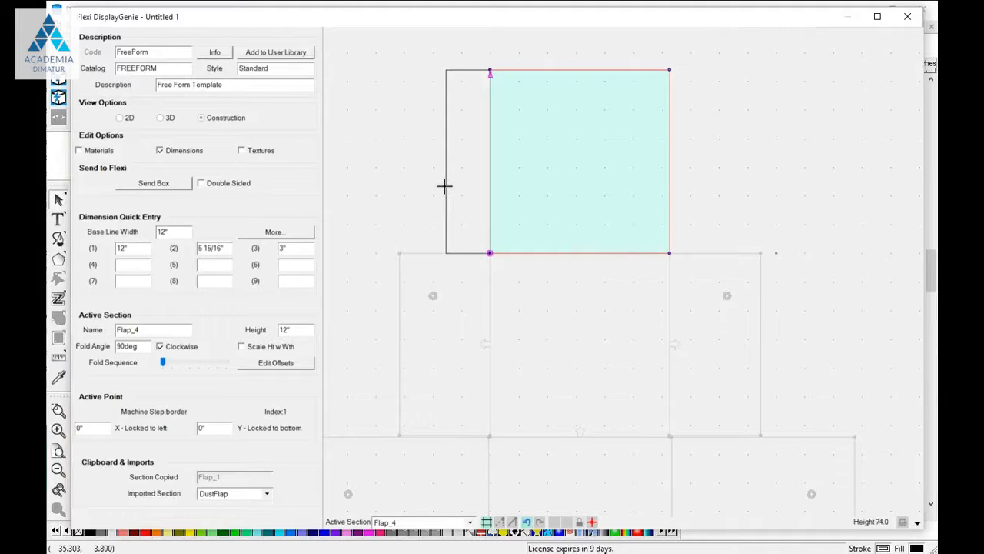
pyautogui.click(466, 121)
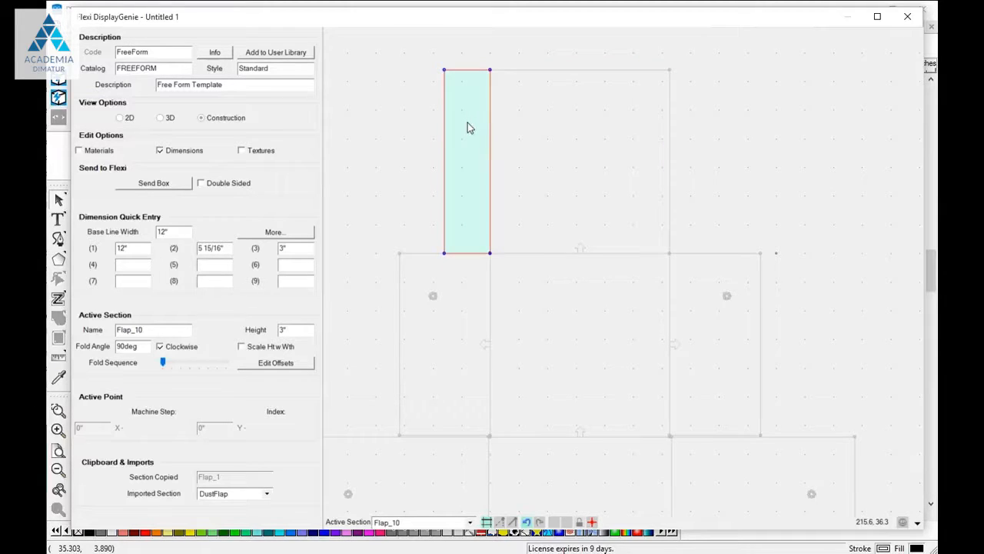
# Paste copies of the 3" flap Flap_10 onto the top and right edges of Flap_4
pyautogui.click(558, 77)
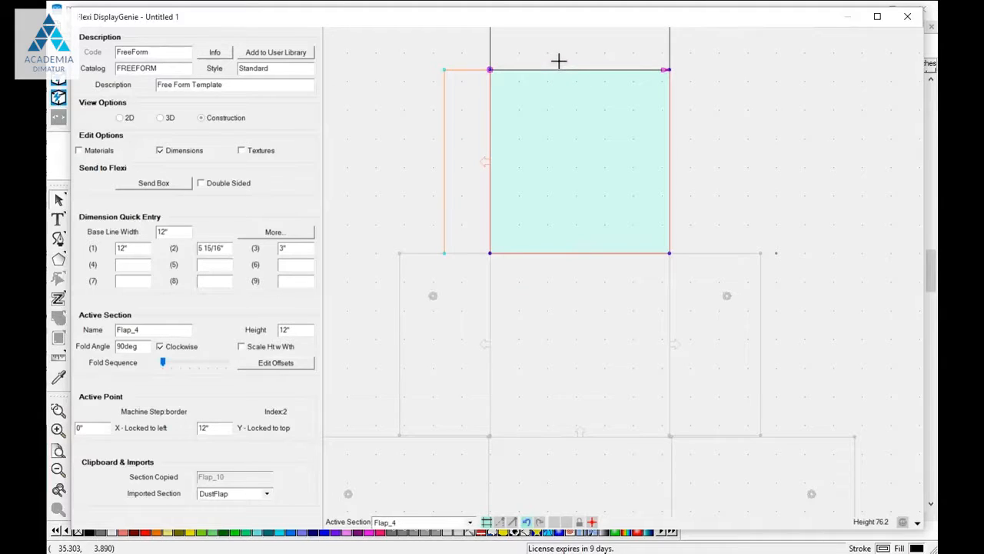
pyautogui.click(562, 63)
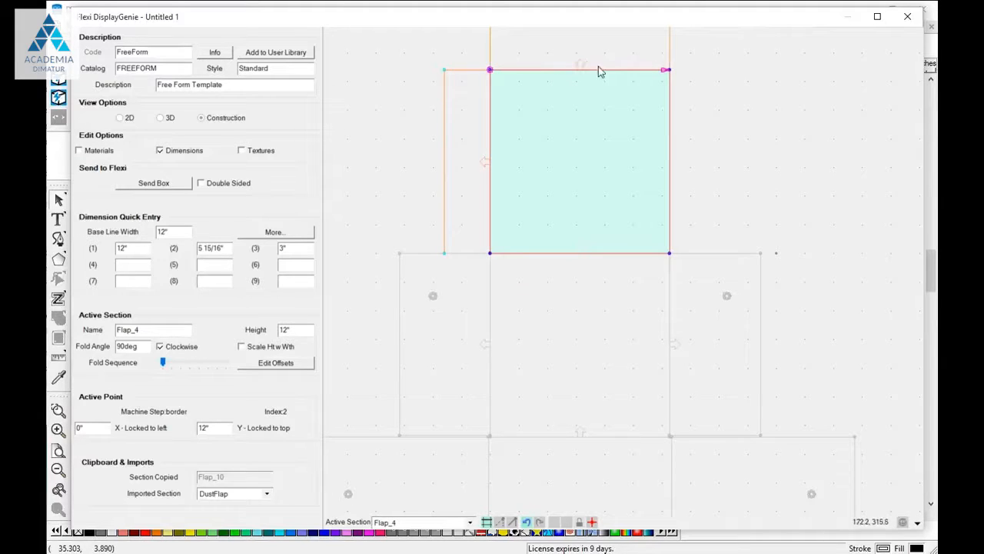
pyautogui.click(670, 144)
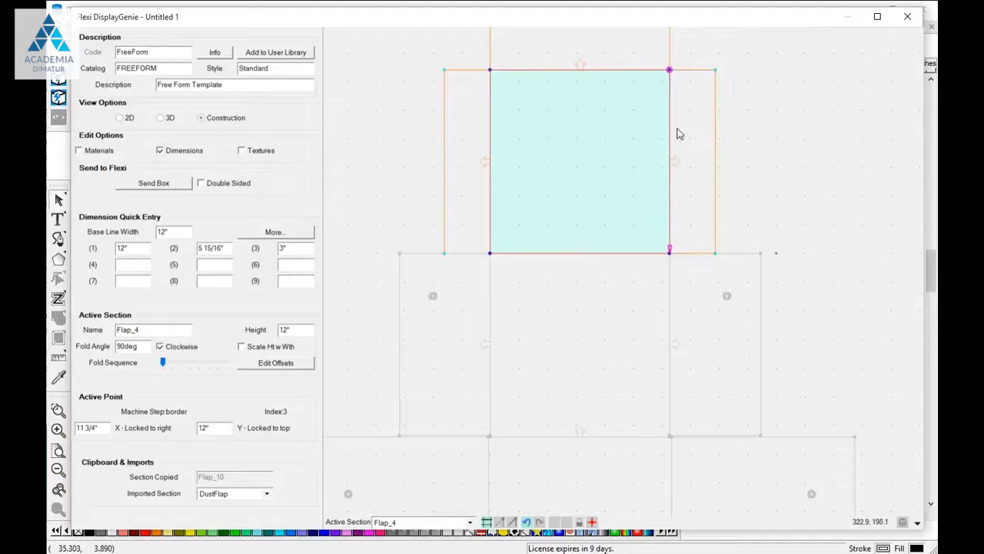
# Paste the copied 3" flap onto both the left and right edges of the top flap Flap_11
pyautogui.scroll(2, 615, 149)
pyautogui.scroll(-2, 567, 290)
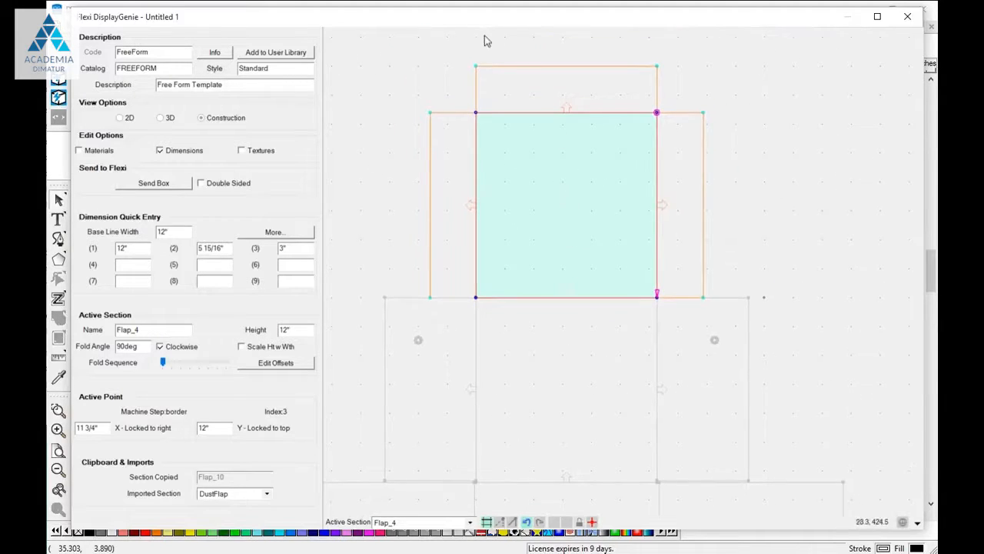
pyautogui.click(505, 92)
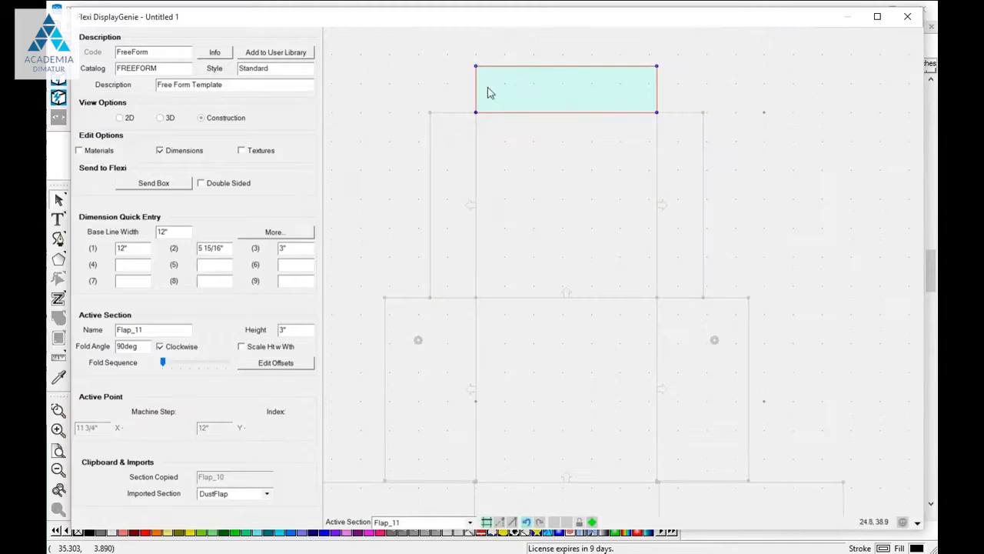
pyautogui.click(437, 85)
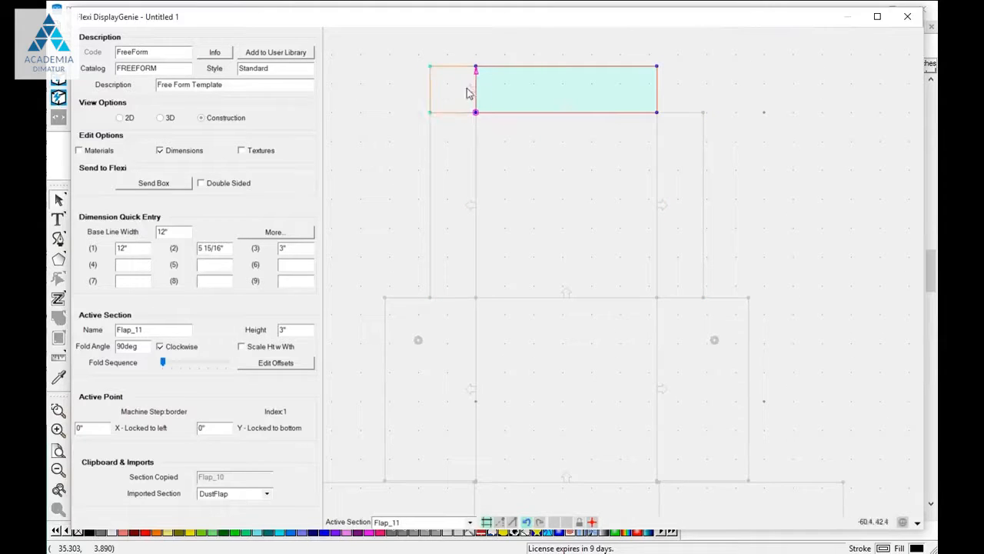
pyautogui.click(659, 89)
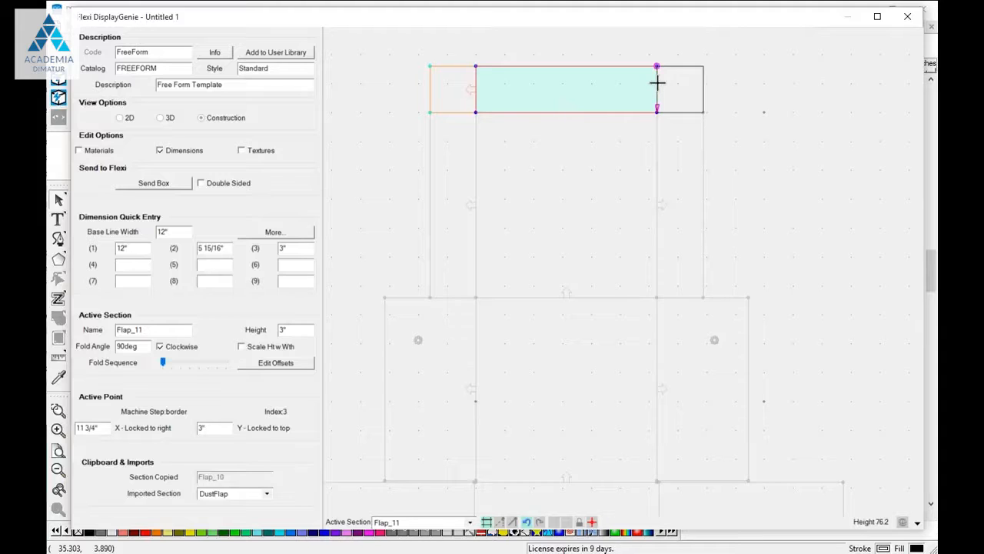
pyautogui.click(680, 83)
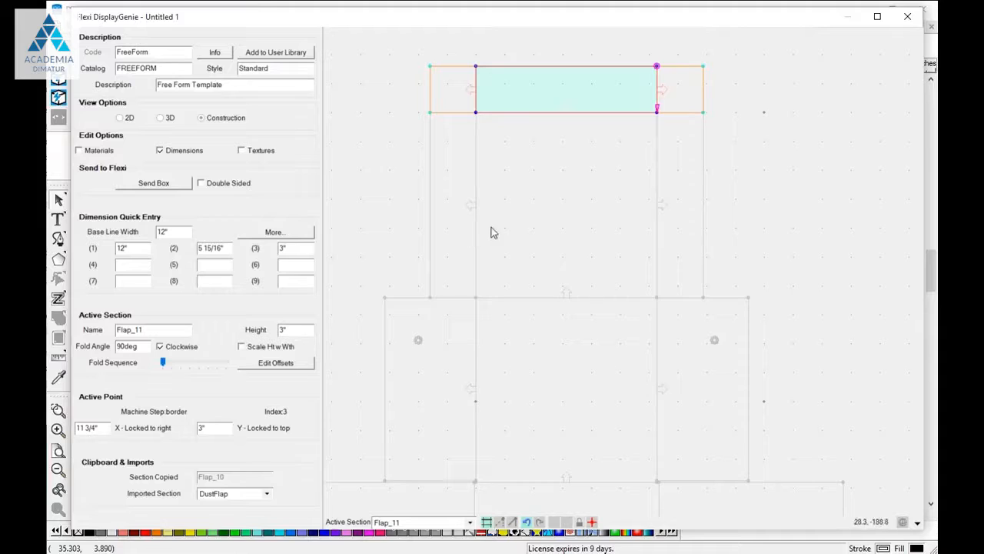
# Chamfer the lower outer corner of side flap Flap_10 with a corner dimension of 3
pyautogui.click(445, 265)
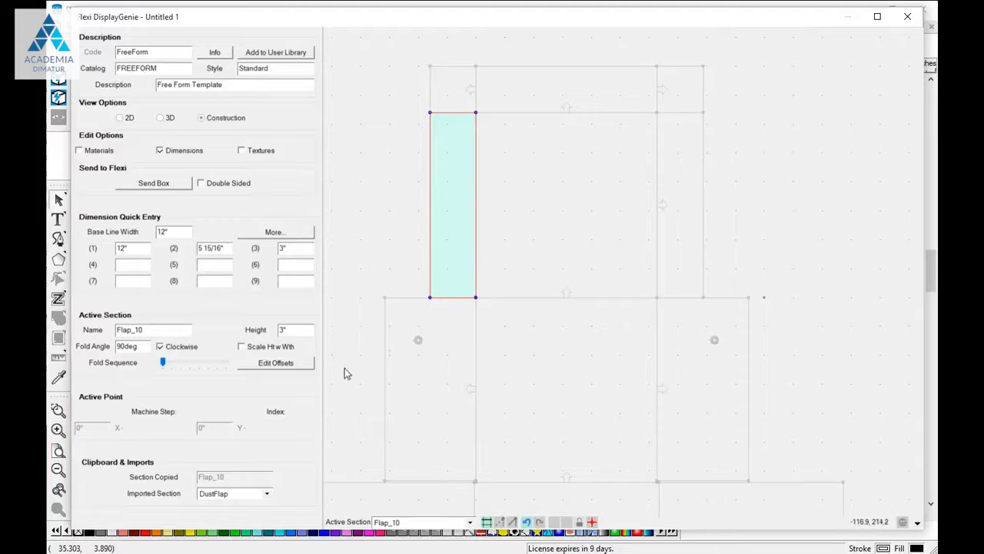
pyautogui.click(432, 303)
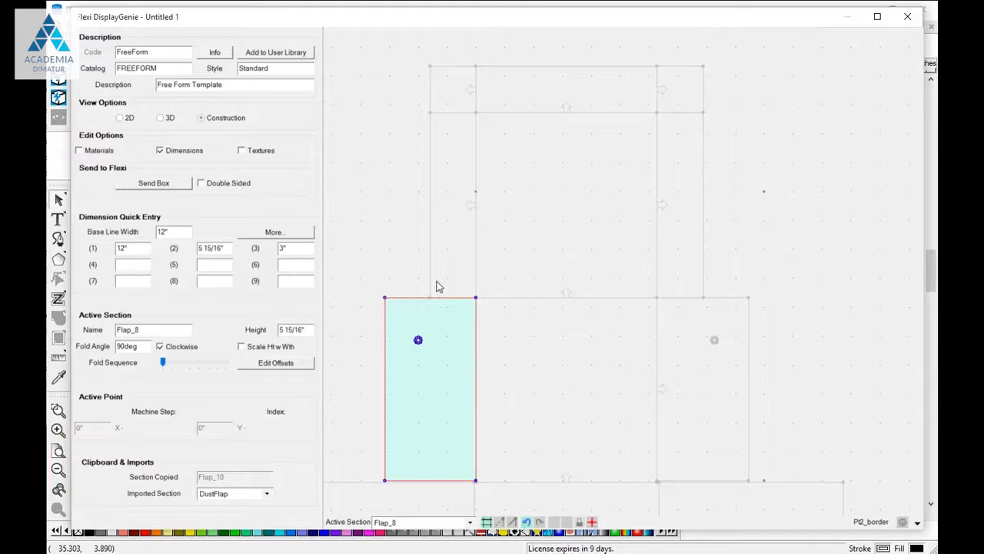
pyautogui.click(438, 277)
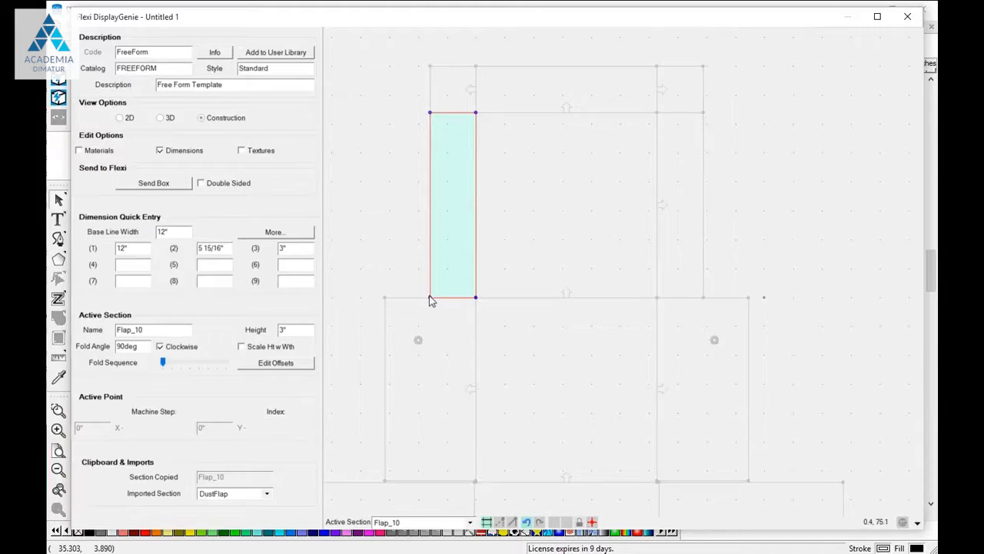
pyautogui.click(430, 297)
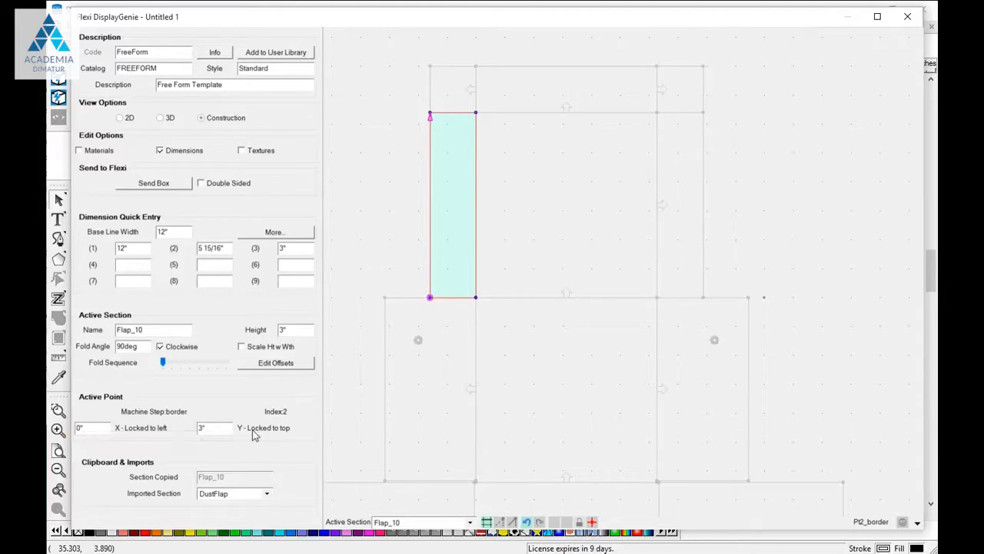
pyautogui.rightClick(431, 300)
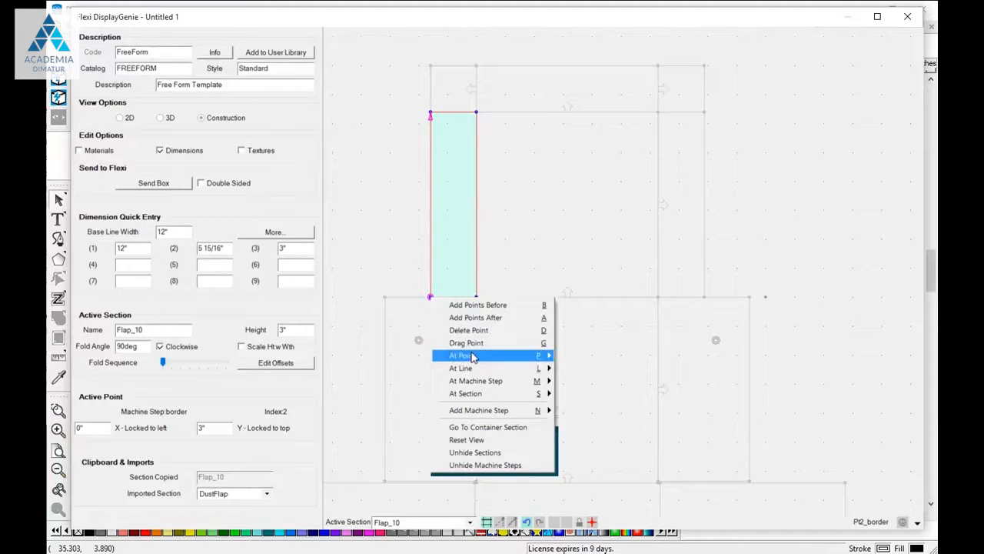
pyautogui.moveTo(470, 356)
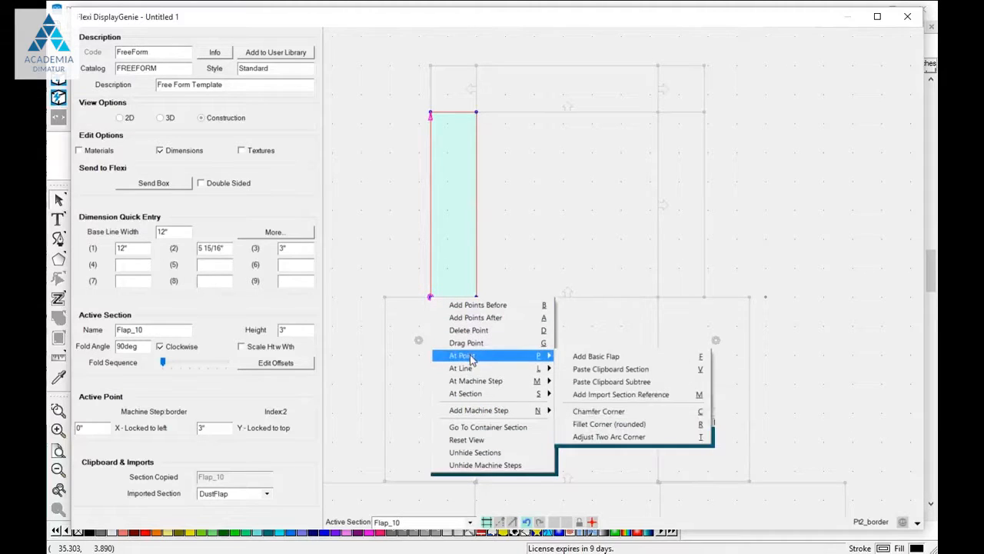
pyautogui.click(607, 413)
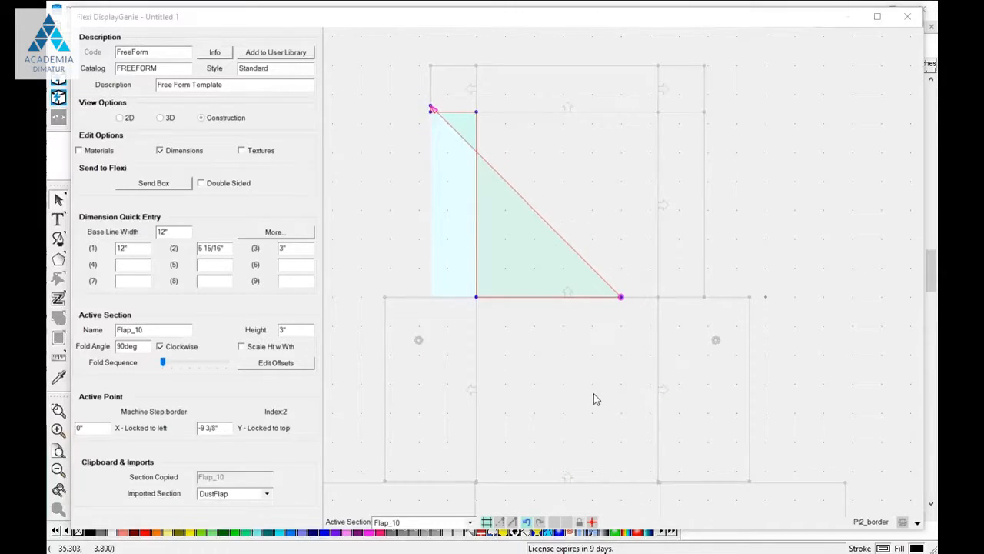
pyautogui.click(594, 396)
pyautogui.write('3')
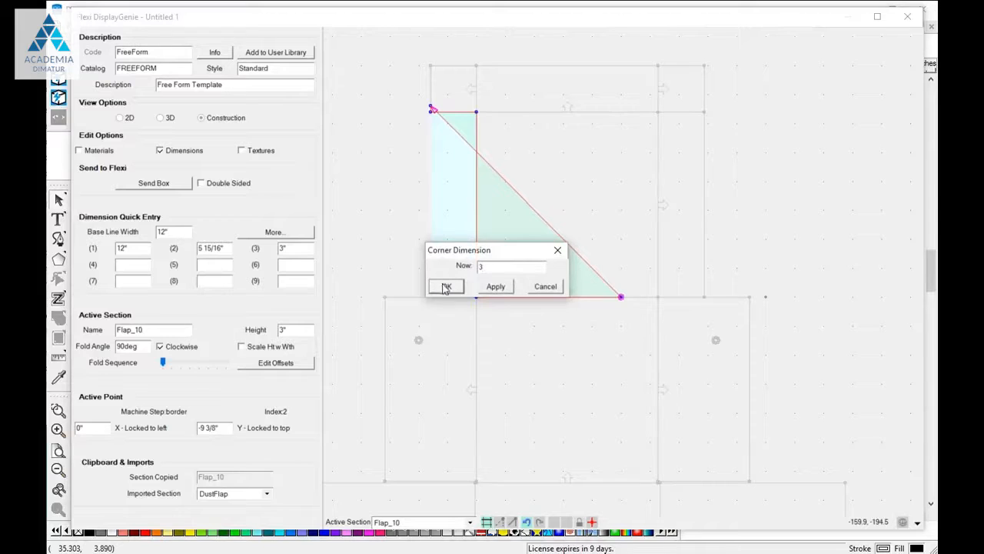
pyautogui.click(496, 286)
pyautogui.moveTo(490, 252); pyautogui.dragTo(593, 305)
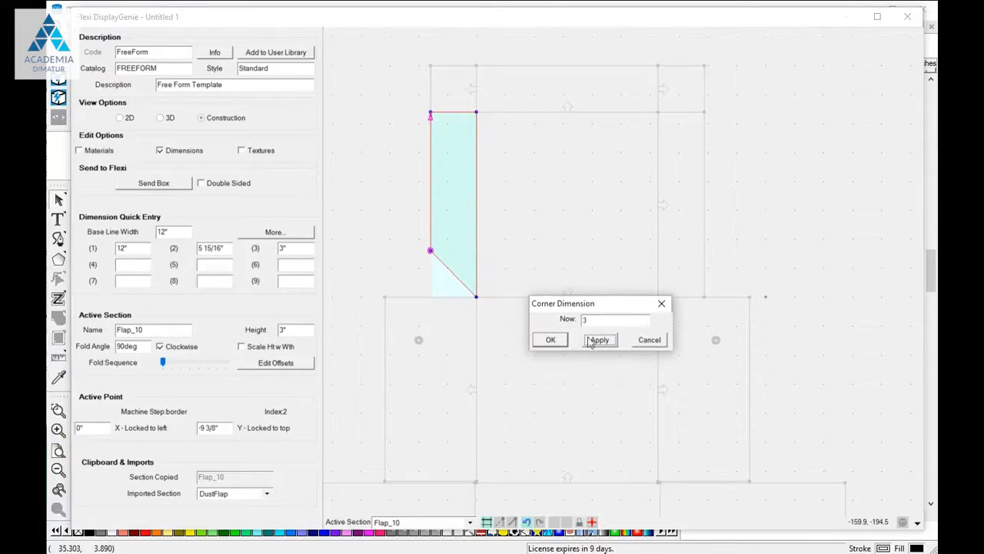
pyautogui.click(550, 340)
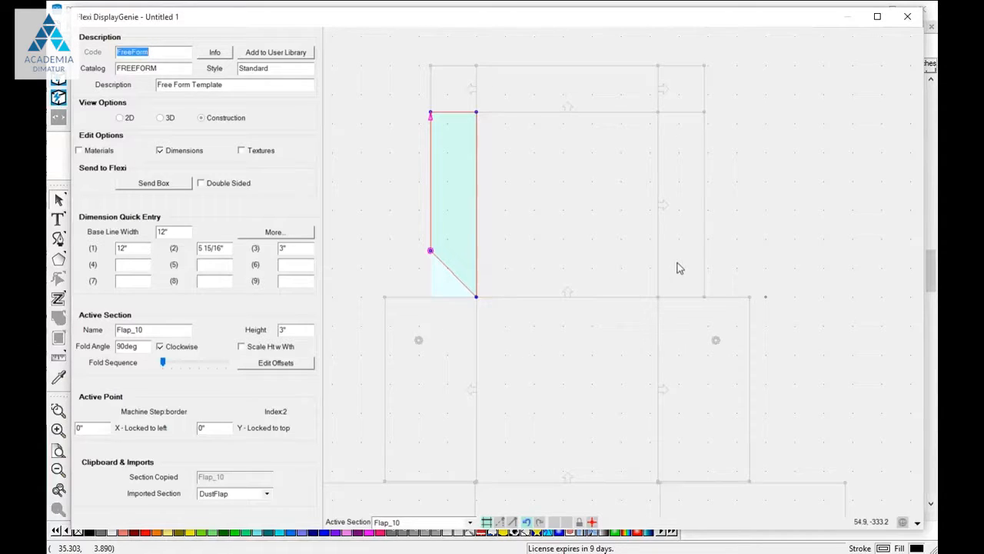
# Chamfer the lower outer corner of the opposite side flap Flap_12 by 3"
pyautogui.click(671, 212)
pyautogui.click(703, 298)
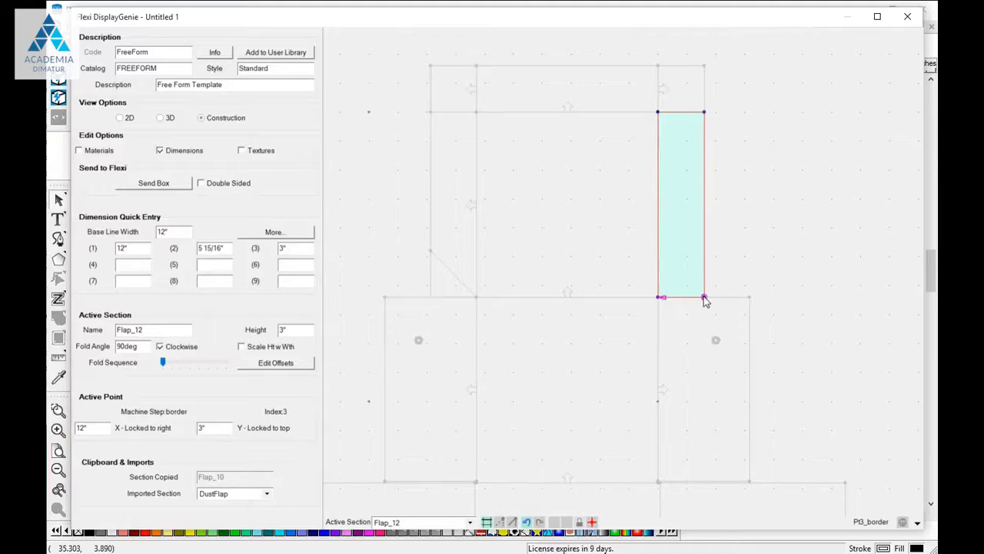
pyautogui.press('Up')
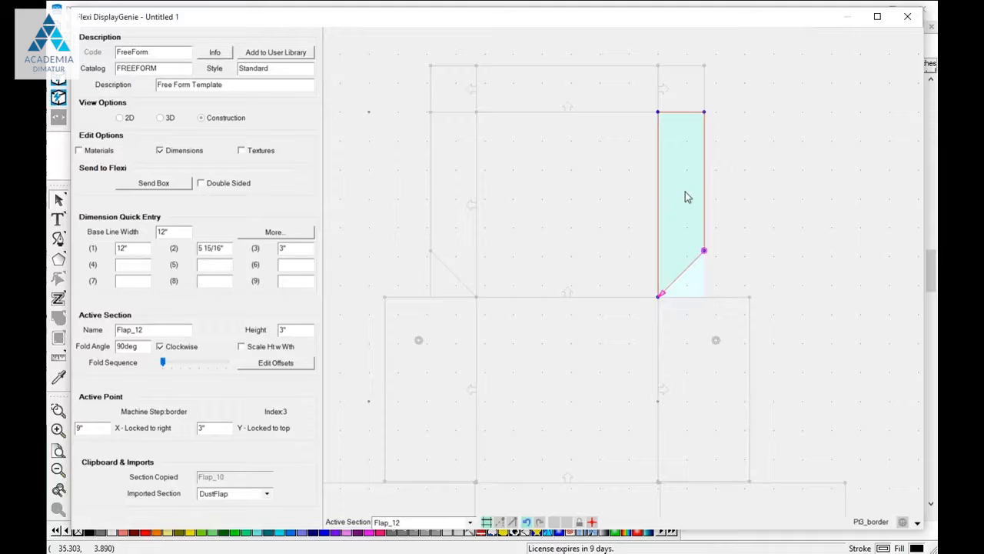
# Give the left tuck flap Flap_13 at the end of the top flap a Left offset of .25"
pyautogui.scroll(1, 690, 183)
pyautogui.scroll(1, 690, 188)
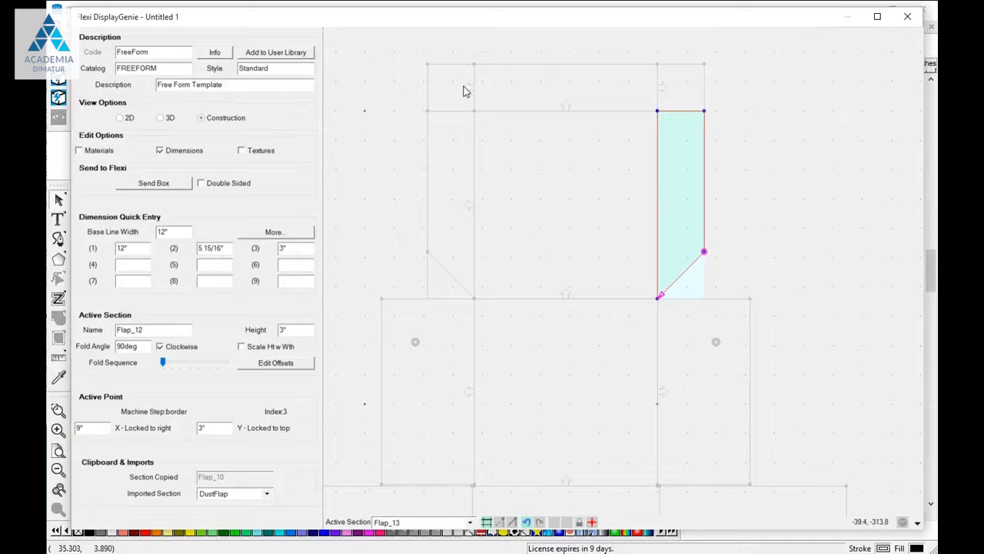
pyautogui.click(463, 91)
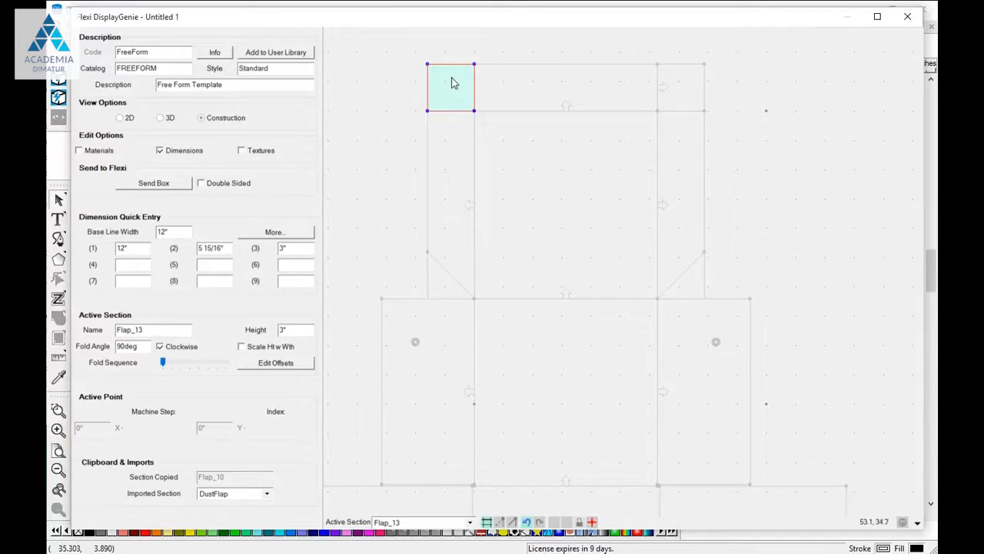
pyautogui.click(275, 364)
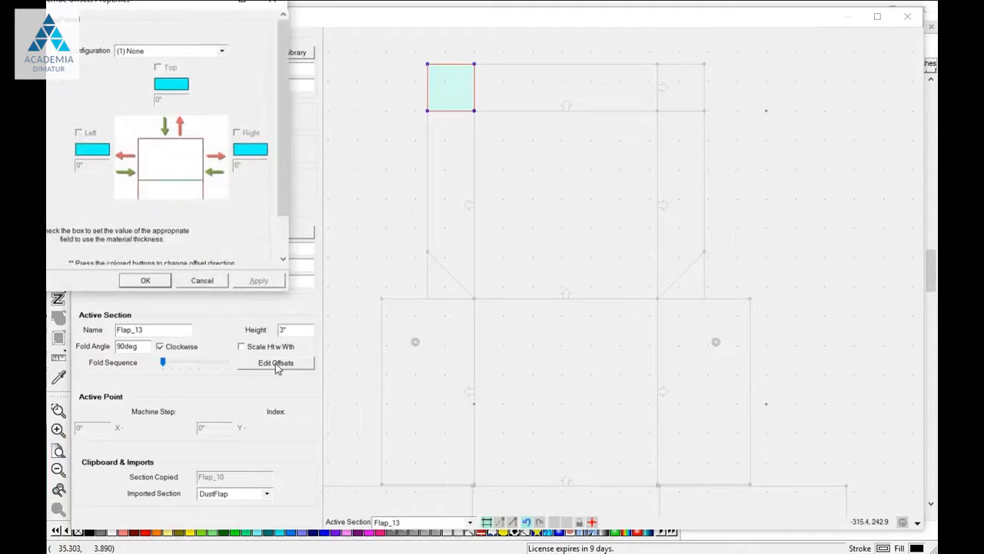
pyautogui.click(123, 50)
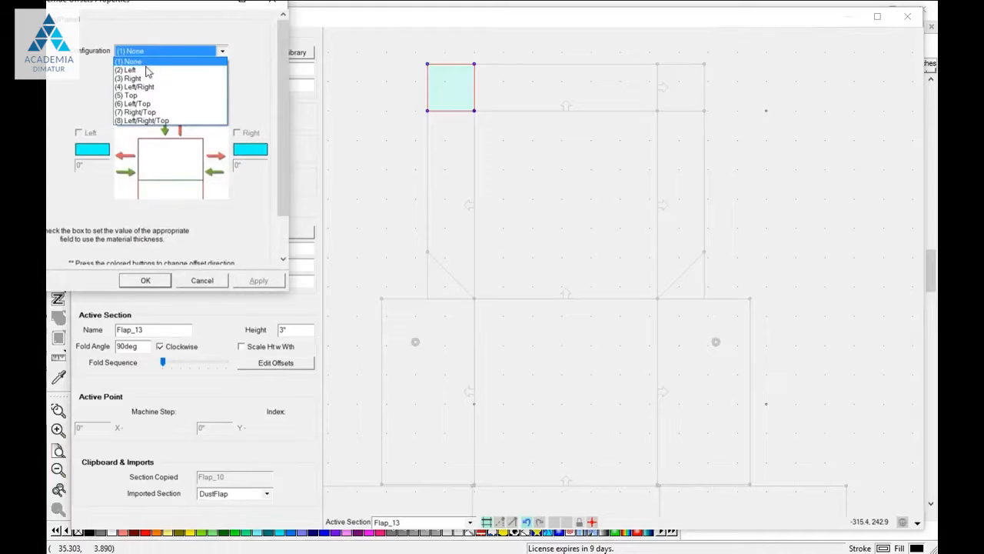
pyautogui.click(135, 72)
pyautogui.moveTo(100, 166); pyautogui.dragTo(65, 165)
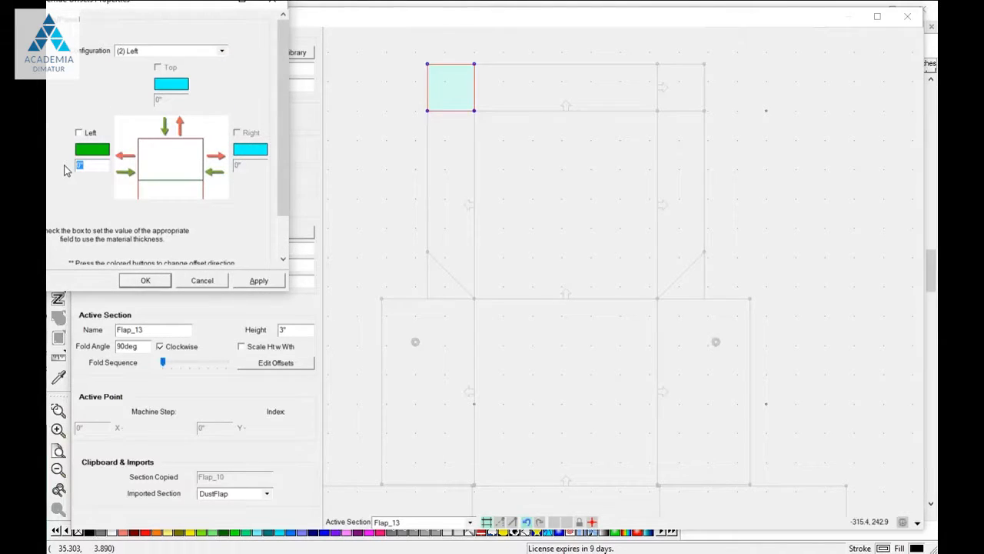
pyautogui.write('.25')
pyautogui.press('Return')
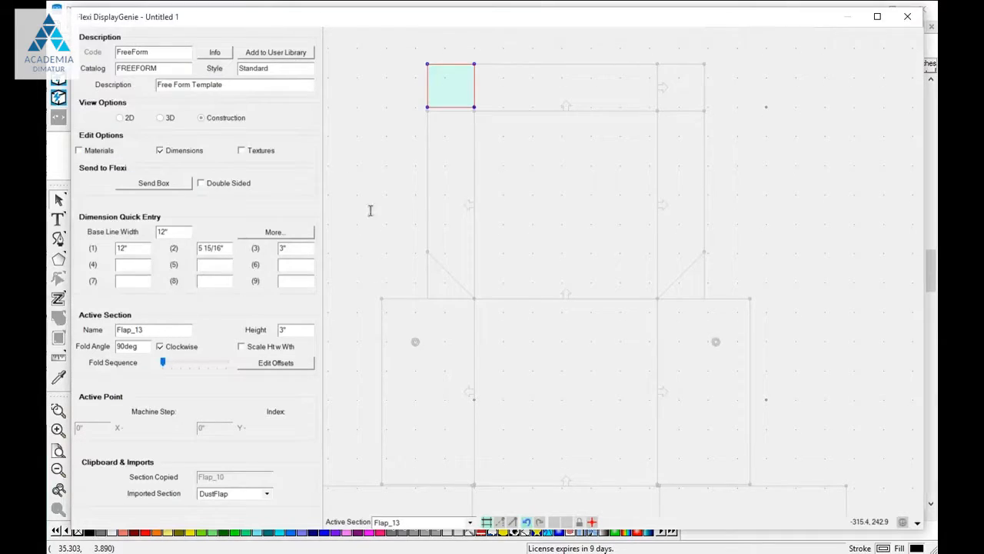
# Give the right tuck flap Flap_14 a Right offset of 1/4" instead of the material thickness
pyautogui.click(684, 92)
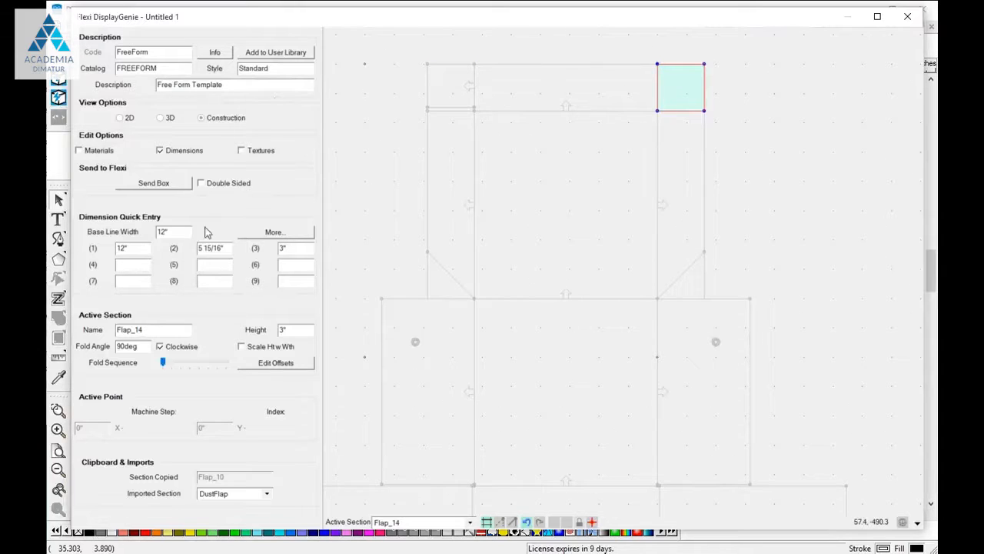
pyautogui.click(267, 365)
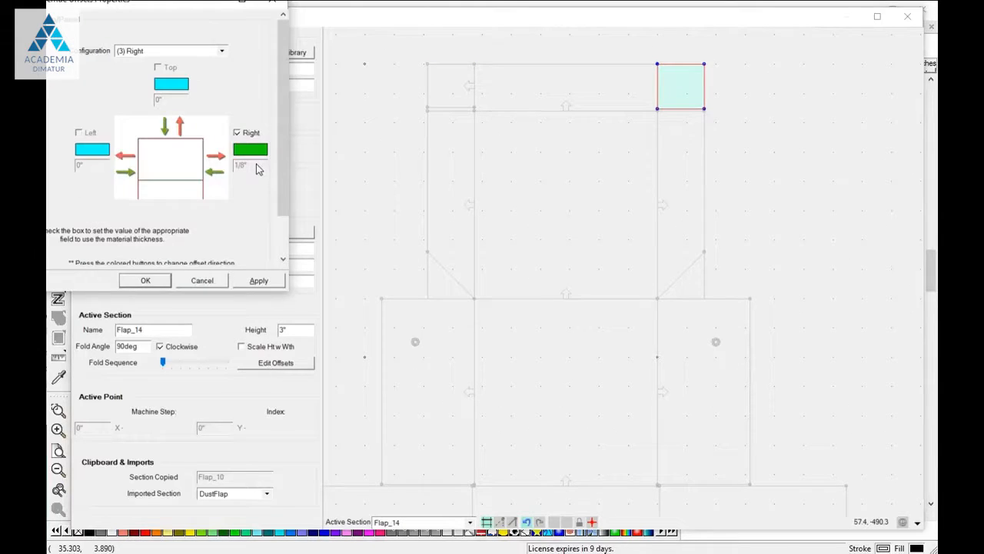
pyautogui.click(237, 132)
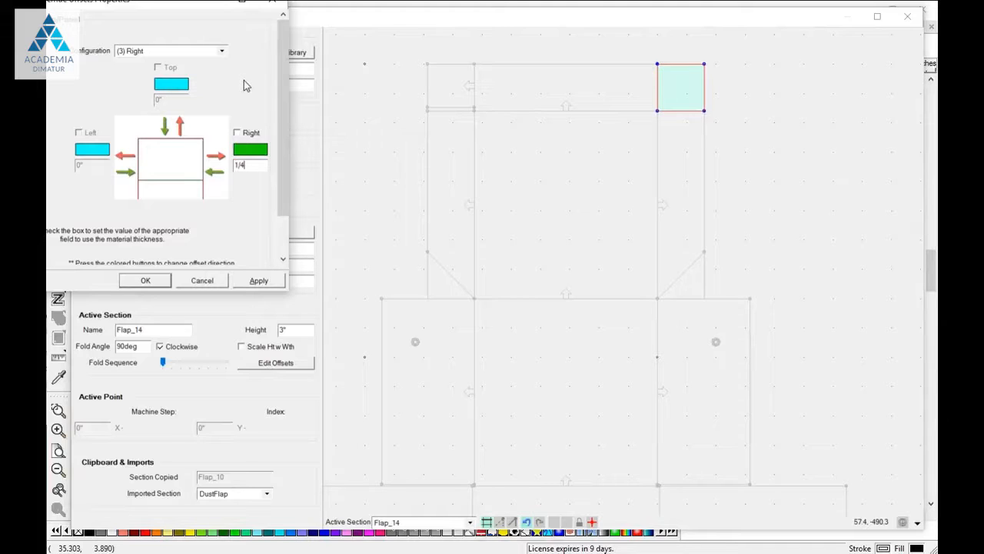
pyautogui.click(150, 281)
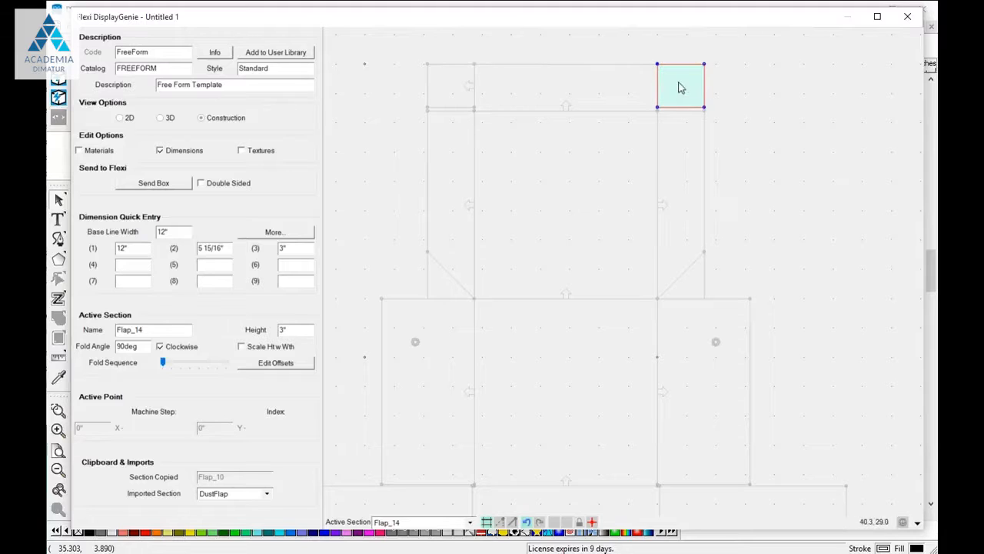
# Round both outer corners of the left tuck flap Flap_13 with Fillet Corner
pyautogui.click(429, 70)
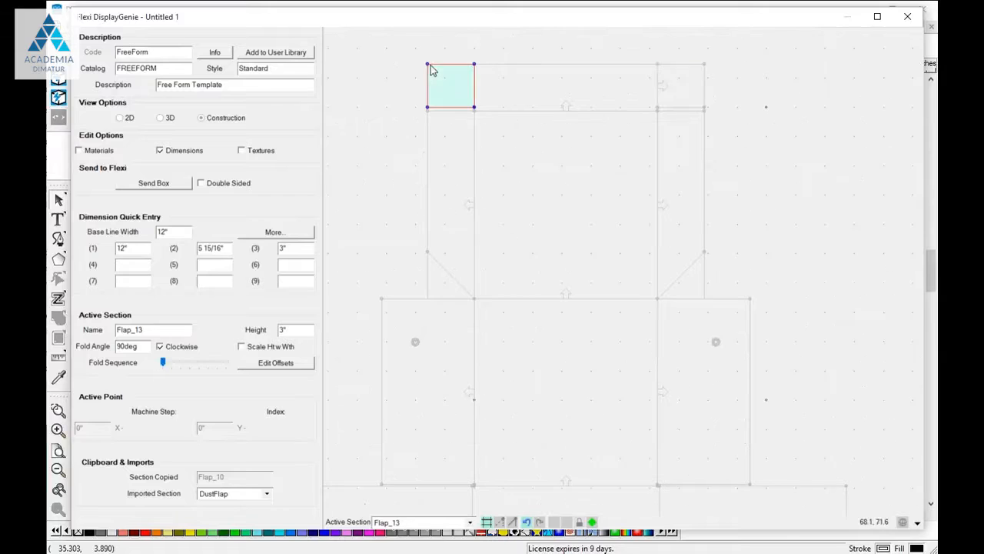
pyautogui.click(428, 66)
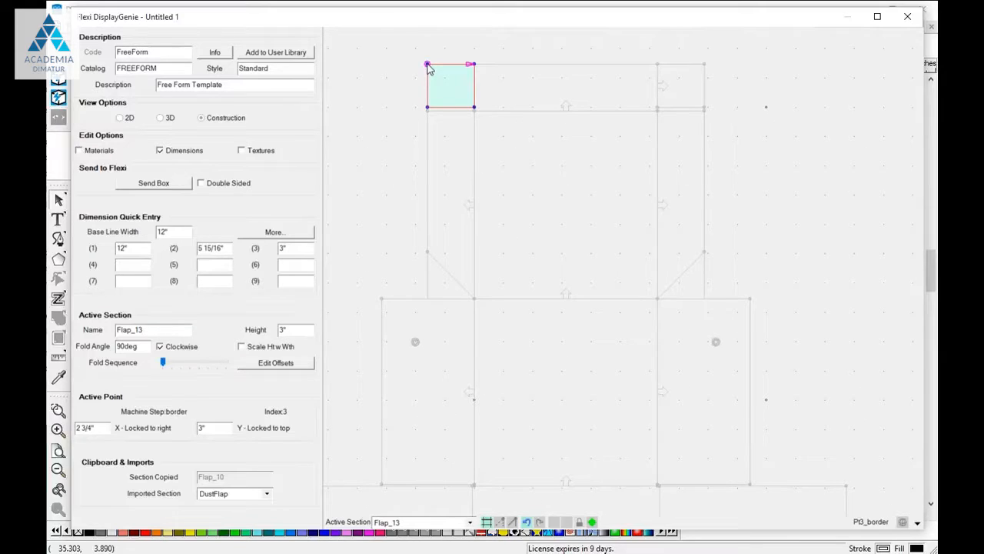
pyautogui.rightClick(429, 67)
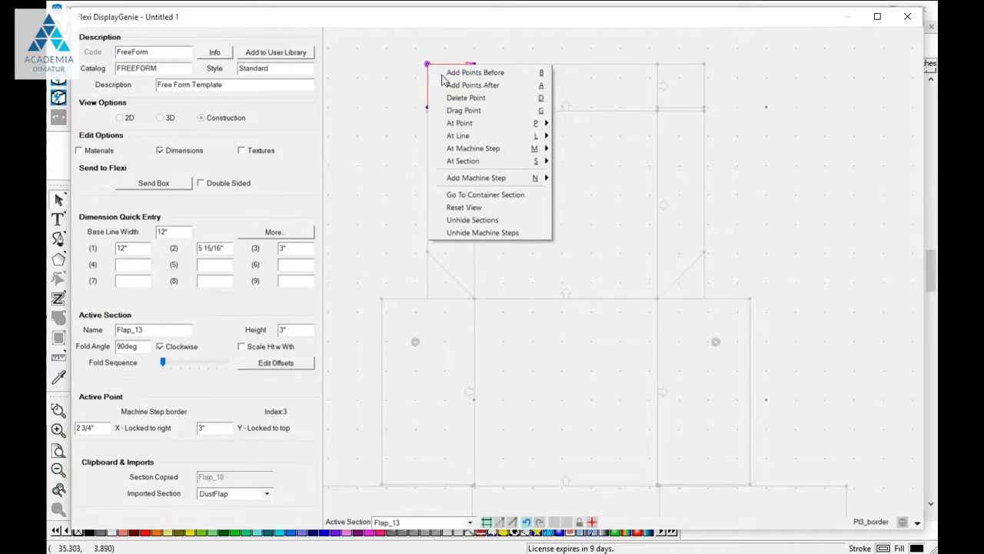
pyautogui.moveTo(477, 125)
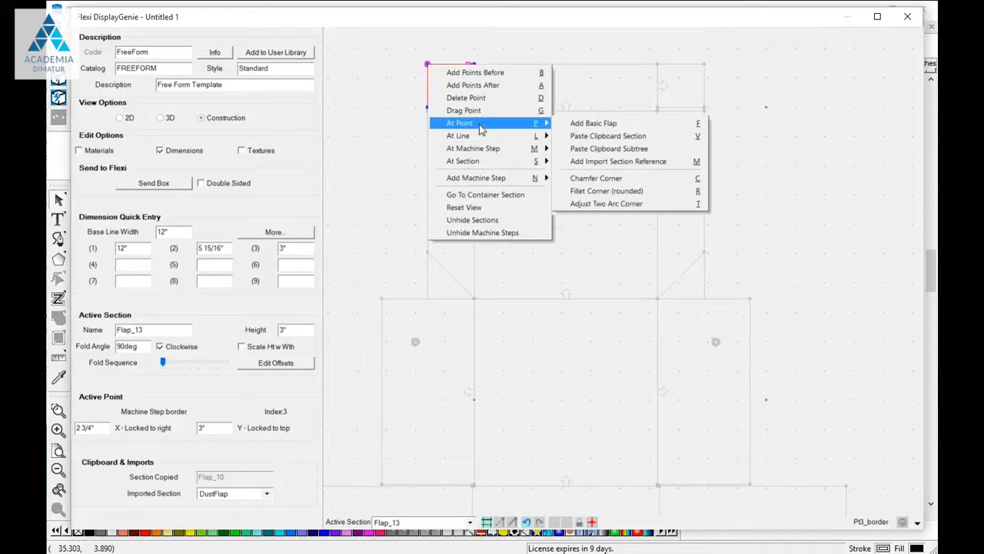
pyautogui.click(603, 195)
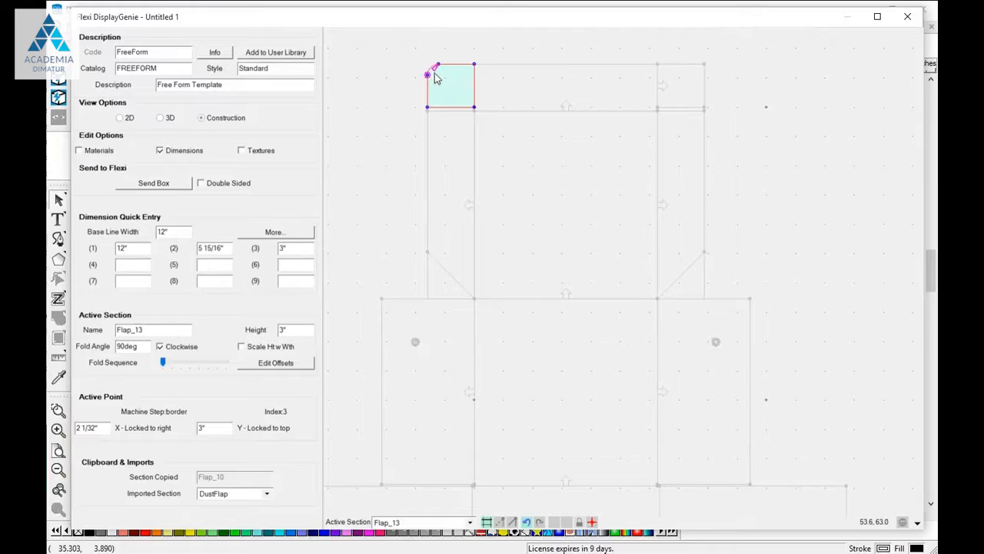
pyautogui.click(430, 111)
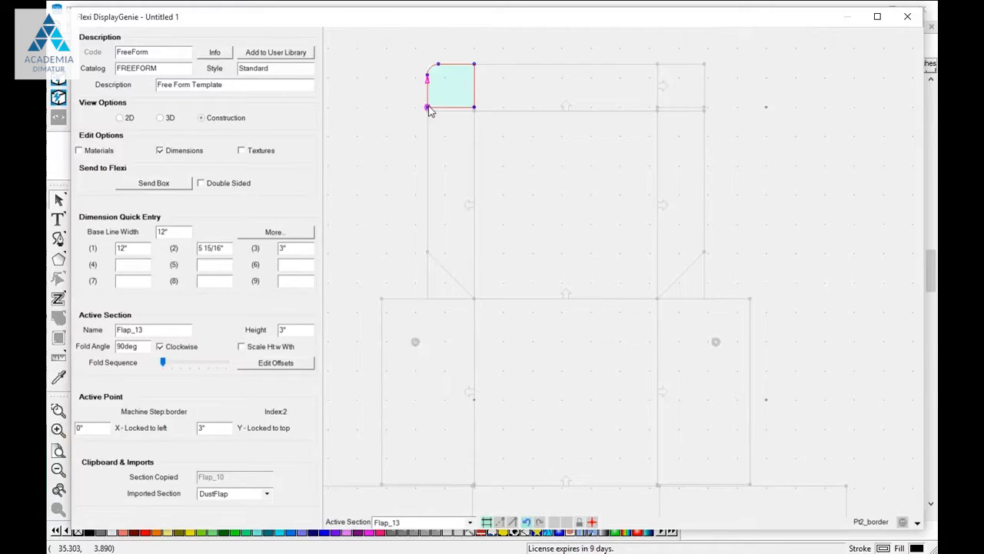
pyautogui.press('f')
# Round both outer corners of the right tuck flap Flap_14 with the same fillet
pyautogui.click(706, 68)
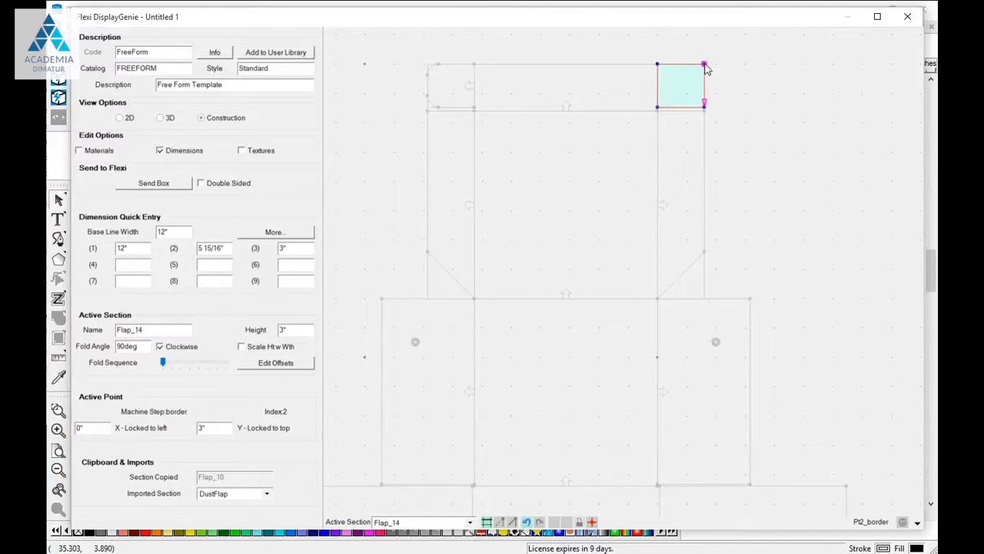
pyautogui.press('f')
pyautogui.click(704, 107)
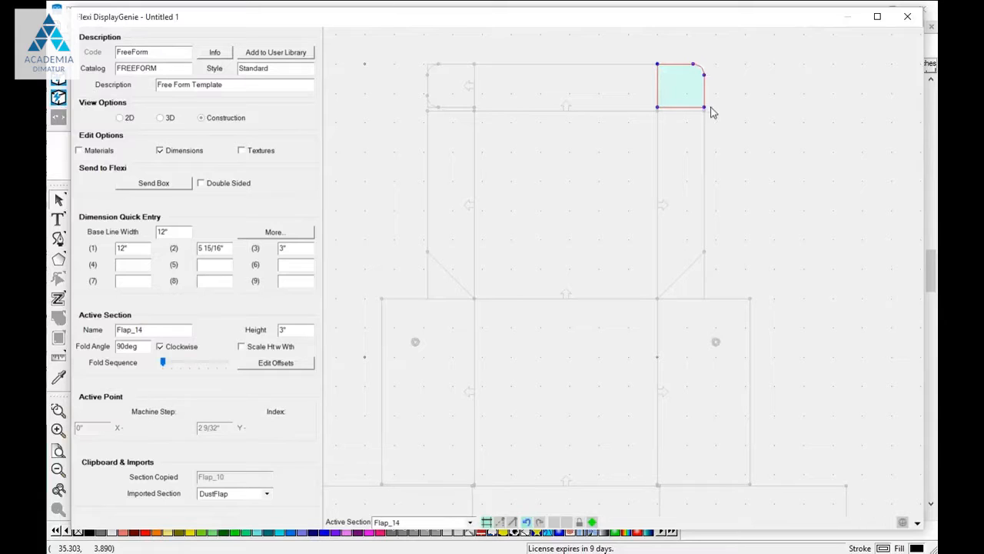
pyautogui.press('f')
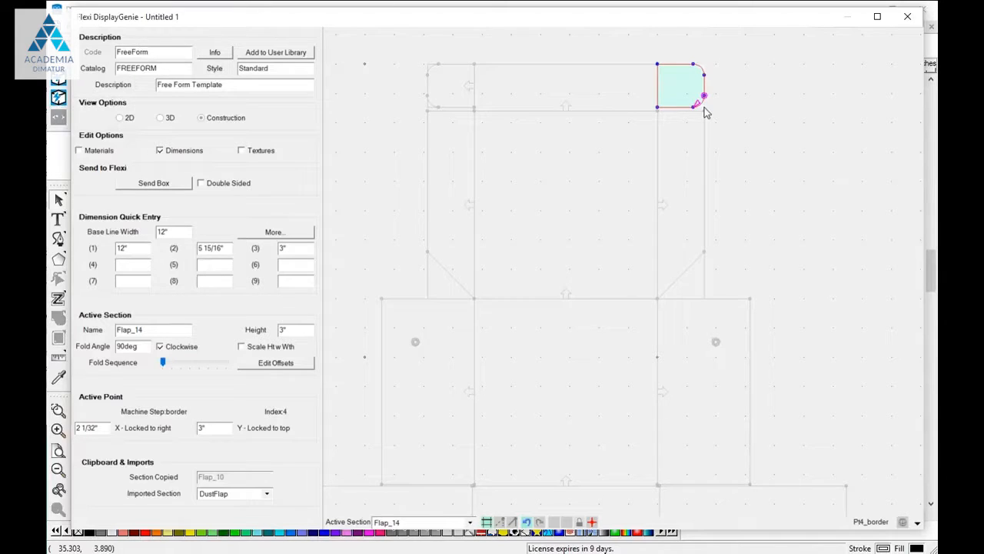
# Show the finished template in 2D and send the box to the Flexi document, checking the layout placed on the page
pyautogui.scroll(-4, 523, 235)
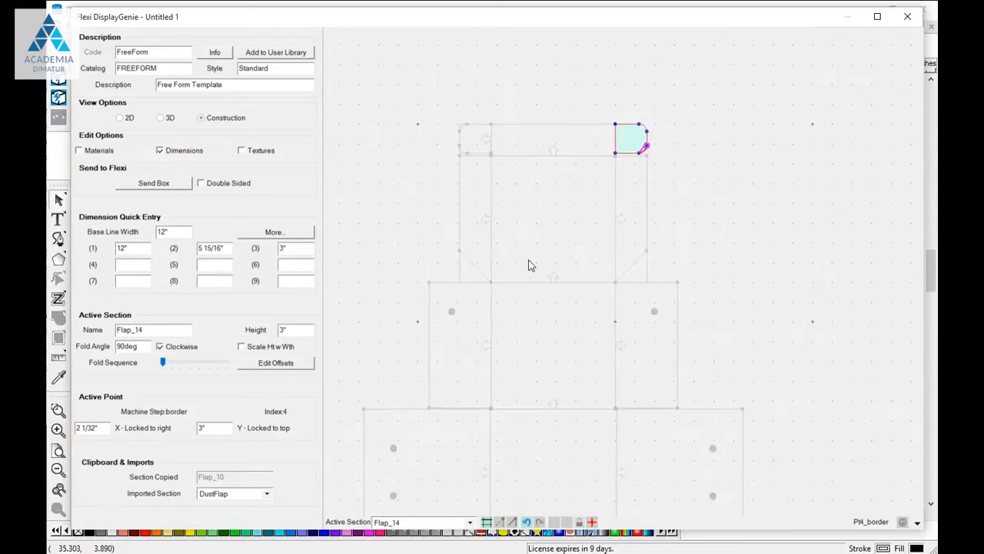
pyautogui.scroll(-3, 529, 265)
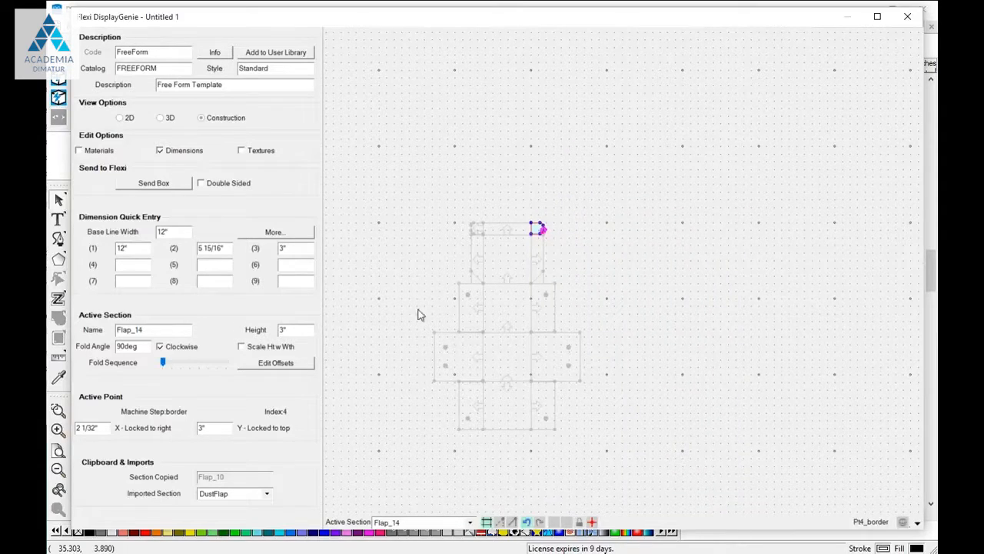
pyautogui.scroll(5, 485, 373)
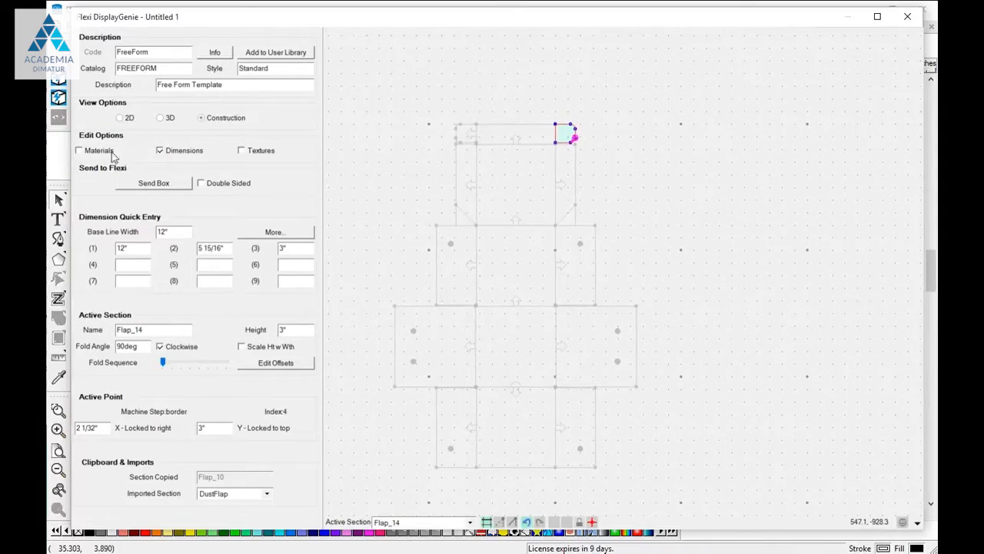
pyautogui.click(127, 119)
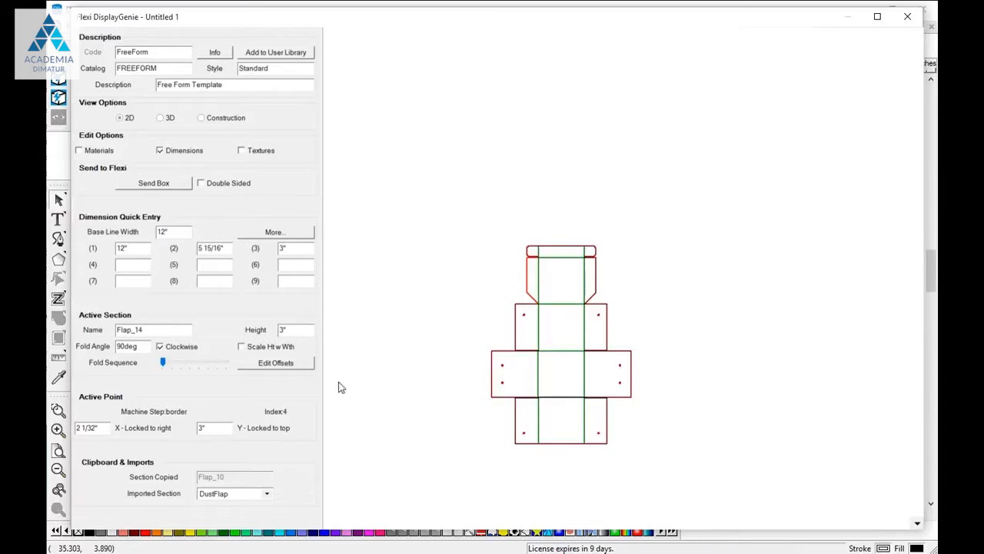
pyautogui.click(154, 183)
pyautogui.moveTo(241, 16); pyautogui.dragTo(258, 516)
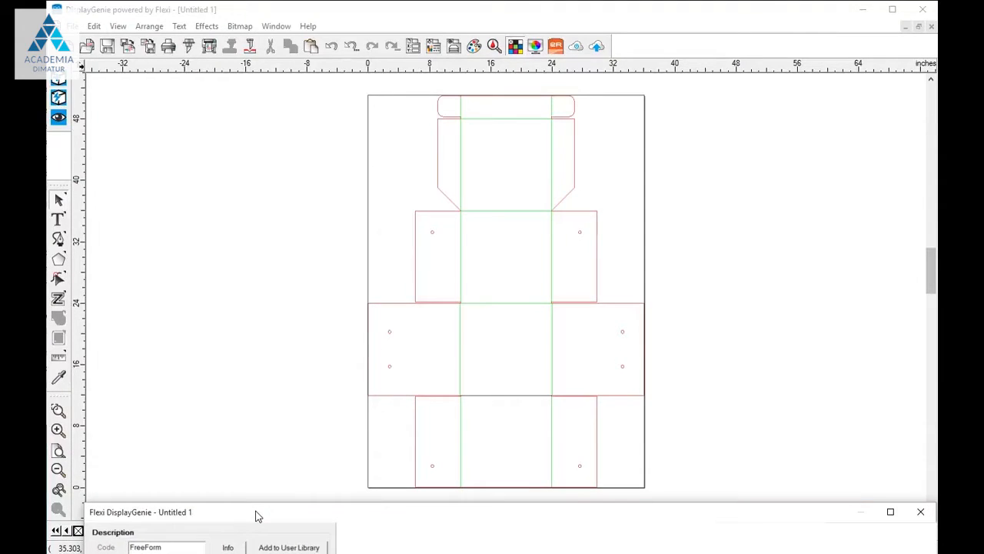
pyautogui.moveTo(257, 516); pyautogui.dragTo(241, 23)
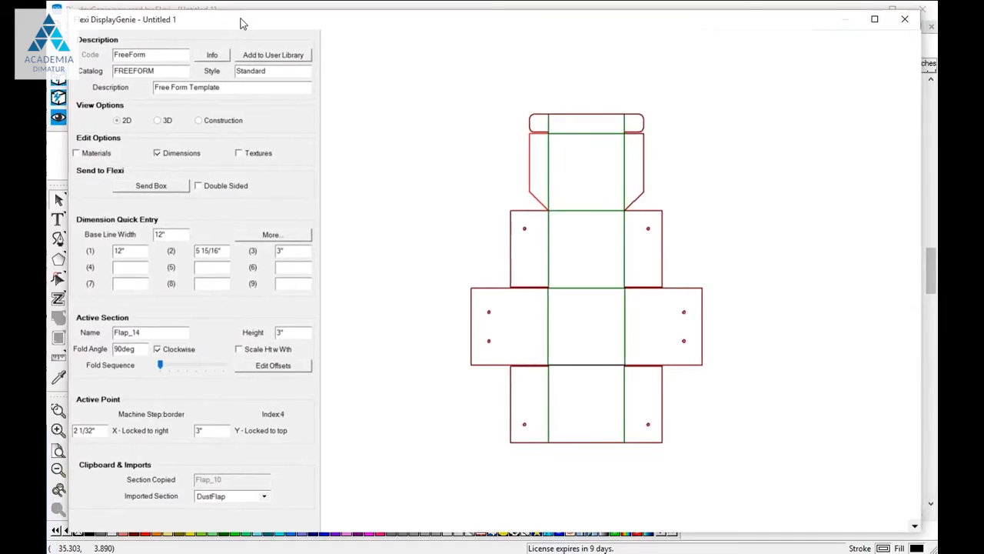